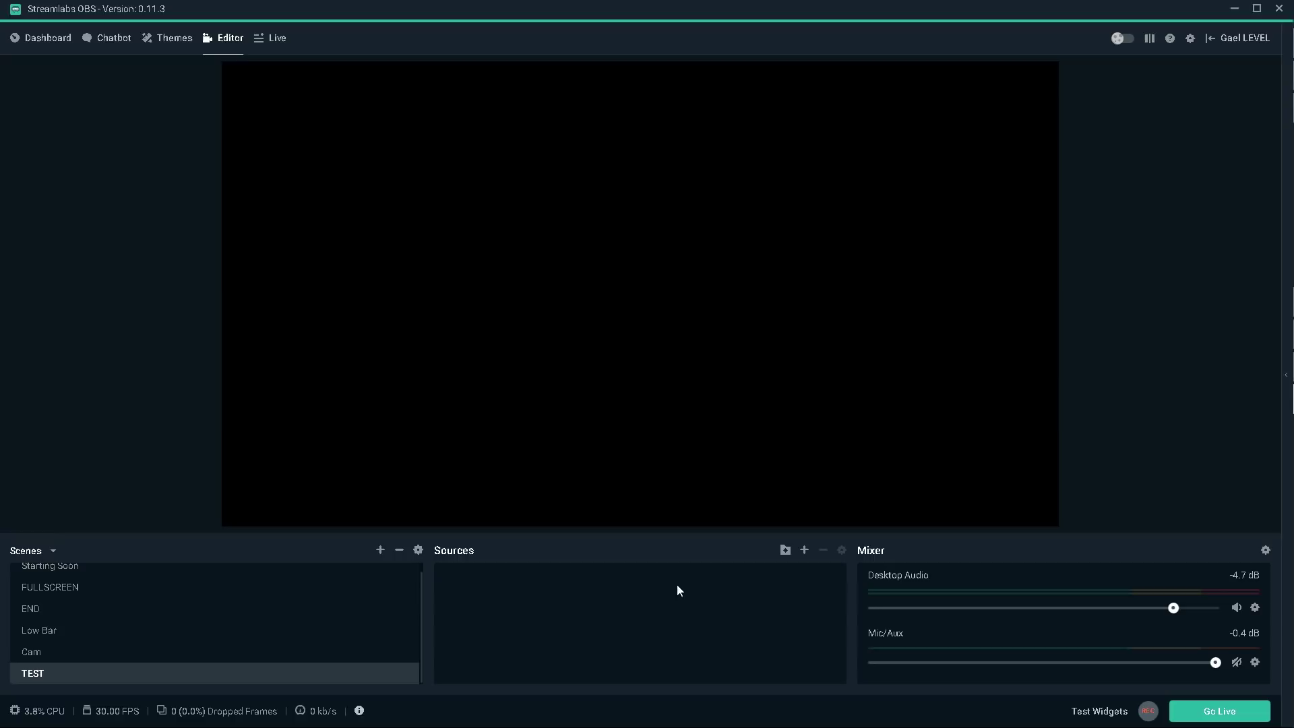
- Add a Media Source playing BRB.mov to the TEST scene, set to loop
click(805, 552)
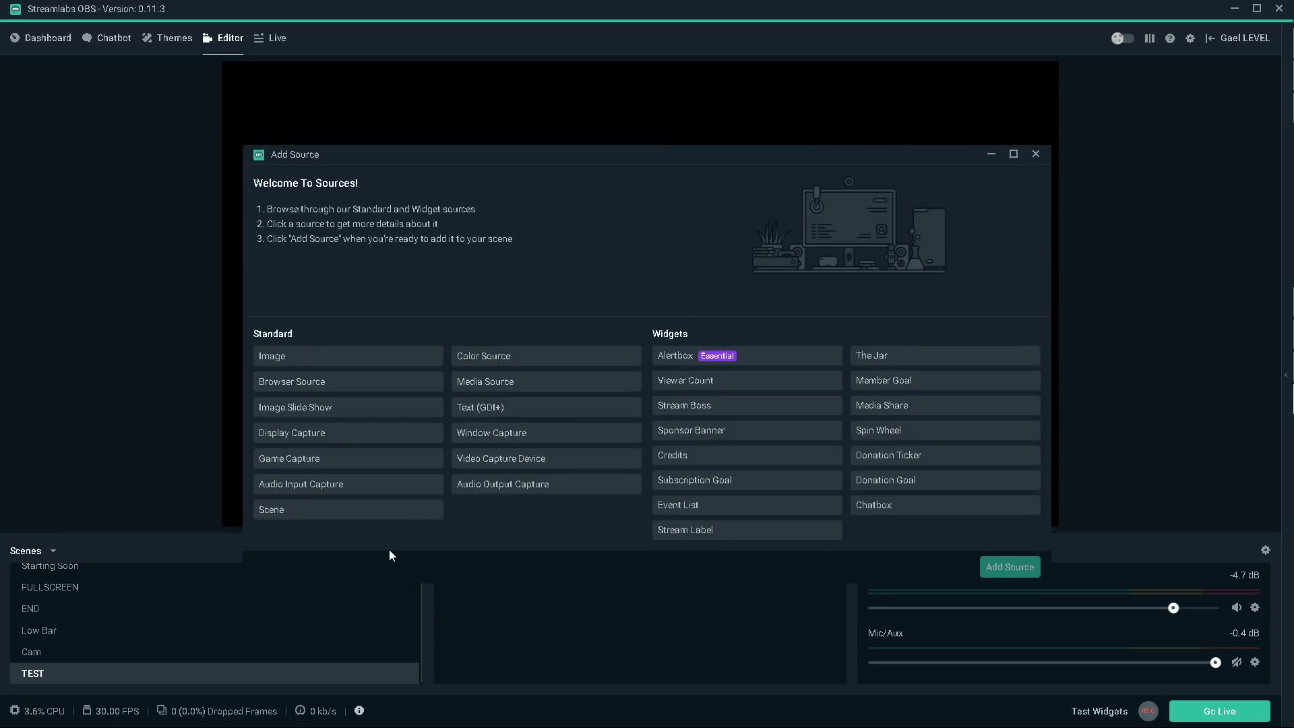
click(475, 386)
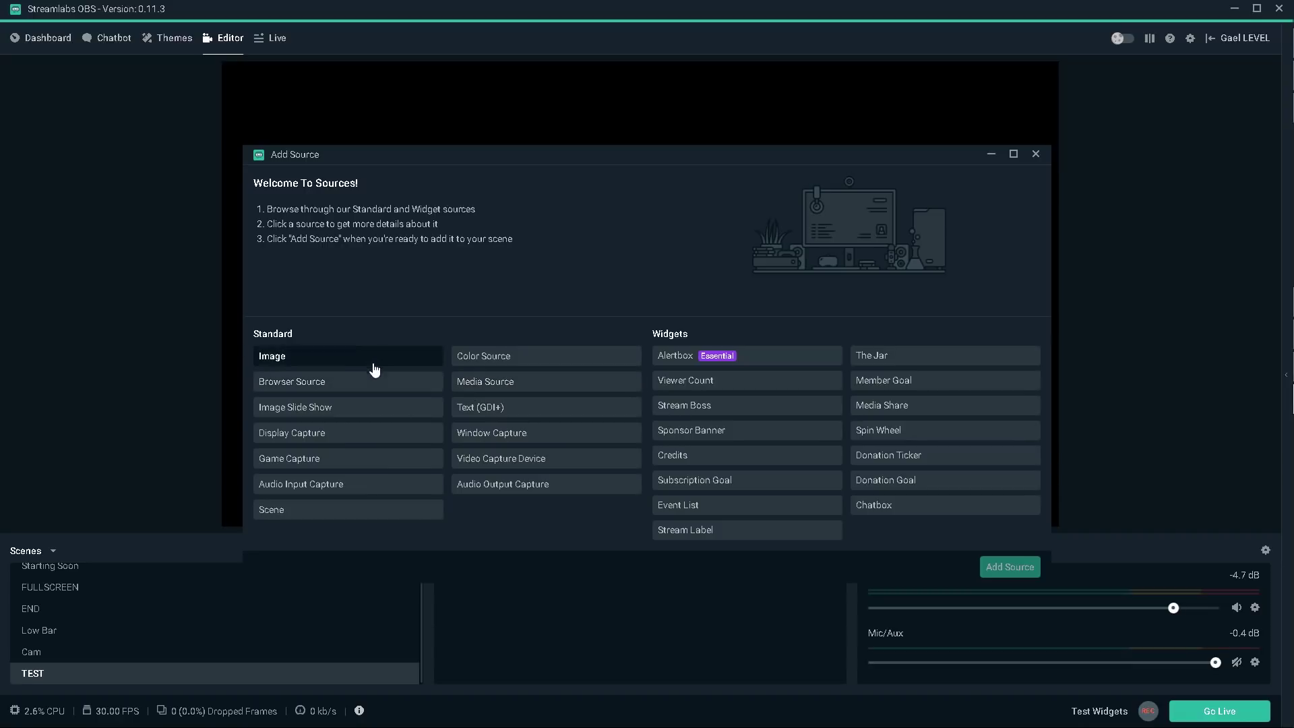
double_click(482, 381)
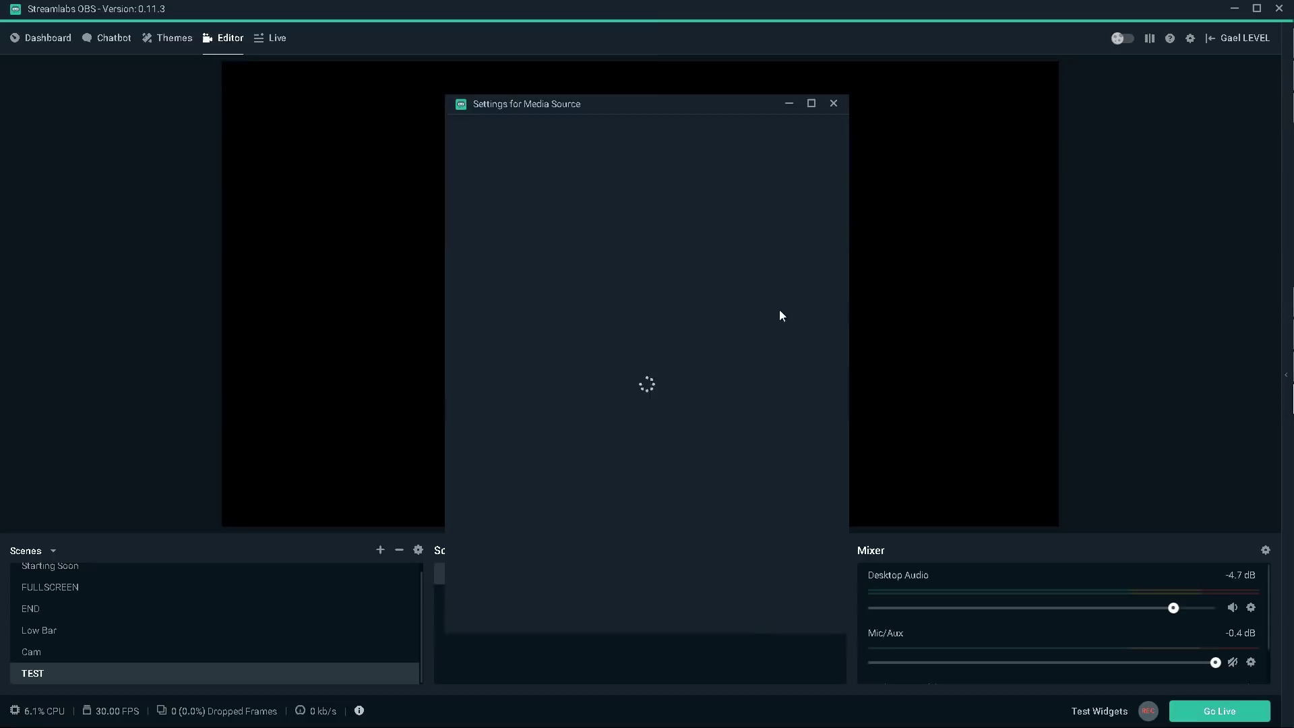
click(816, 300)
double_click(232, 116)
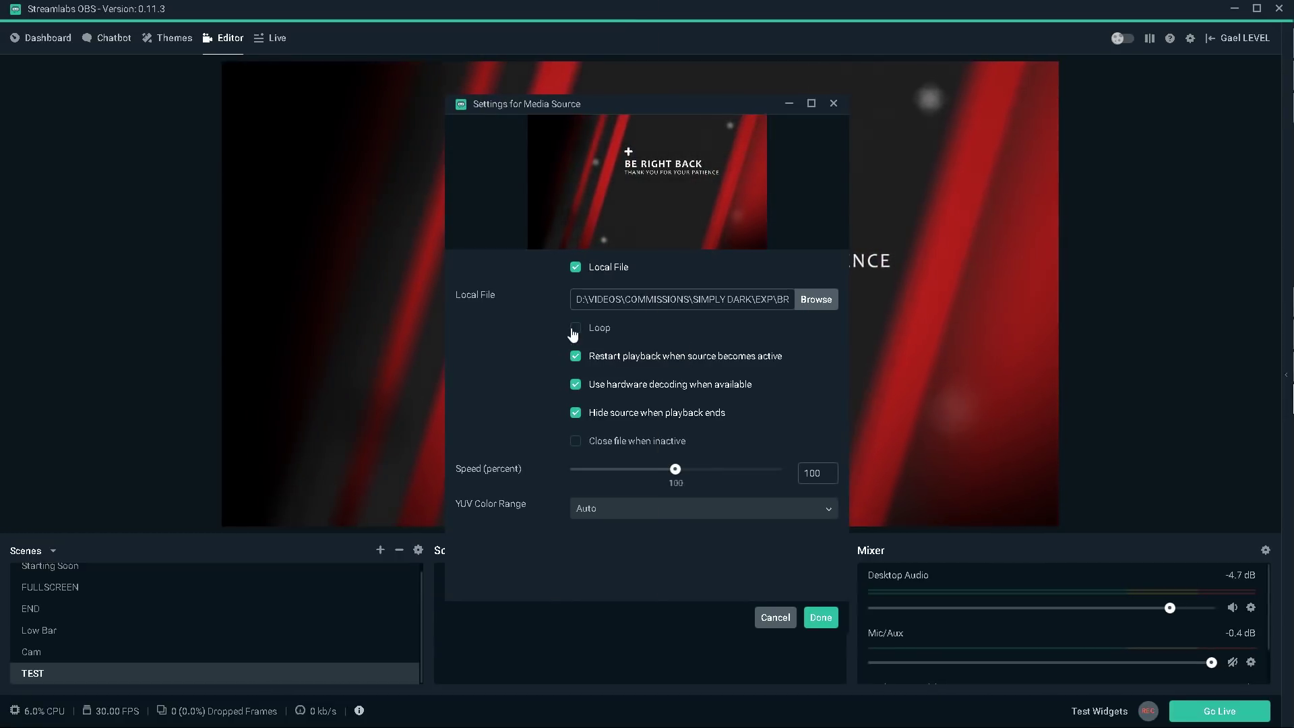
click(573, 329)
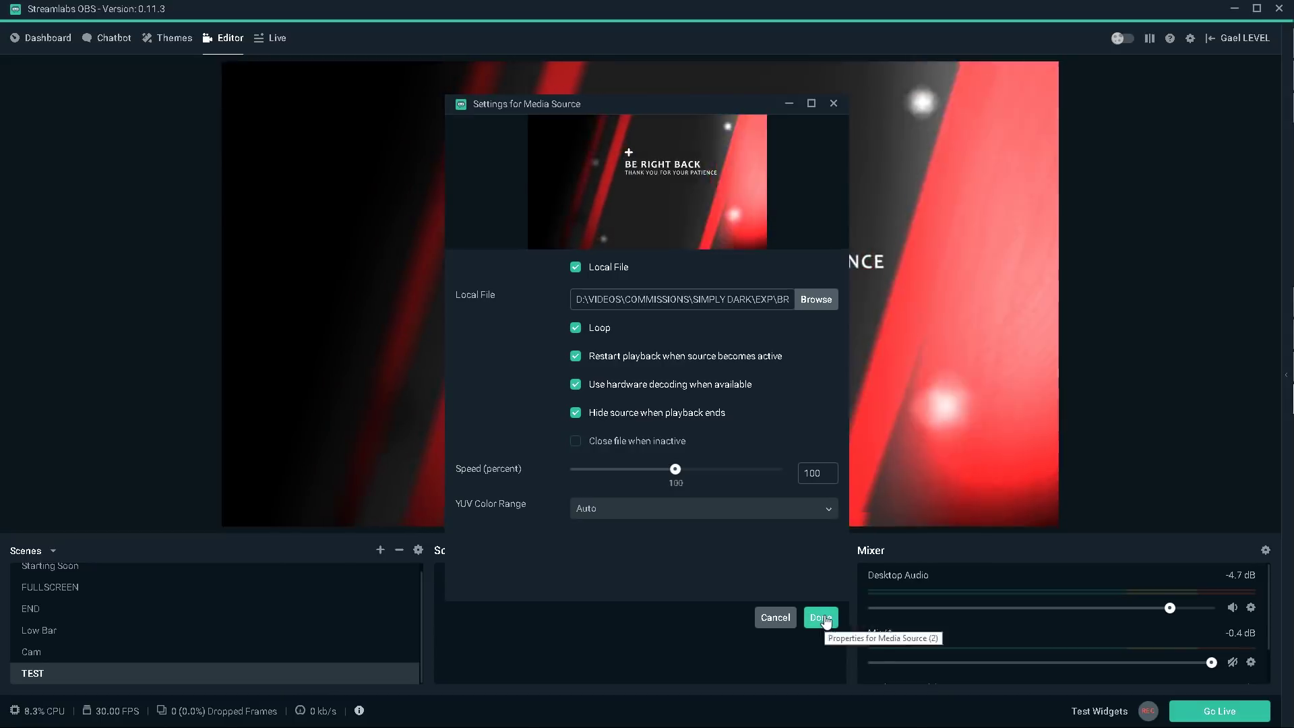
- Finish adding the media source and open Media Source (2)'s Filters window
click(822, 618)
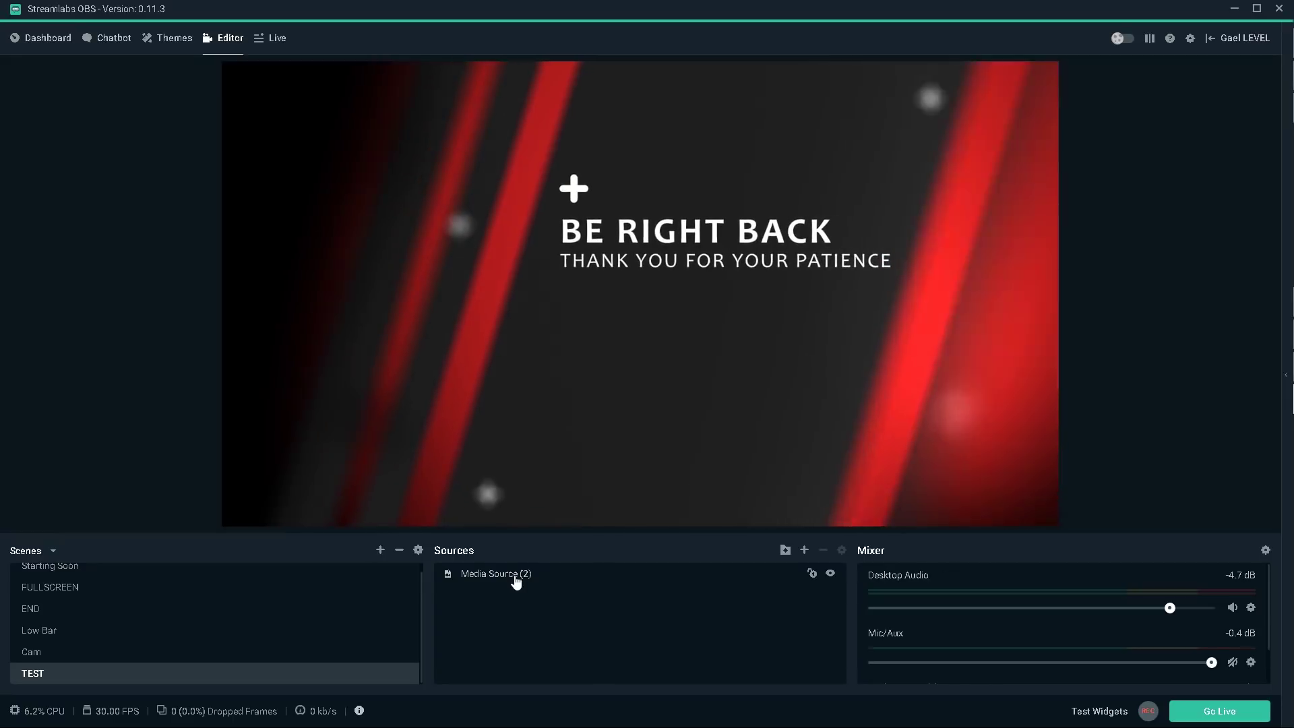
right_click(514, 580)
click(489, 583)
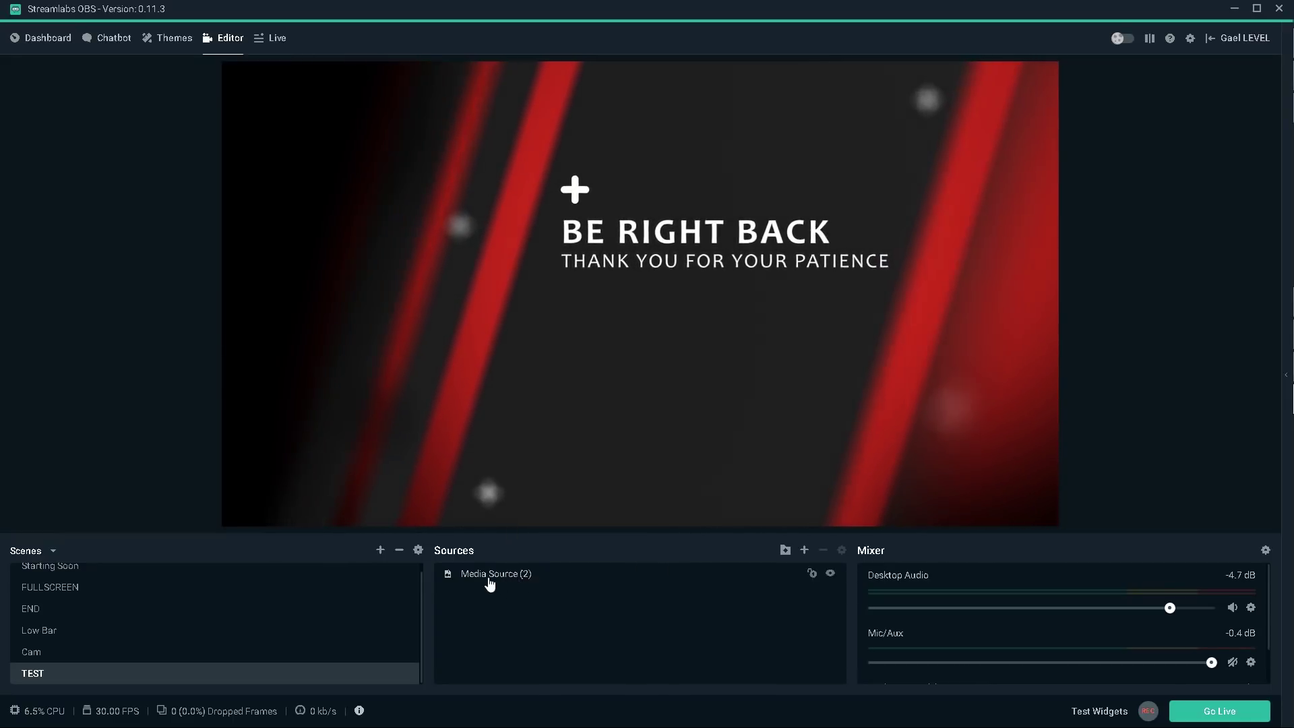
right_click(488, 583)
click(485, 582)
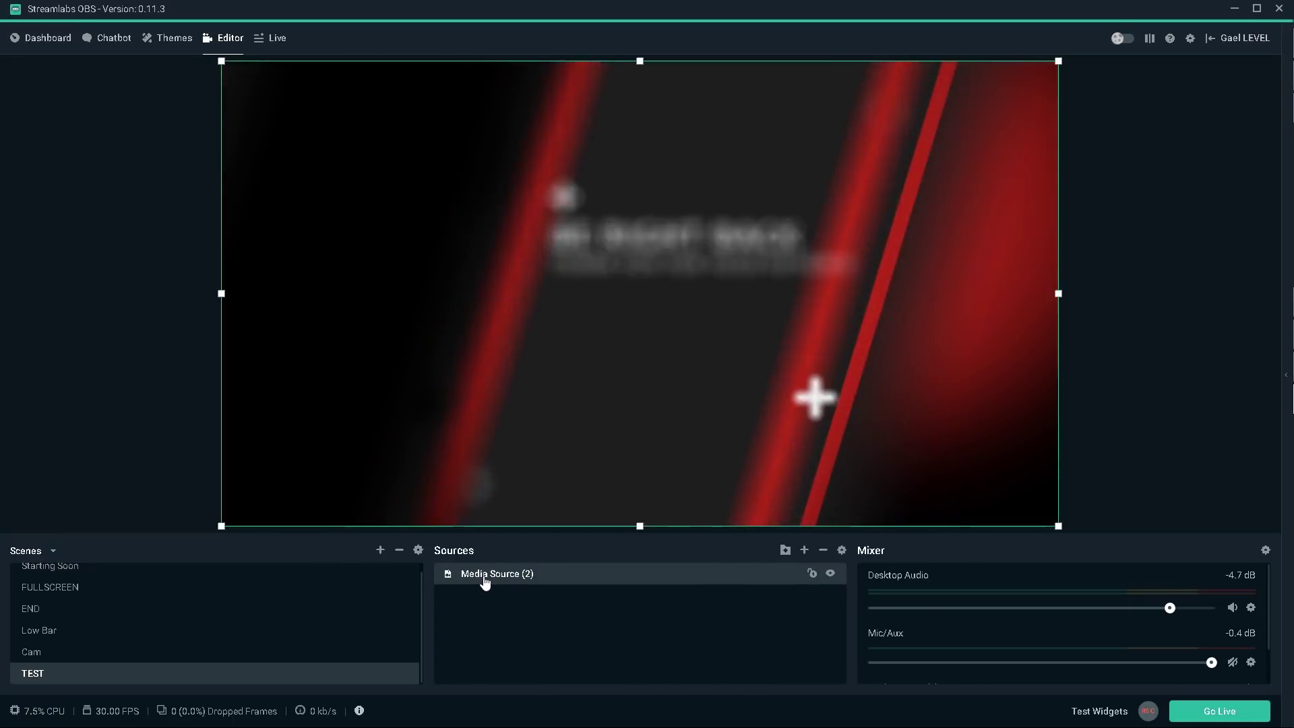
right_click(484, 576)
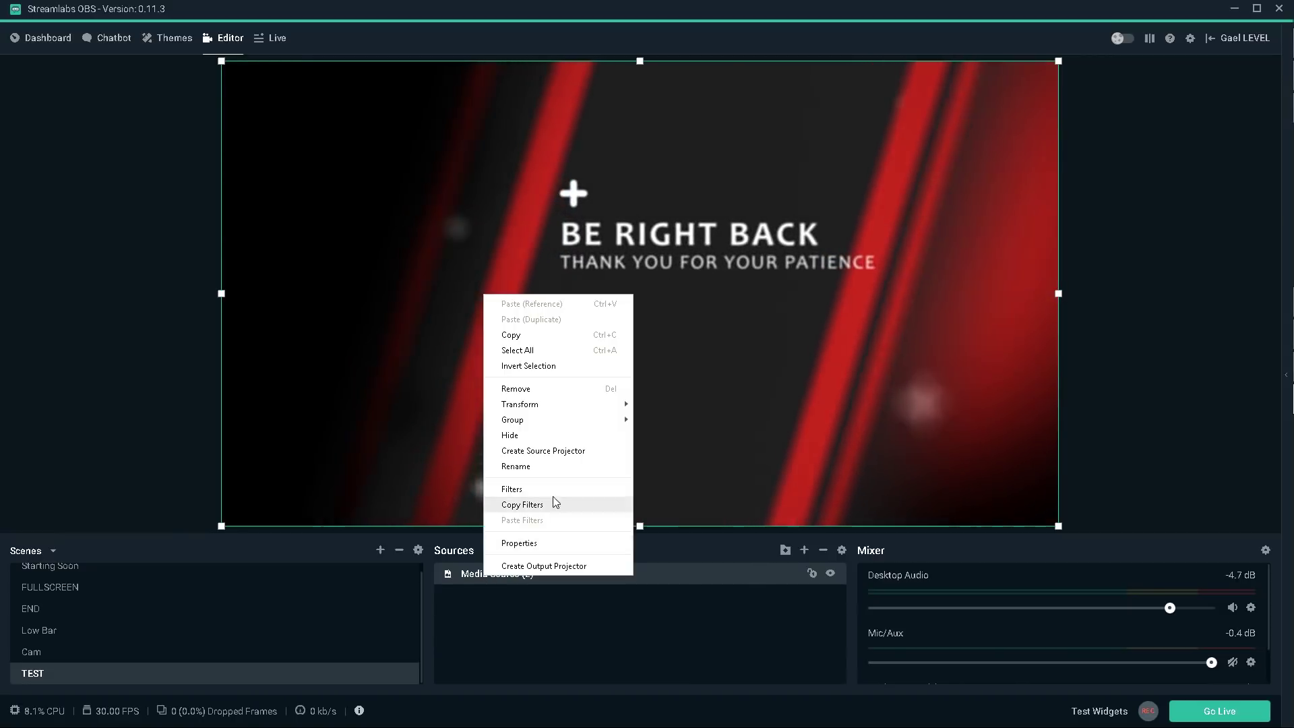
click(547, 489)
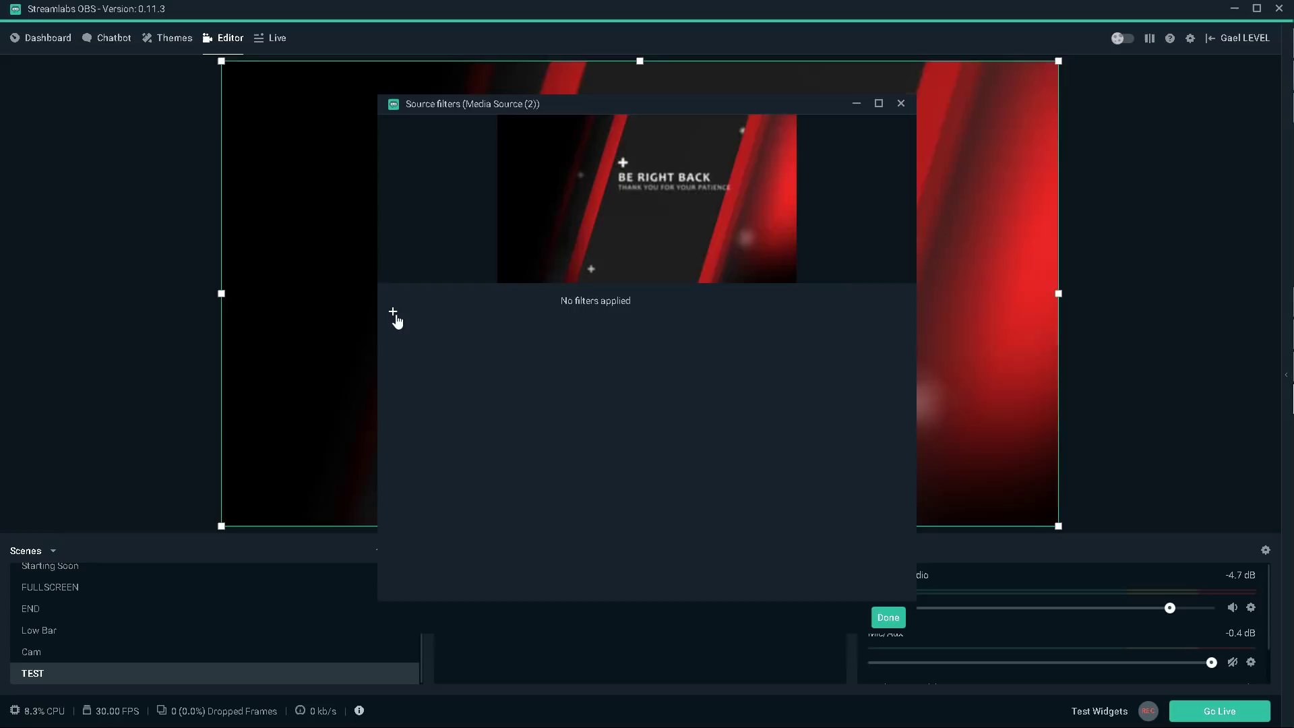
- Start a new filter and choose Color Correction as its type
click(392, 310)
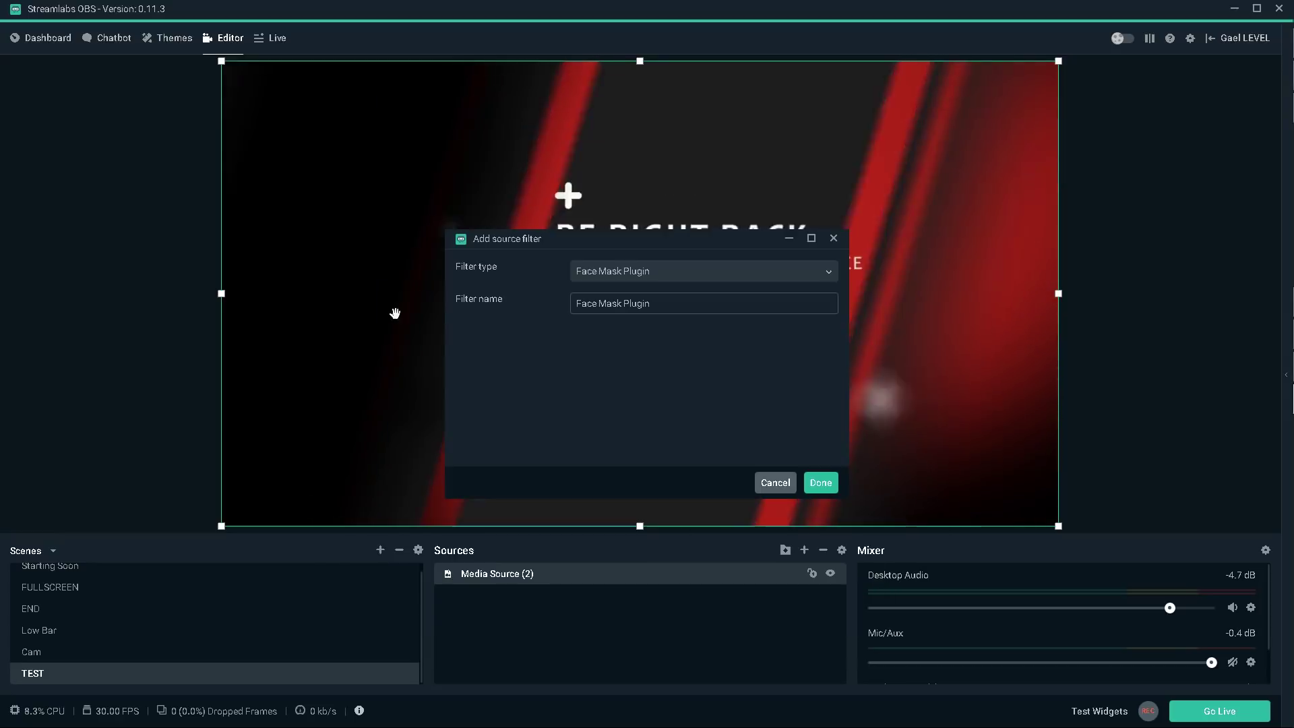
click(822, 273)
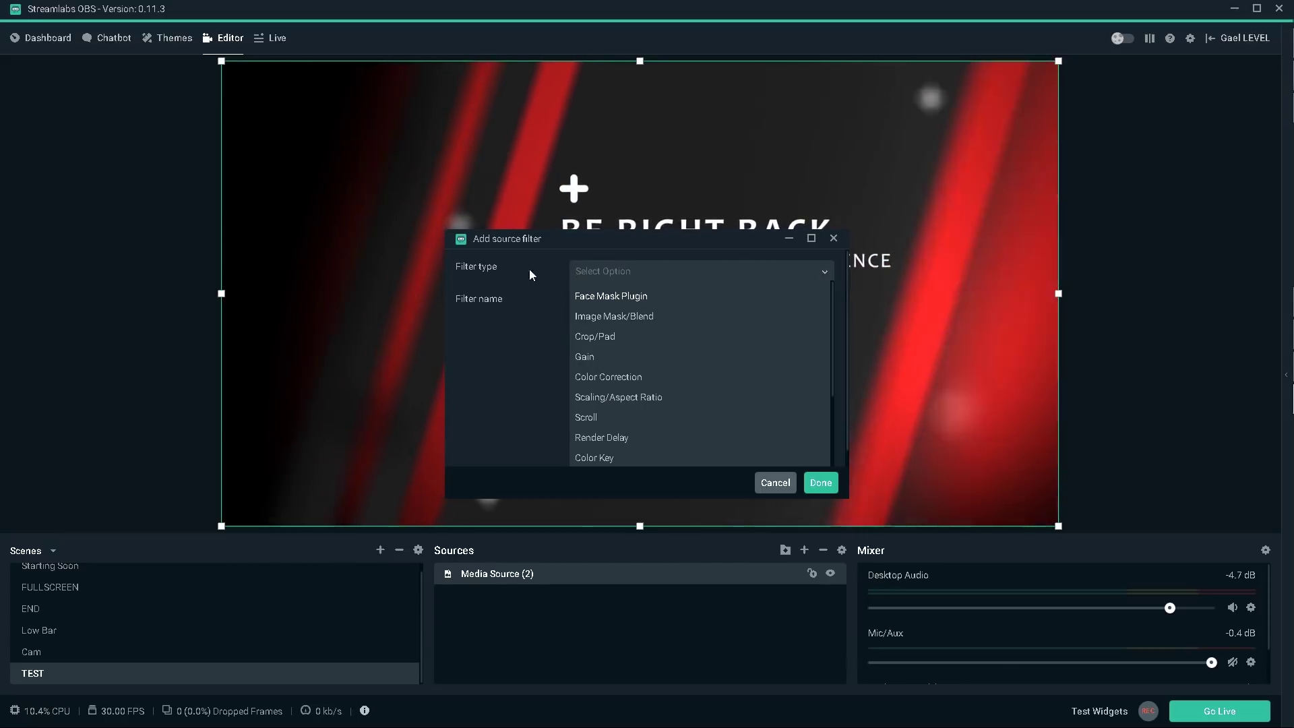
click(624, 376)
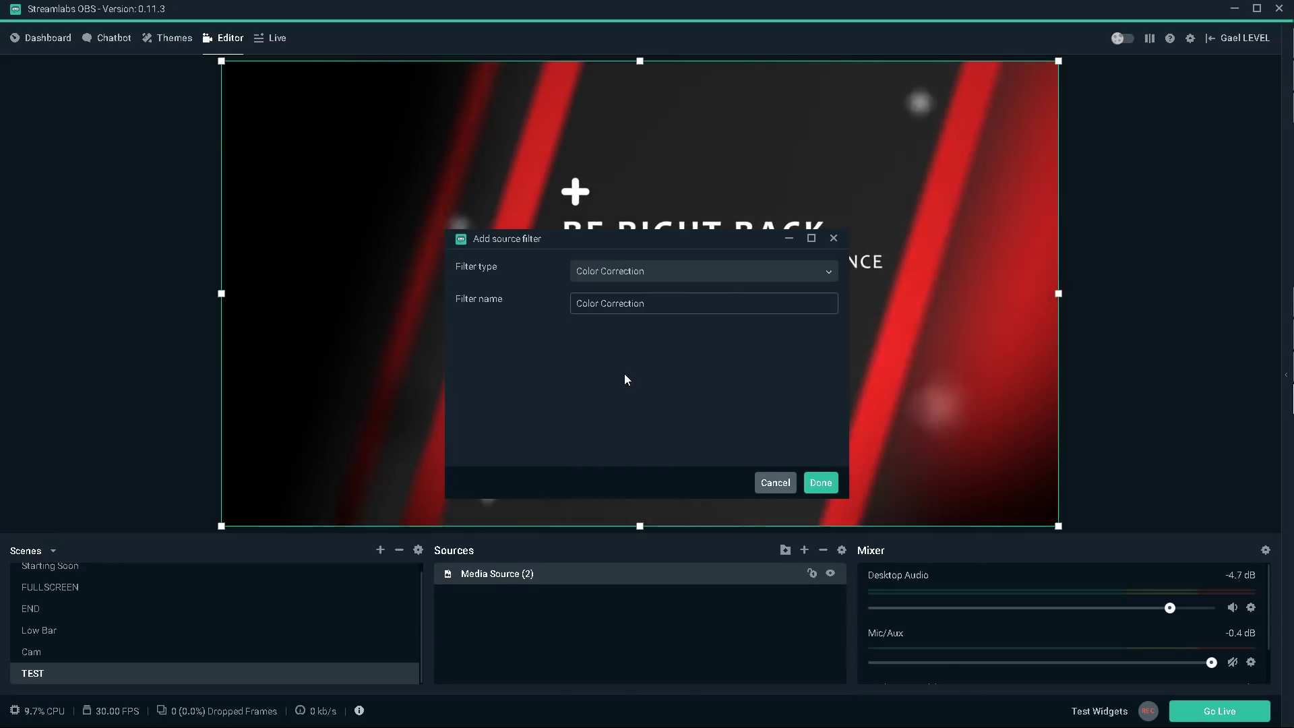
- Add the Color Correction filter, test Opacity and Saturation, and leave saturation at 0
click(829, 497)
mouse_move(608, 105)
mouse_down()
mouse_move(314, 160)
mouse_move(254, 77)
mouse_up()
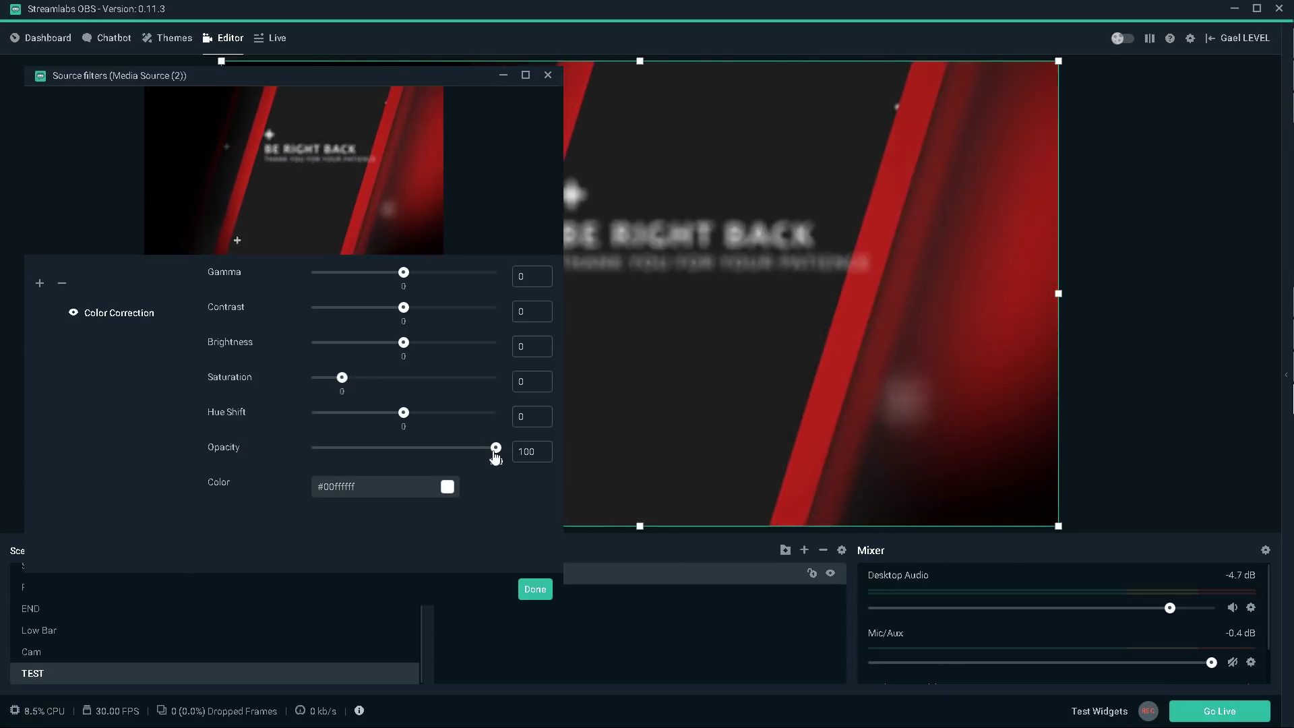
drag(494, 449, 402, 458)
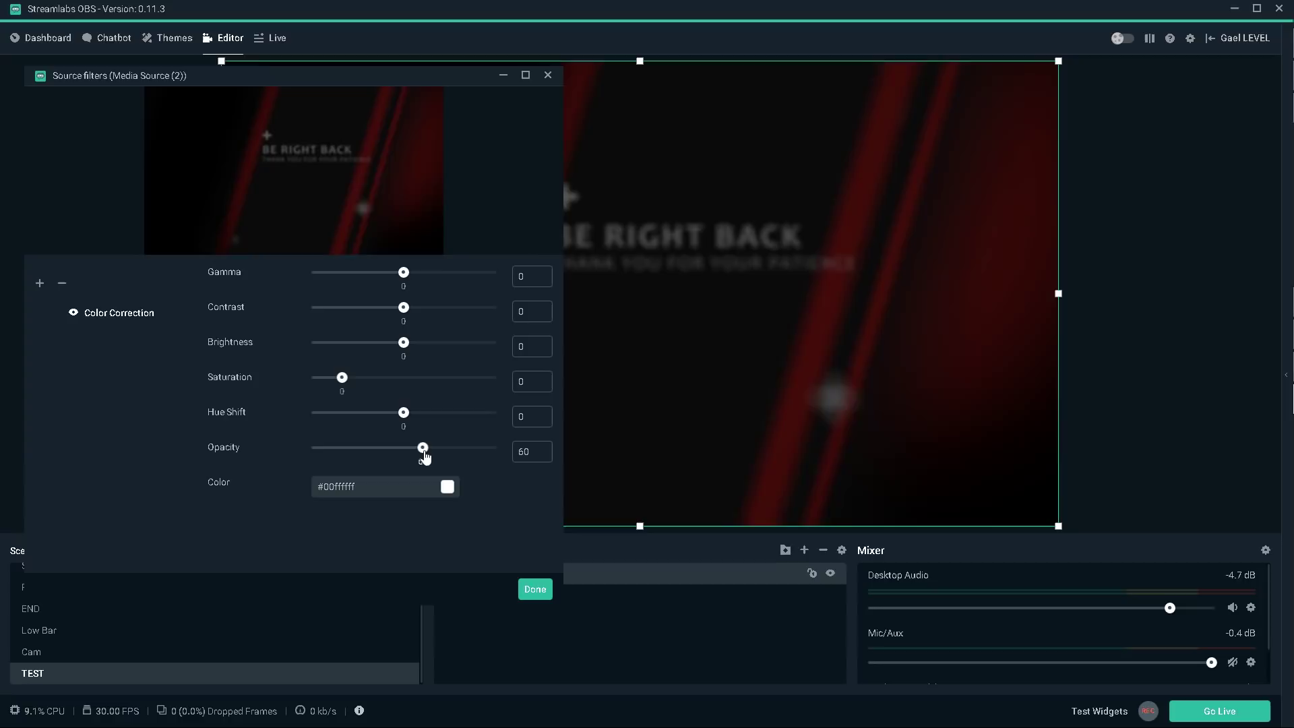
drag(402, 458, 509, 450)
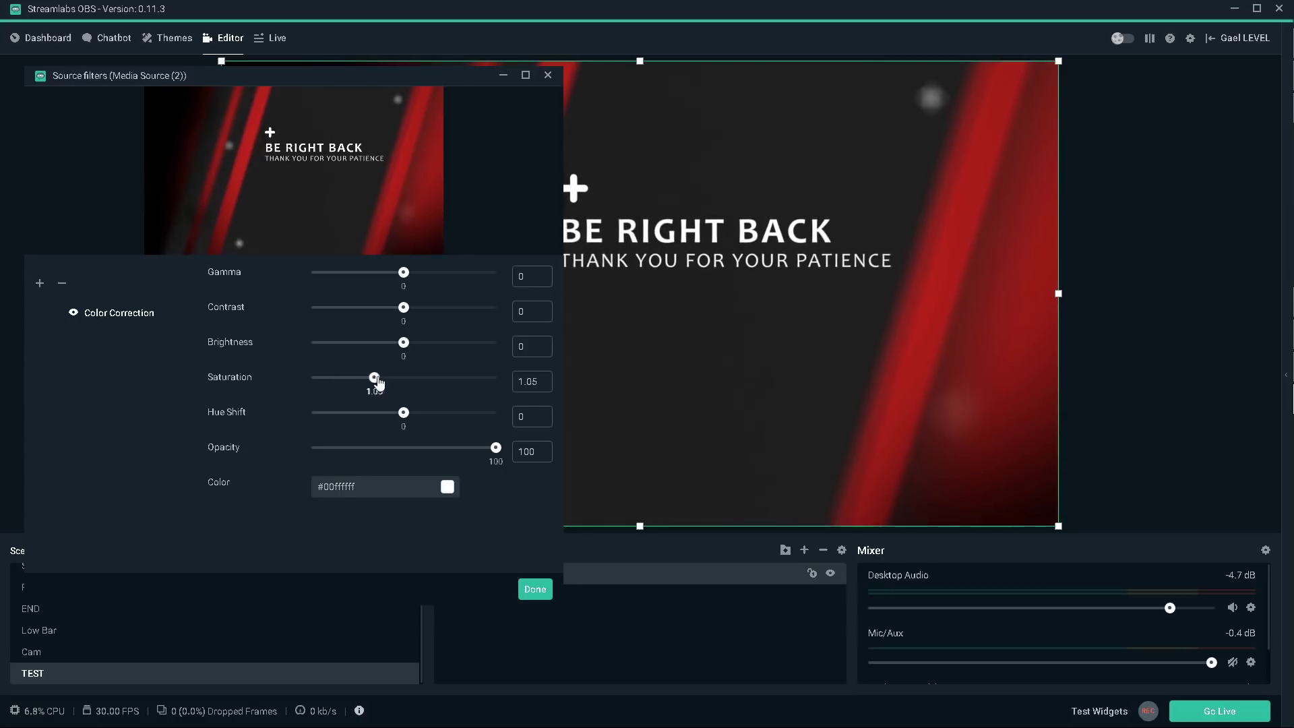
drag(376, 383, 498, 382)
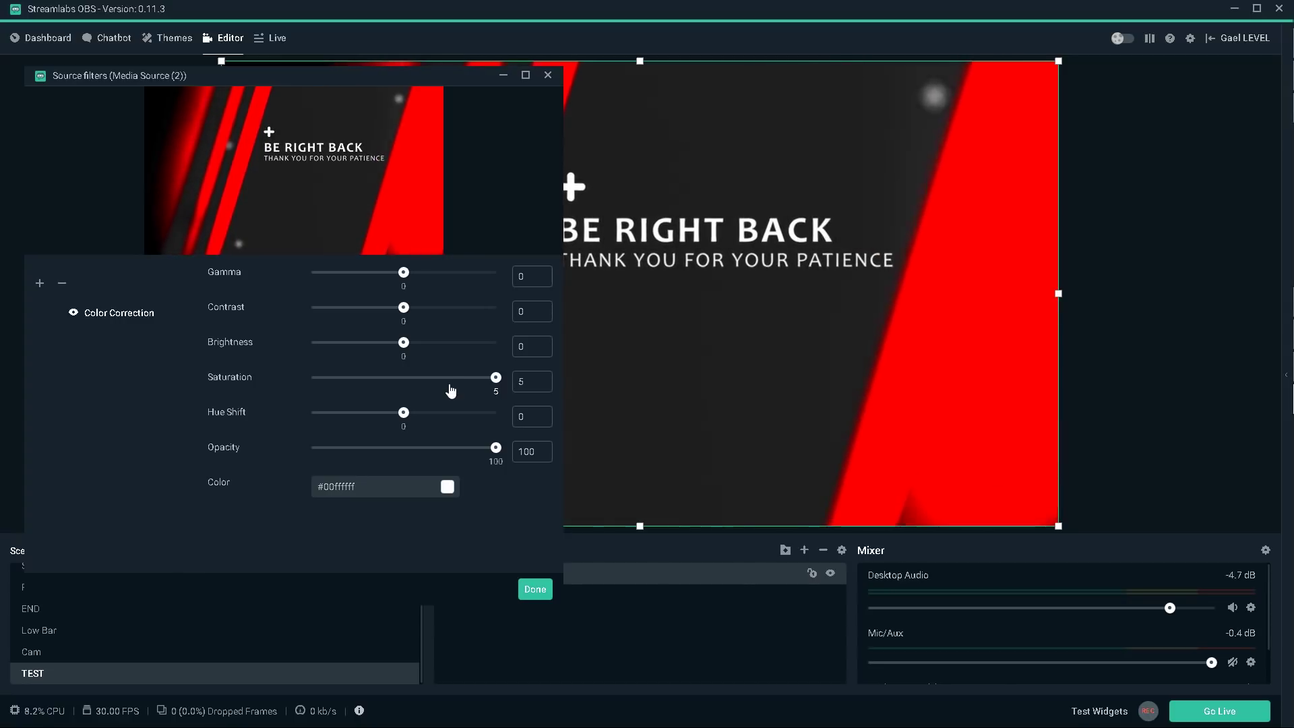
drag(495, 378, 348, 388)
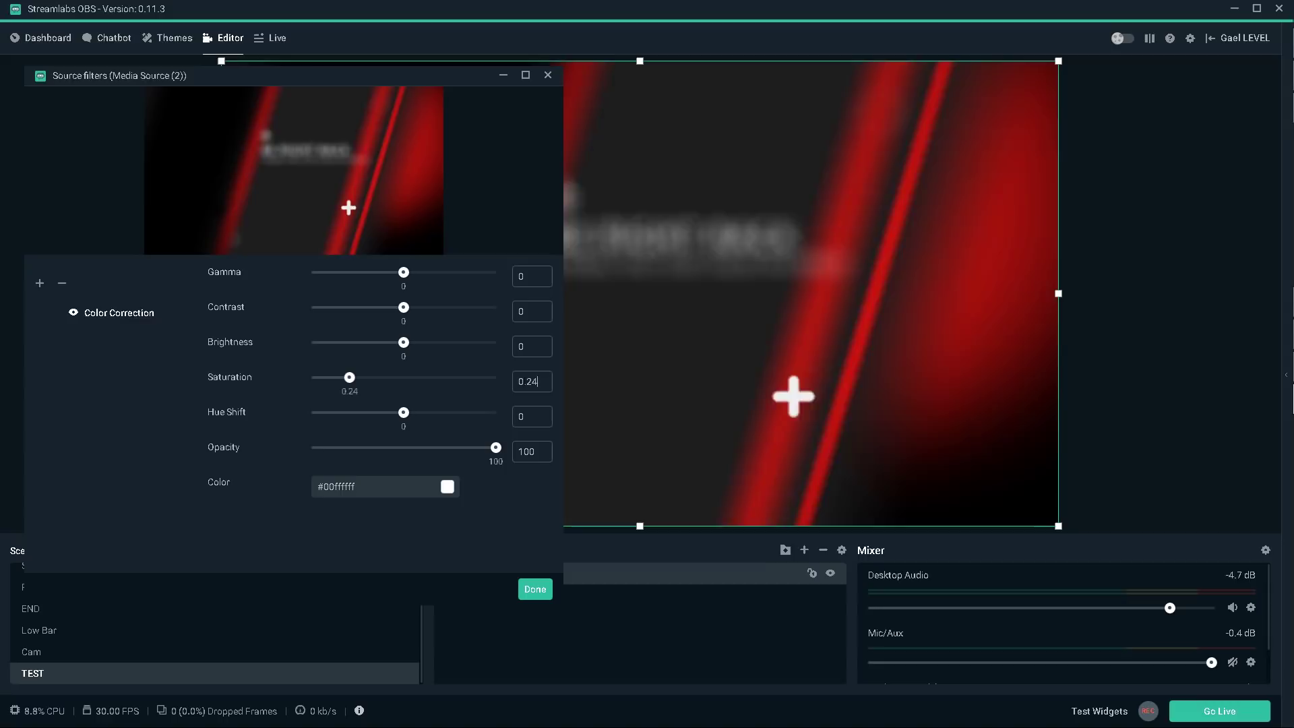
text(0)
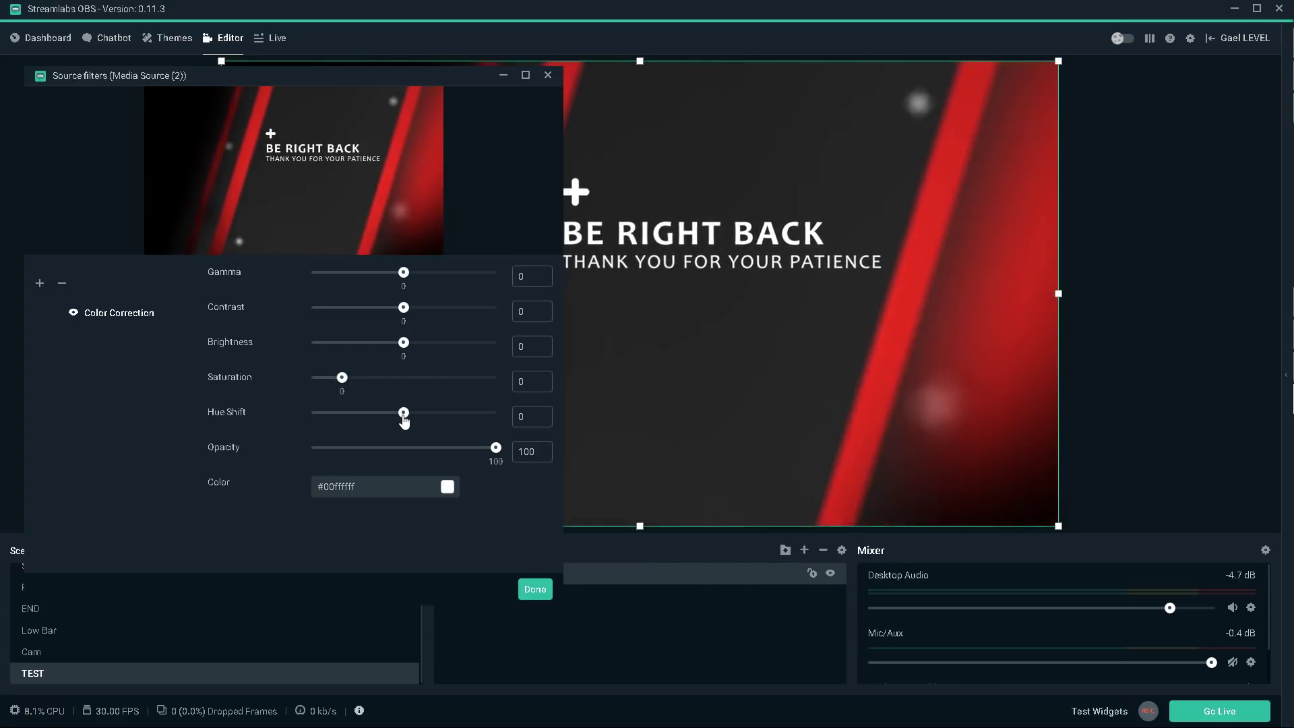
- Set Color Correction hue shift to 114.84, saturation 0.65 and contrast 0.06
mouse_move(403, 420)
mouse_down()
mouse_move(477, 420)
mouse_move(312, 421)
mouse_move(406, 418)
mouse_up()
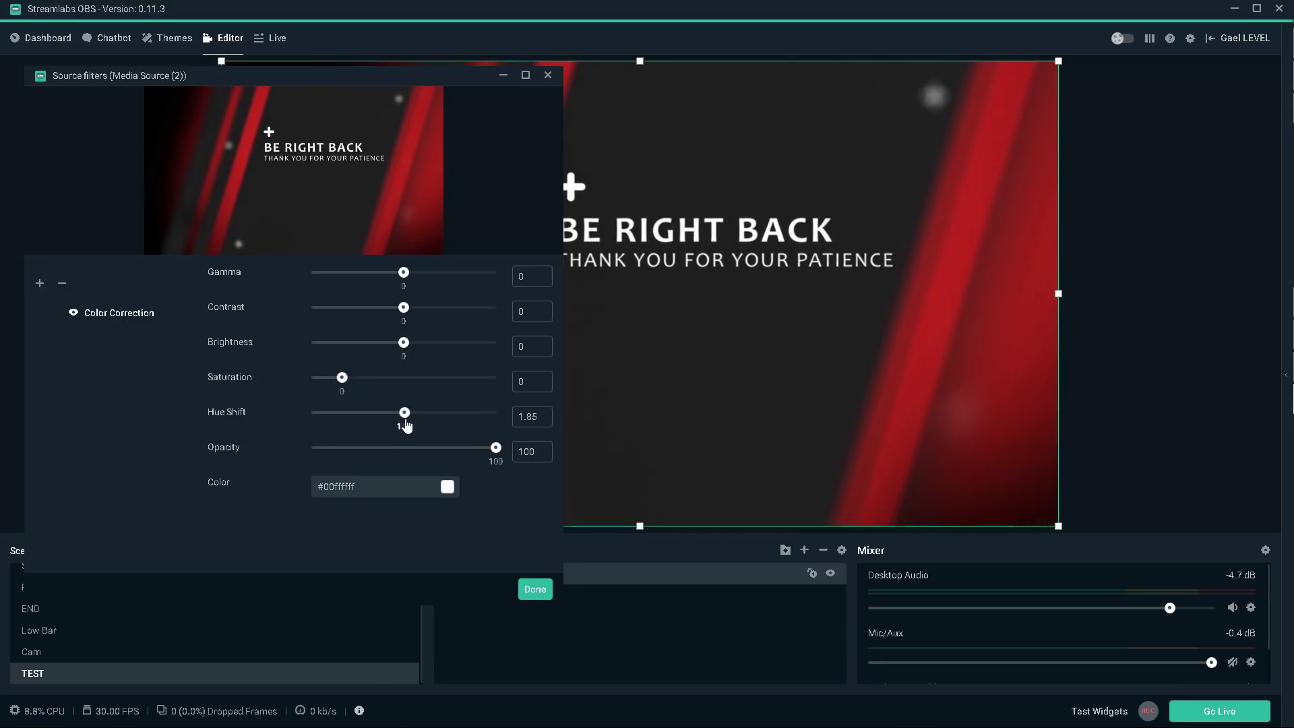
drag(404, 412, 463, 417)
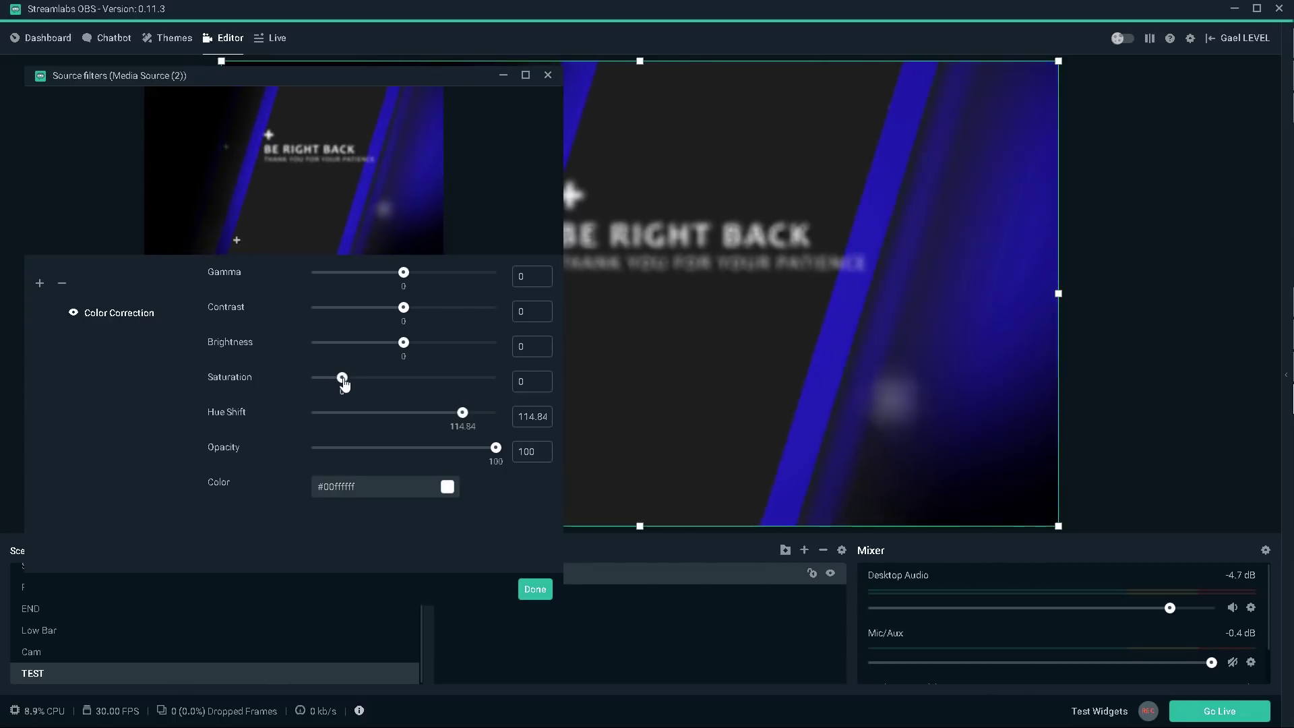
mouse_move(353, 381)
mouse_down()
mouse_move(370, 382)
mouse_move(358, 382)
mouse_up()
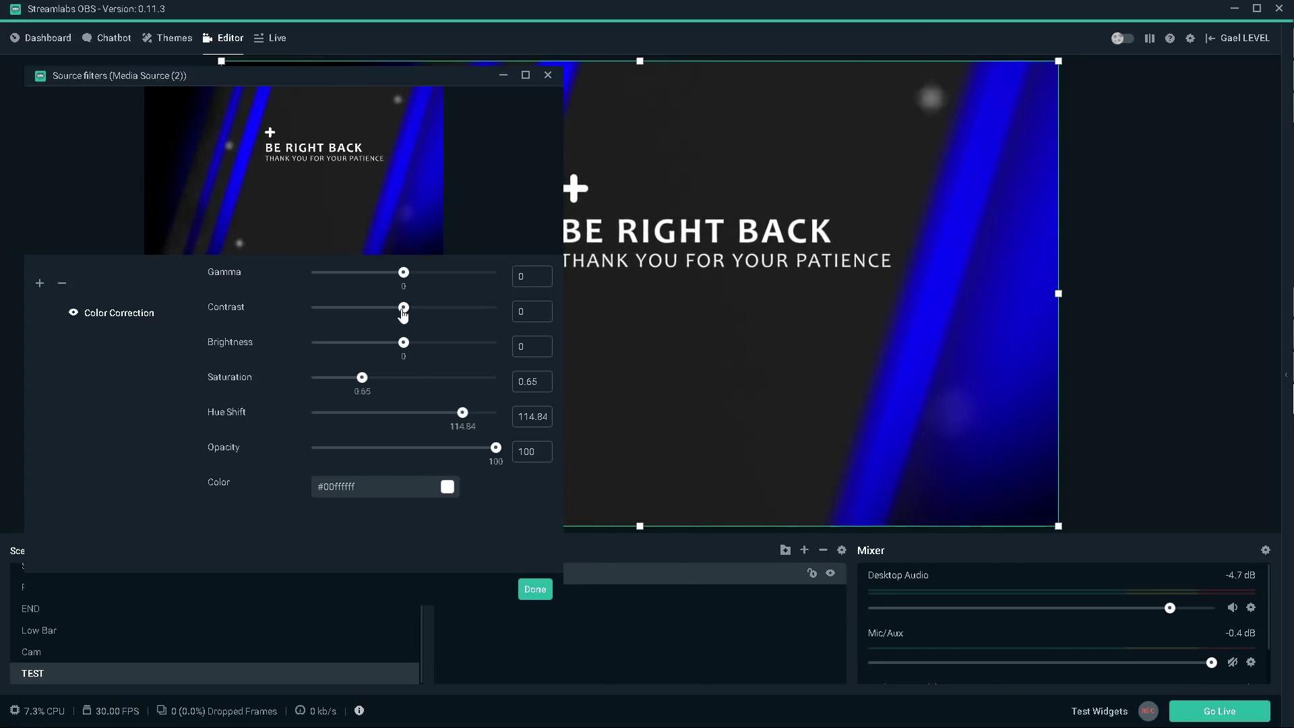
drag(404, 307, 441, 315)
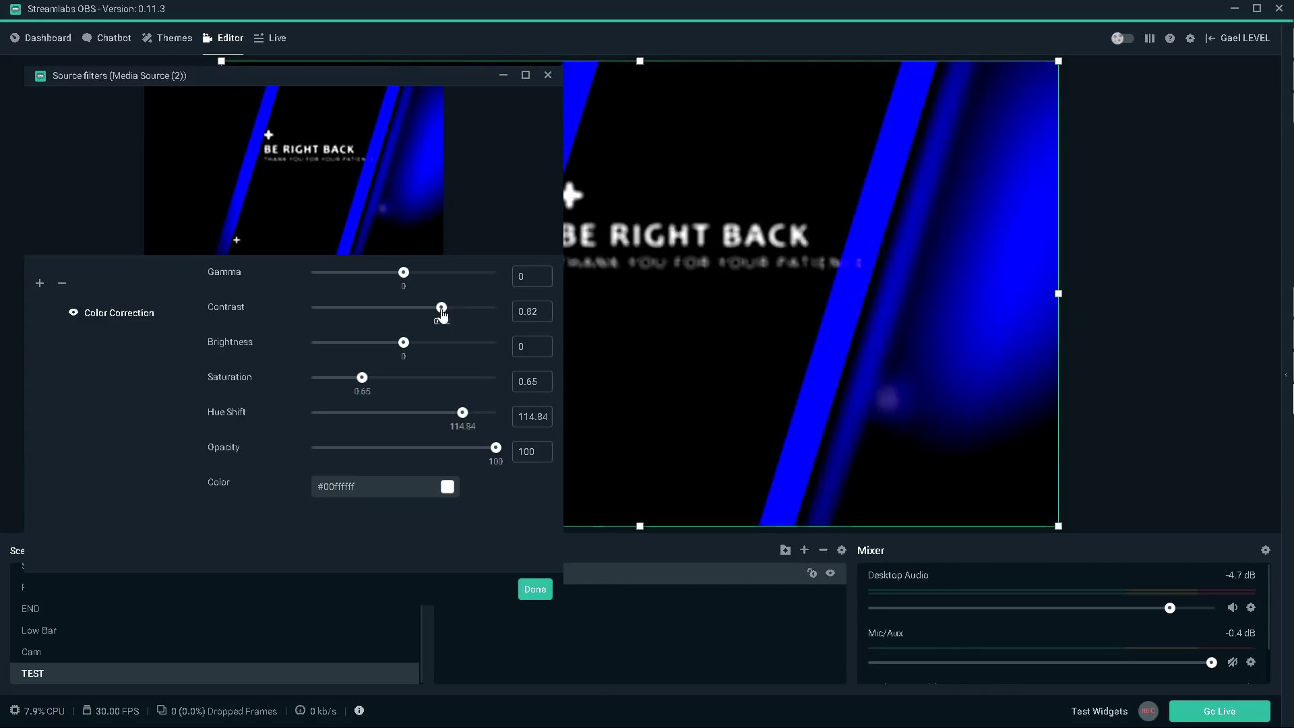
drag(441, 310, 464, 308)
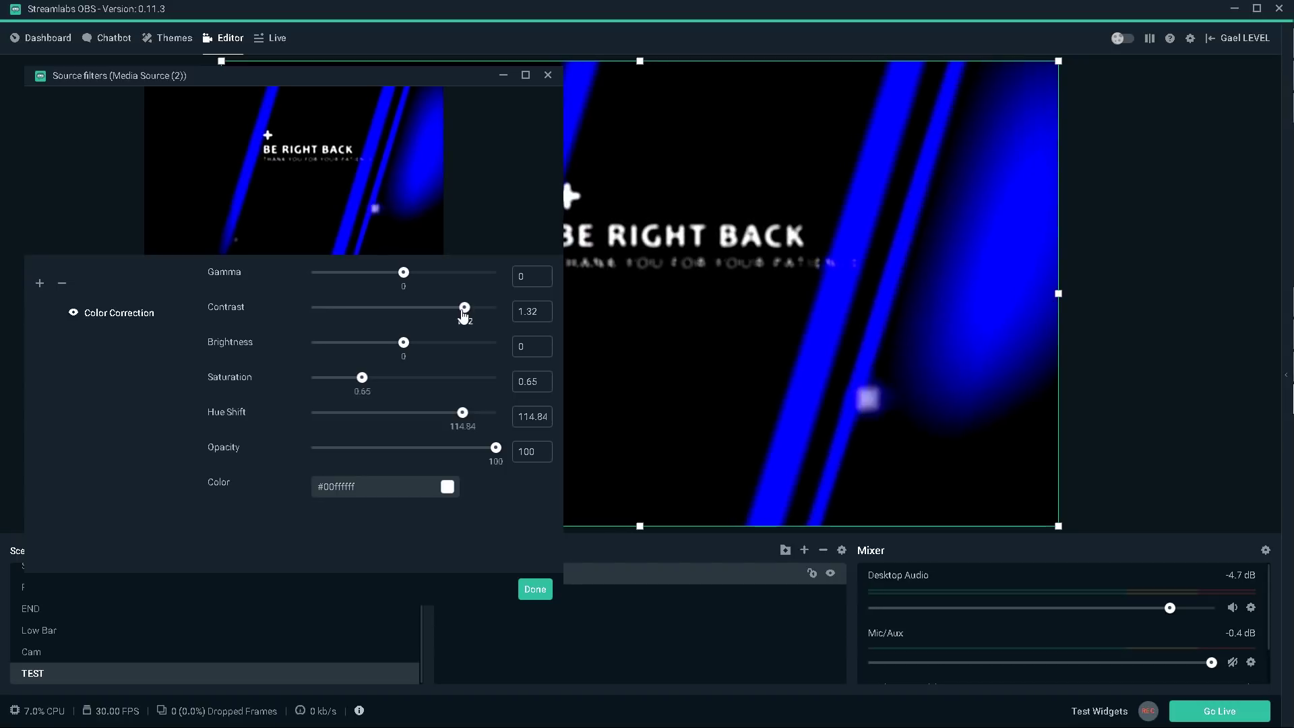
drag(455, 316, 380, 316)
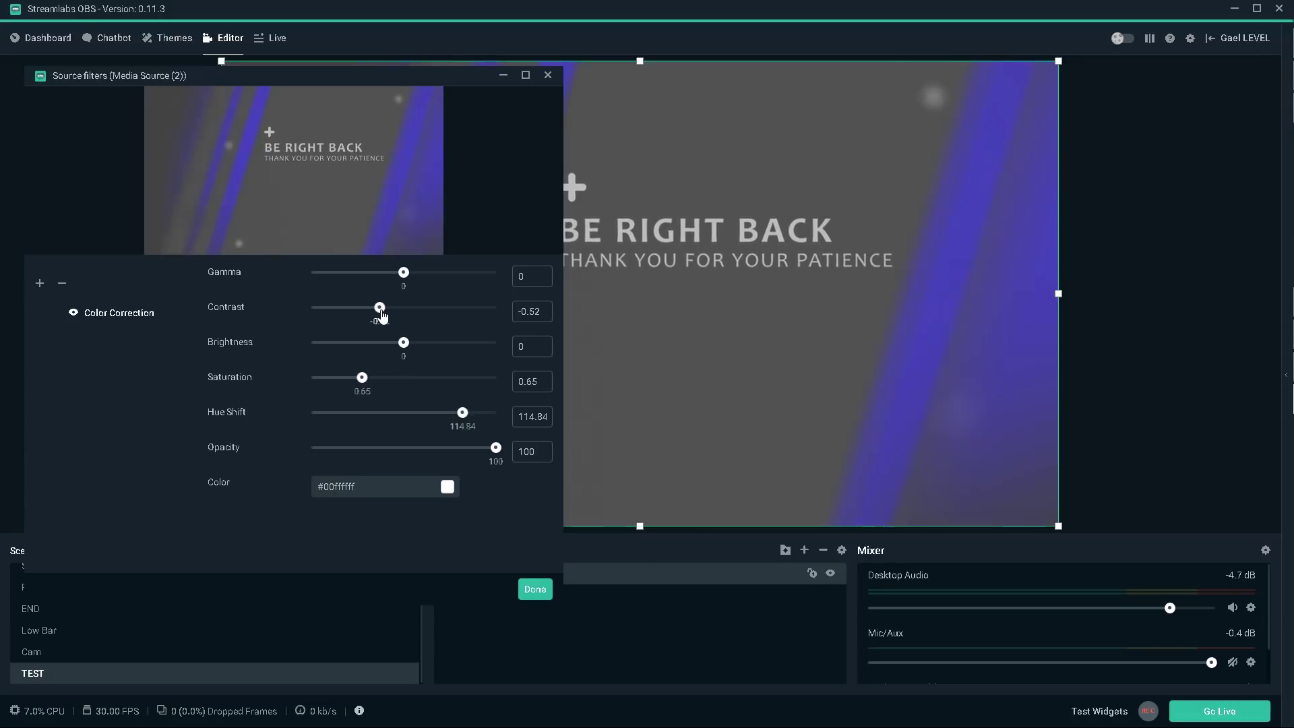
drag(381, 316, 407, 317)
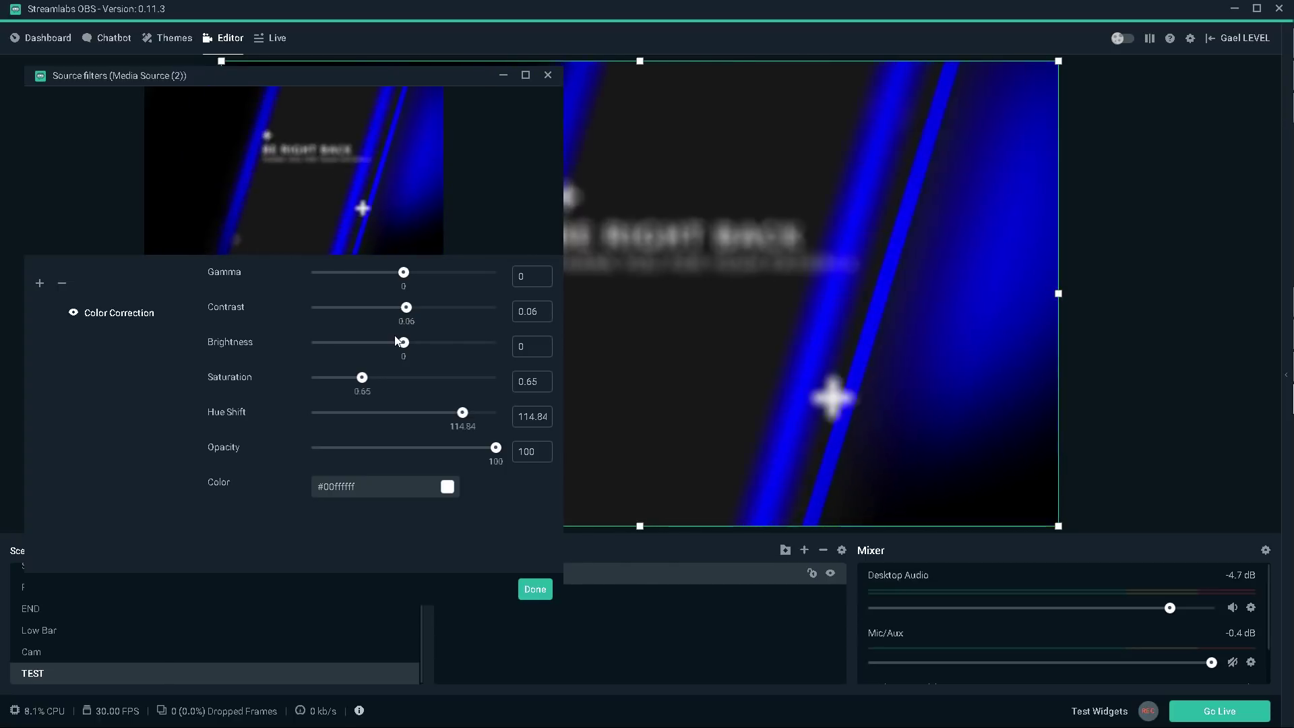
- Close the filters and open Media Source (2)'s settings to swap in the other BRB video
click(535, 589)
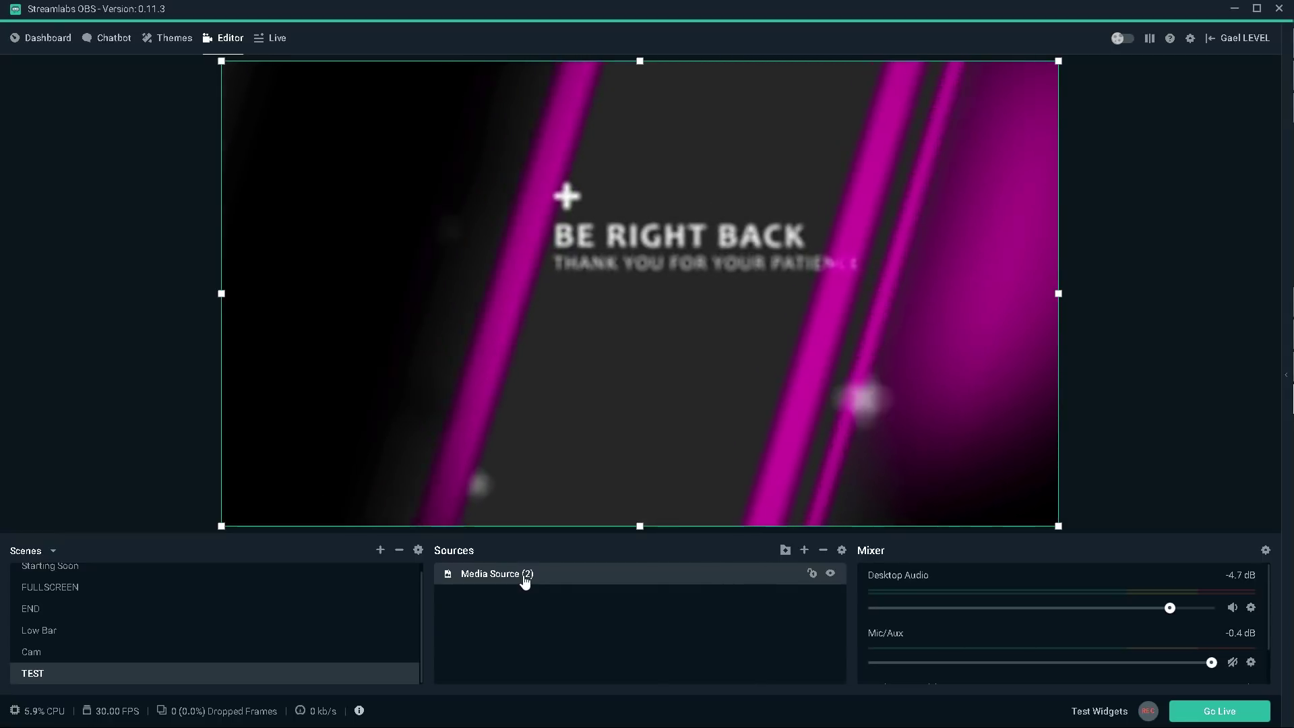
double_click(523, 577)
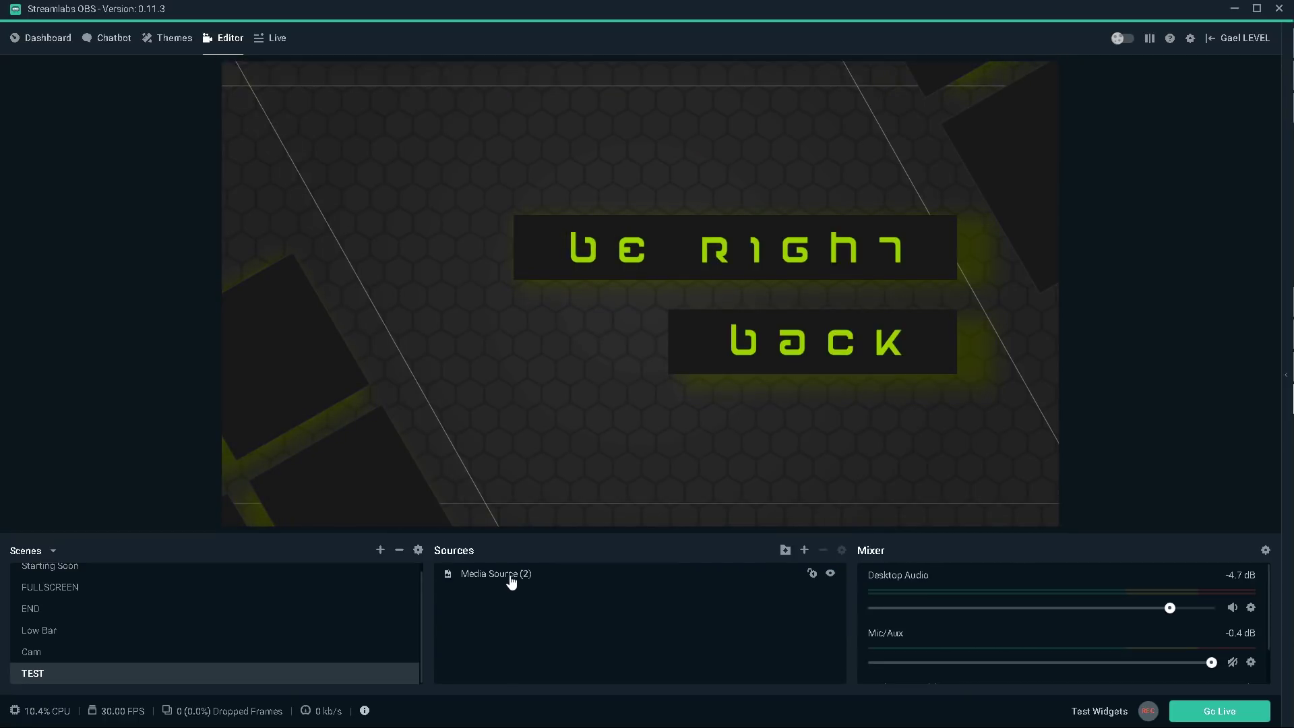
- Open Media Source (2)'s filters, toggle Color Correction, and move the window aside
right_click(510, 583)
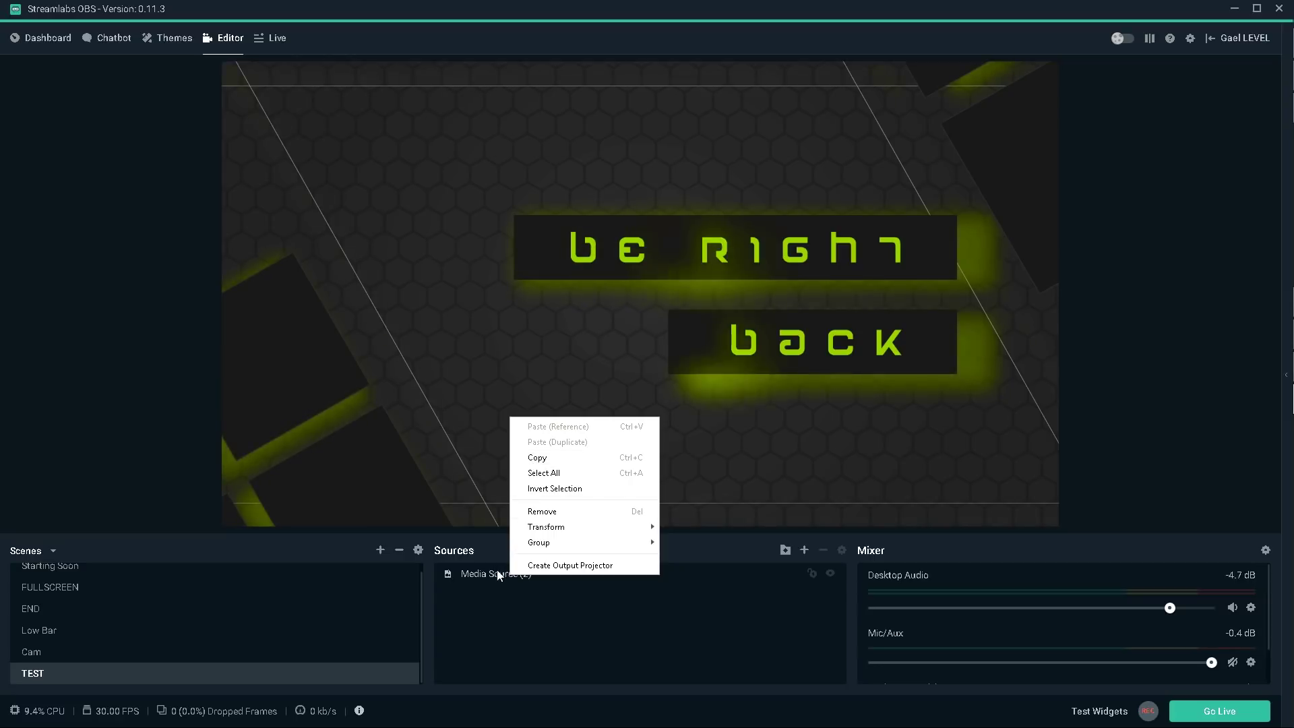
click(488, 580)
right_click(489, 574)
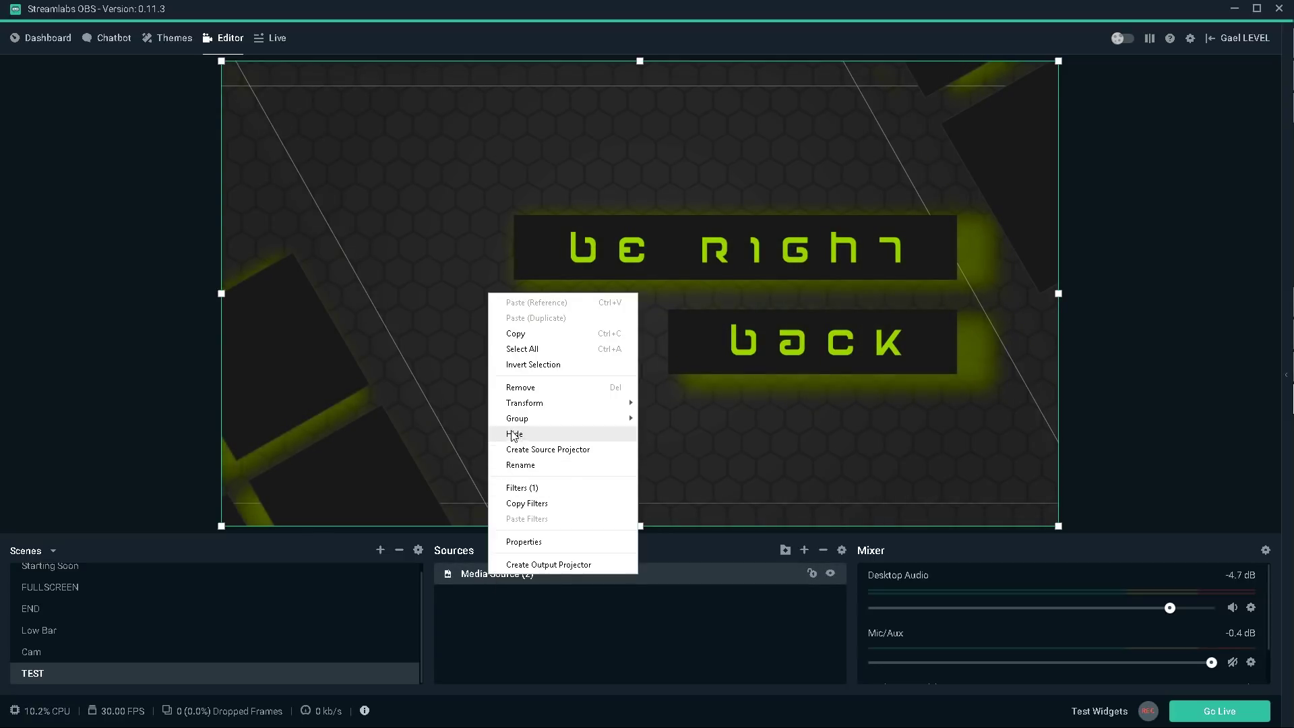
click(518, 488)
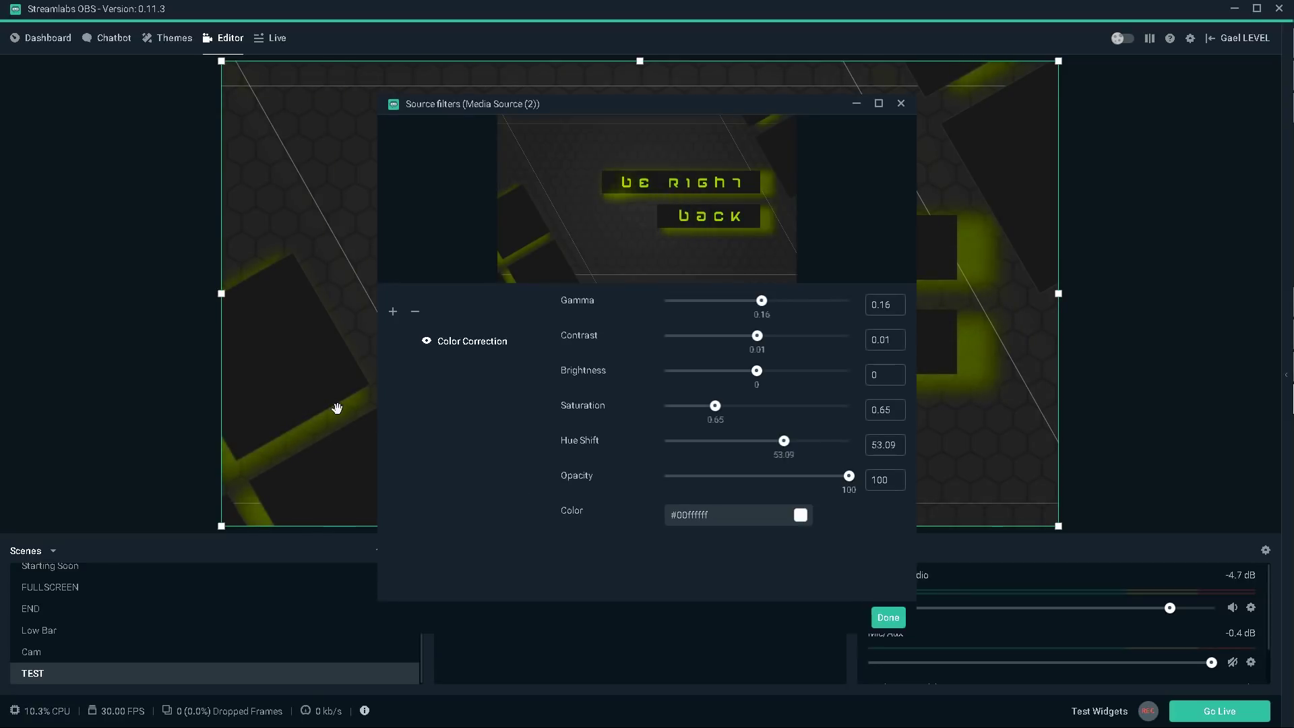
click(426, 342)
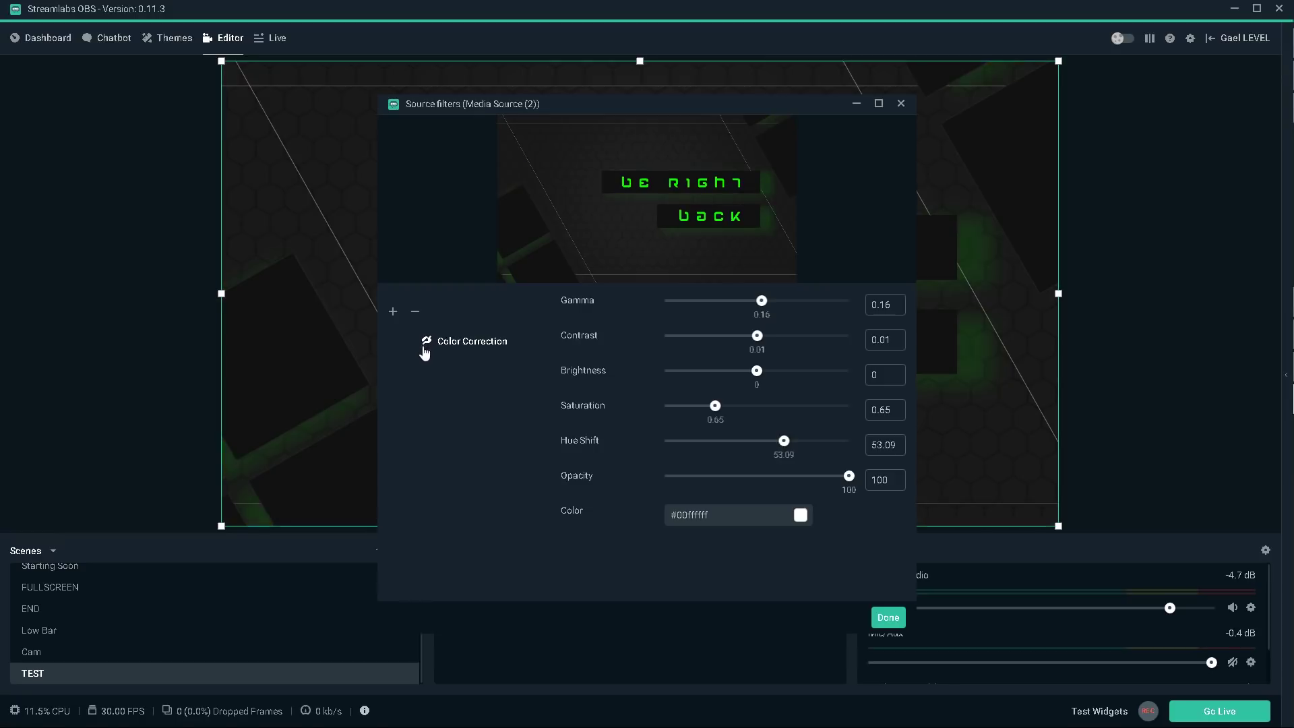
drag(704, 110, 324, 45)
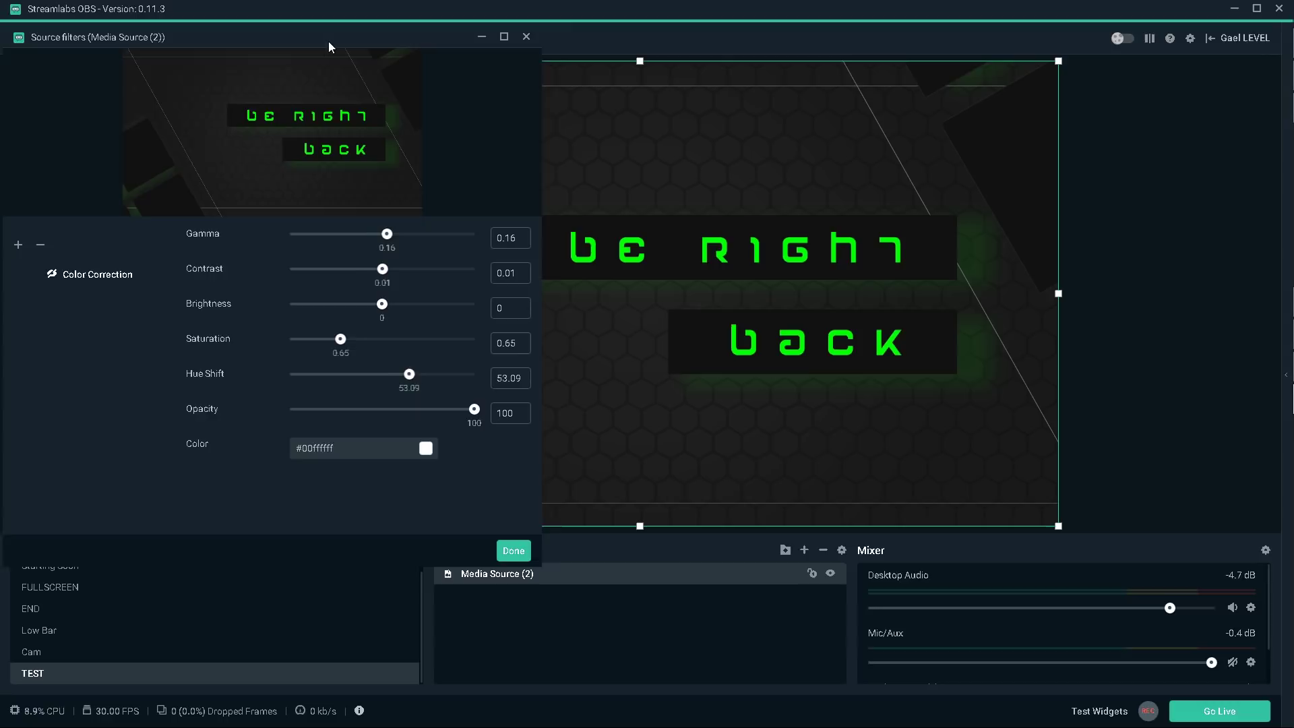
drag(324, 46, 378, 44)
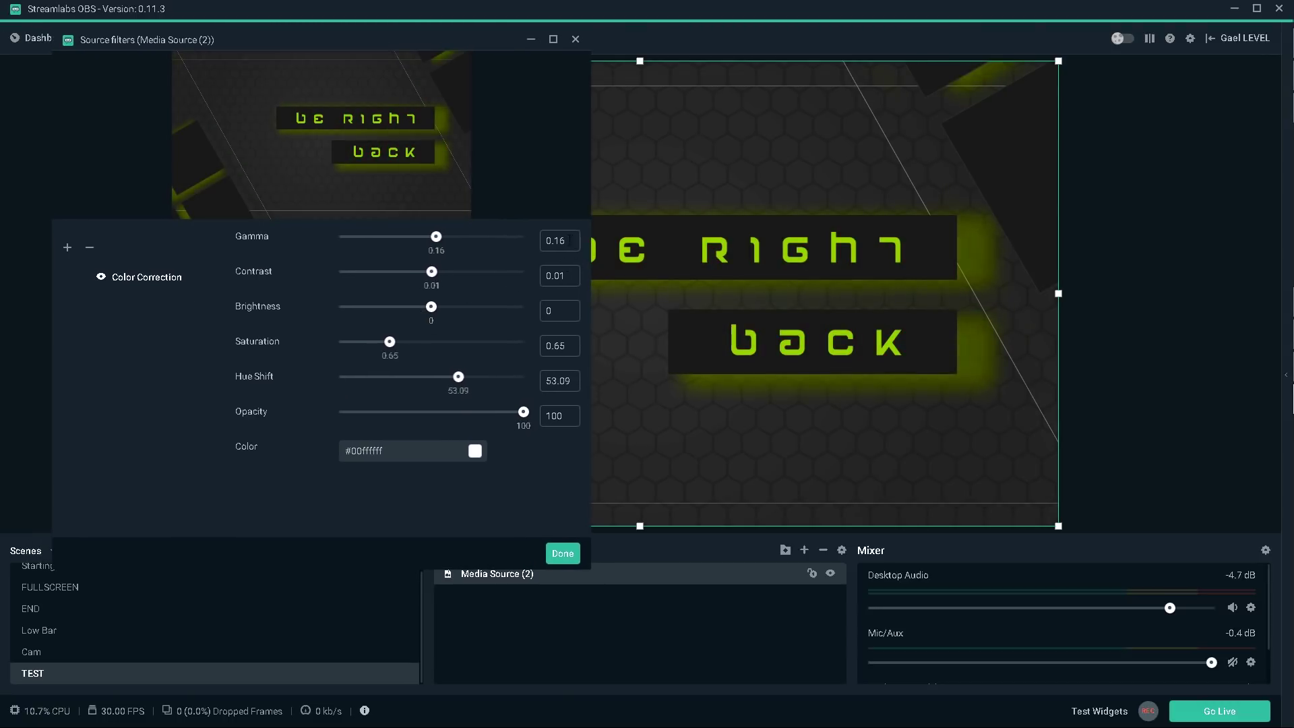
- Set gamma and contrast to 0 and shift hue to about 105 for a red glow
double_click(556, 241)
text(0)
key(Tab)
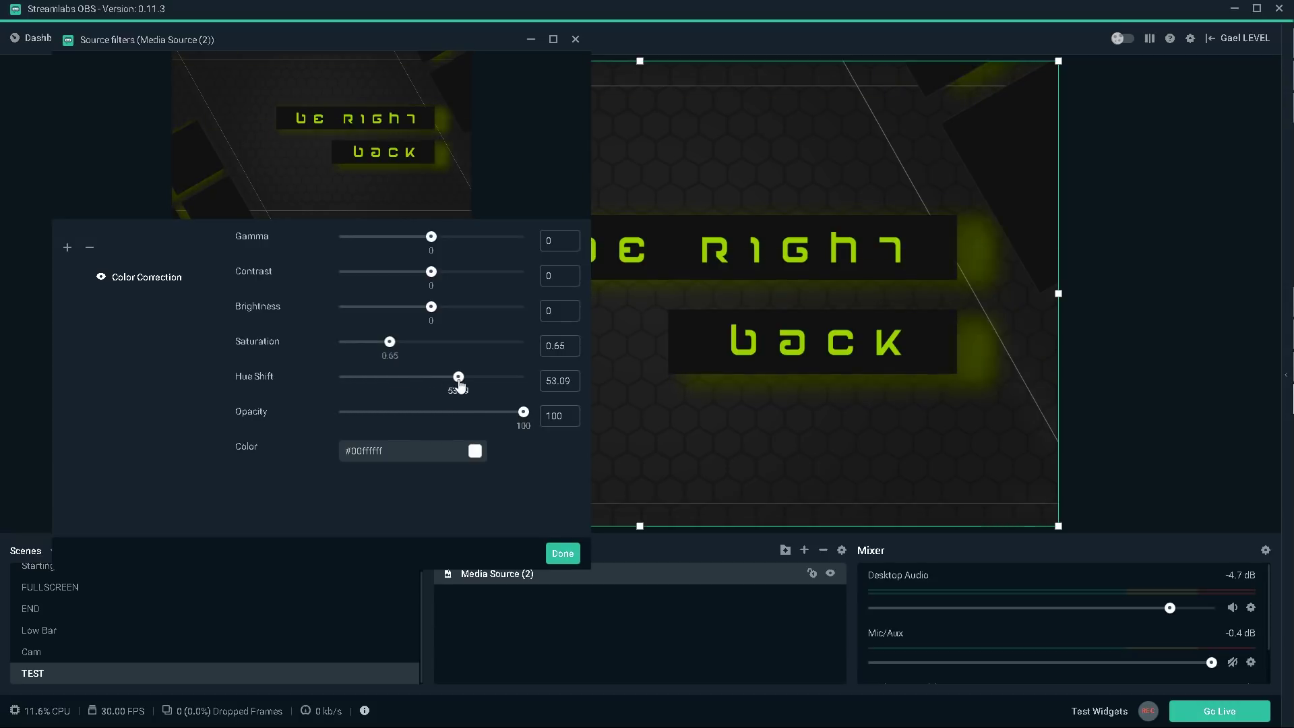
drag(437, 379, 430, 380)
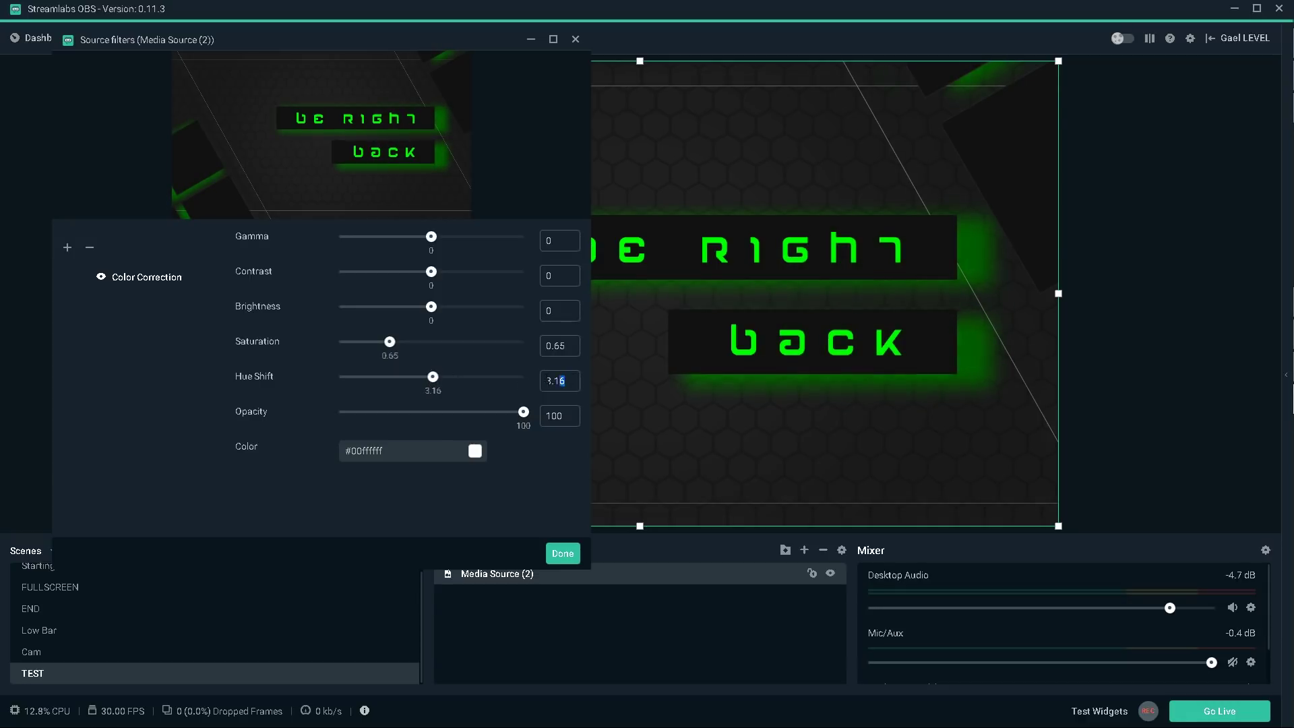
text(0)
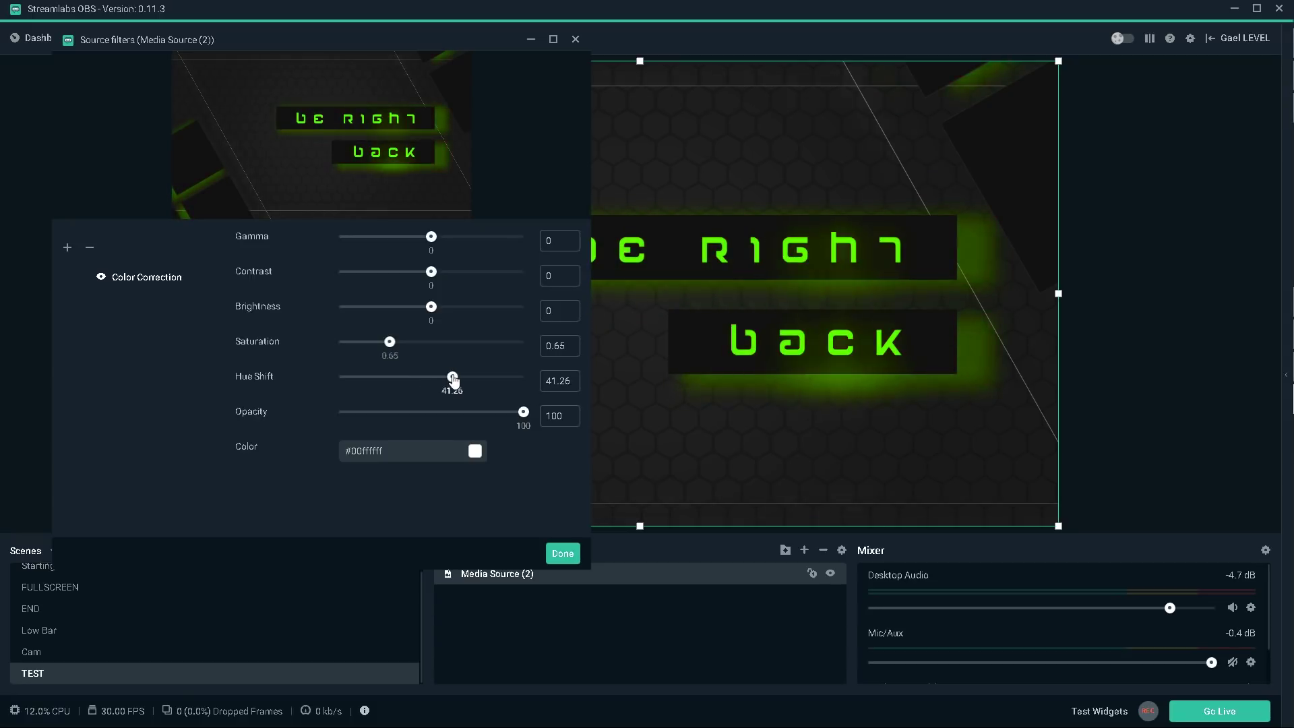
drag(452, 379, 482, 380)
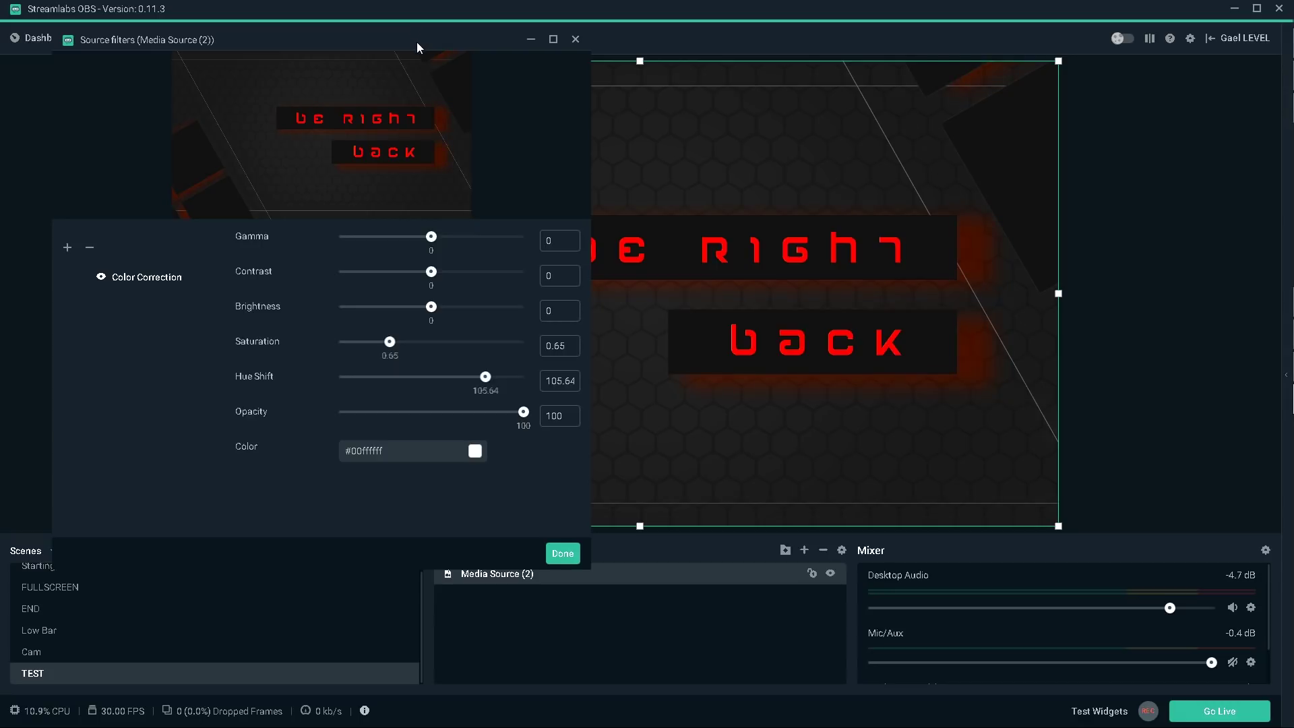
drag(414, 44, 334, 484)
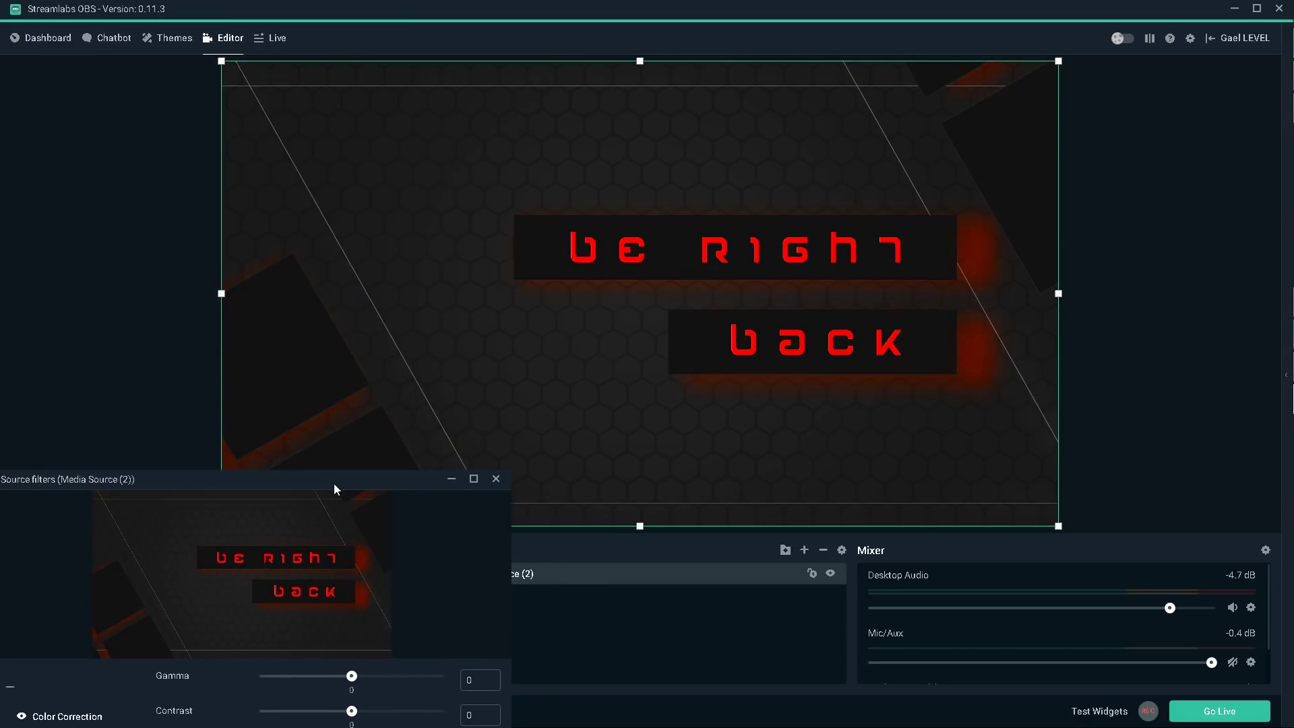
- Close the filters and browse Media Source (2) to the cyan, orange and red Be Right Back video
click(548, 604)
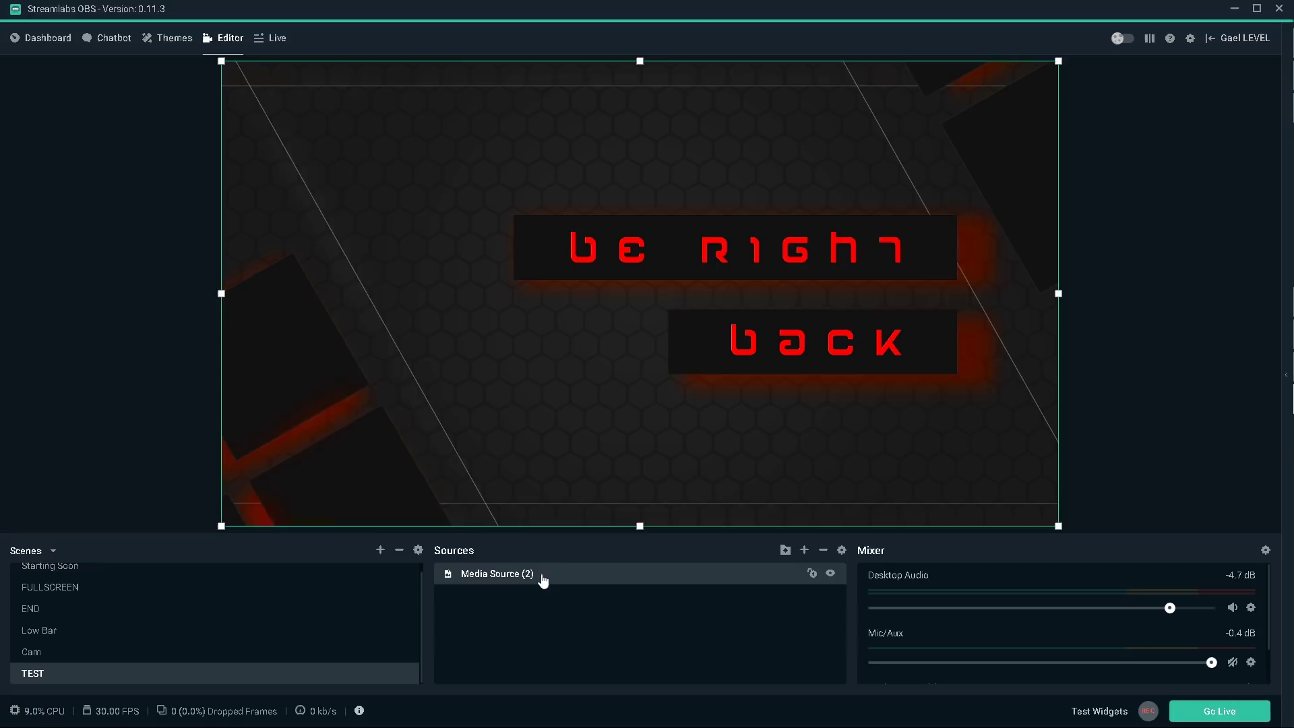
double_click(530, 577)
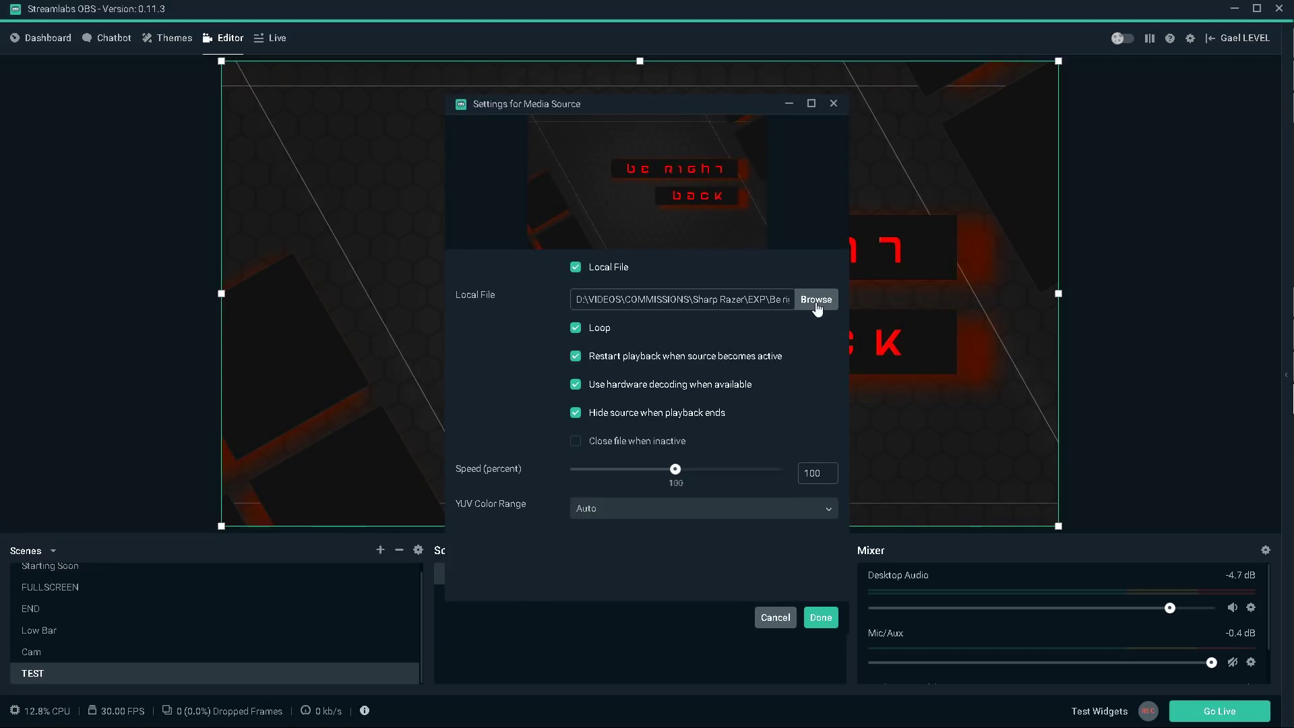
click(815, 300)
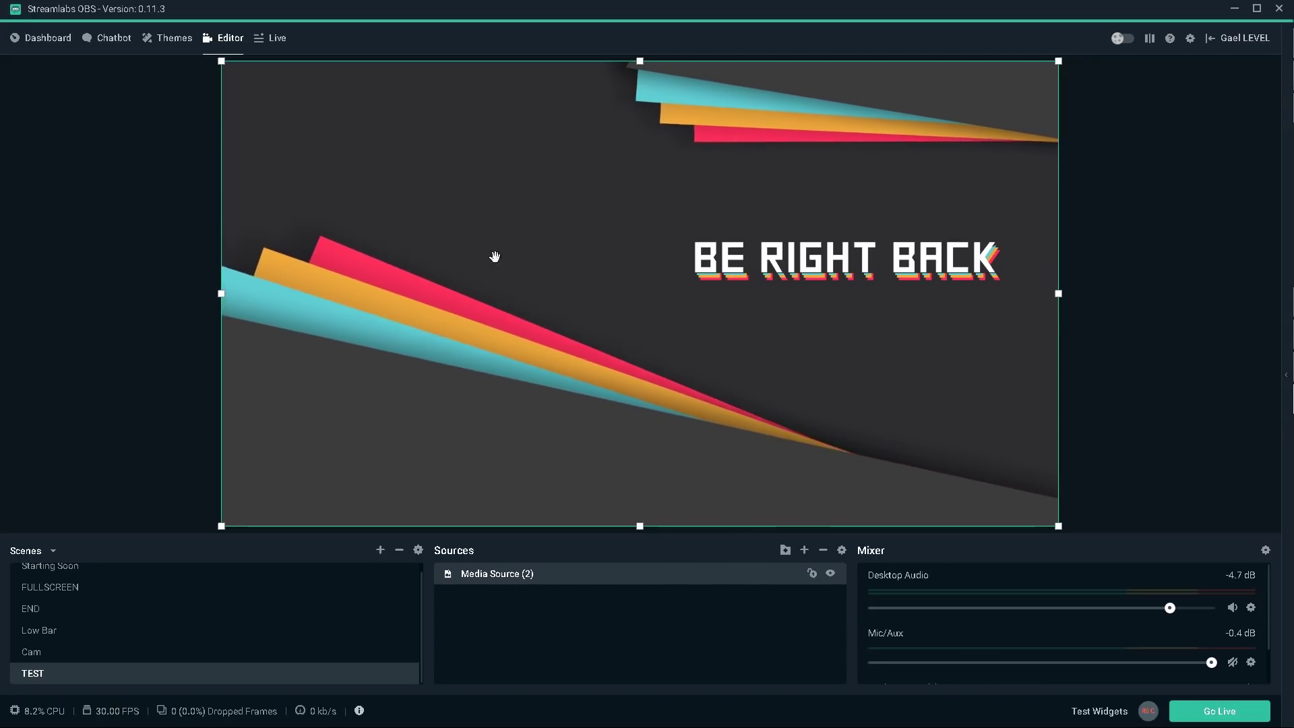
- Reopen the source's filters, re-enable Color Correction and move the window aside
right_click(503, 573)
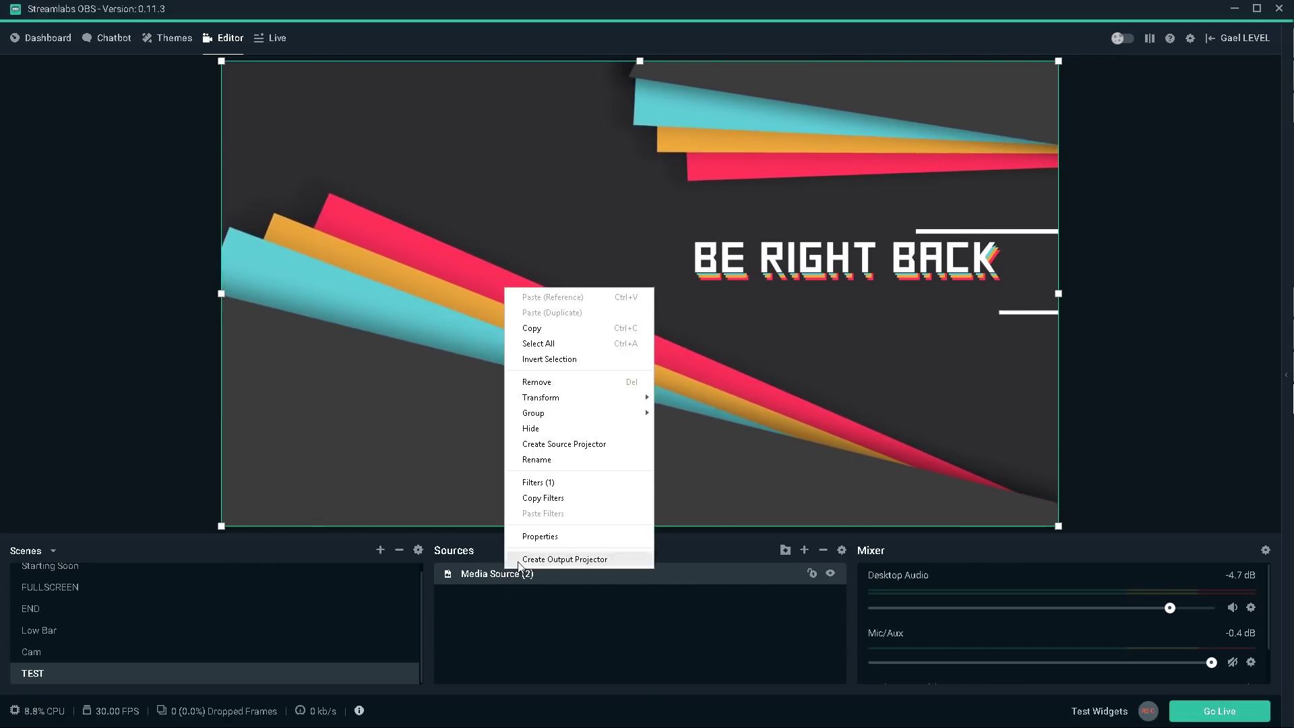
click(535, 485)
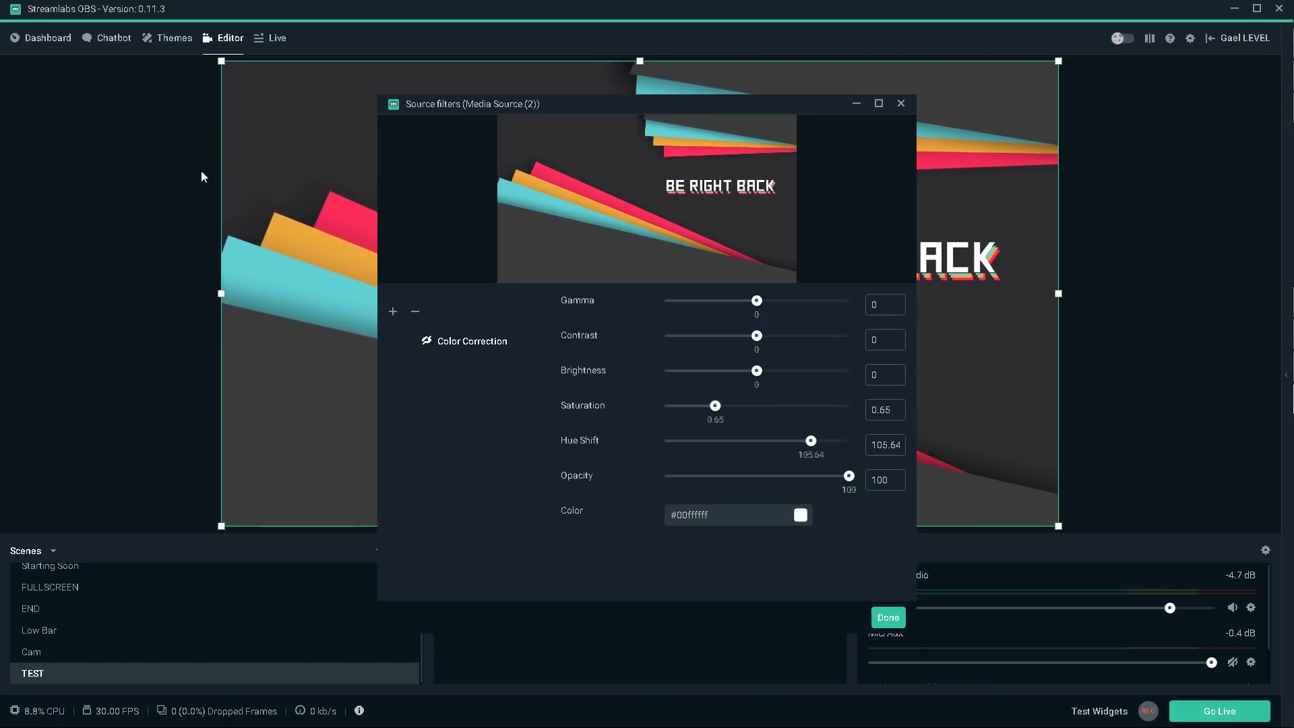
click(425, 342)
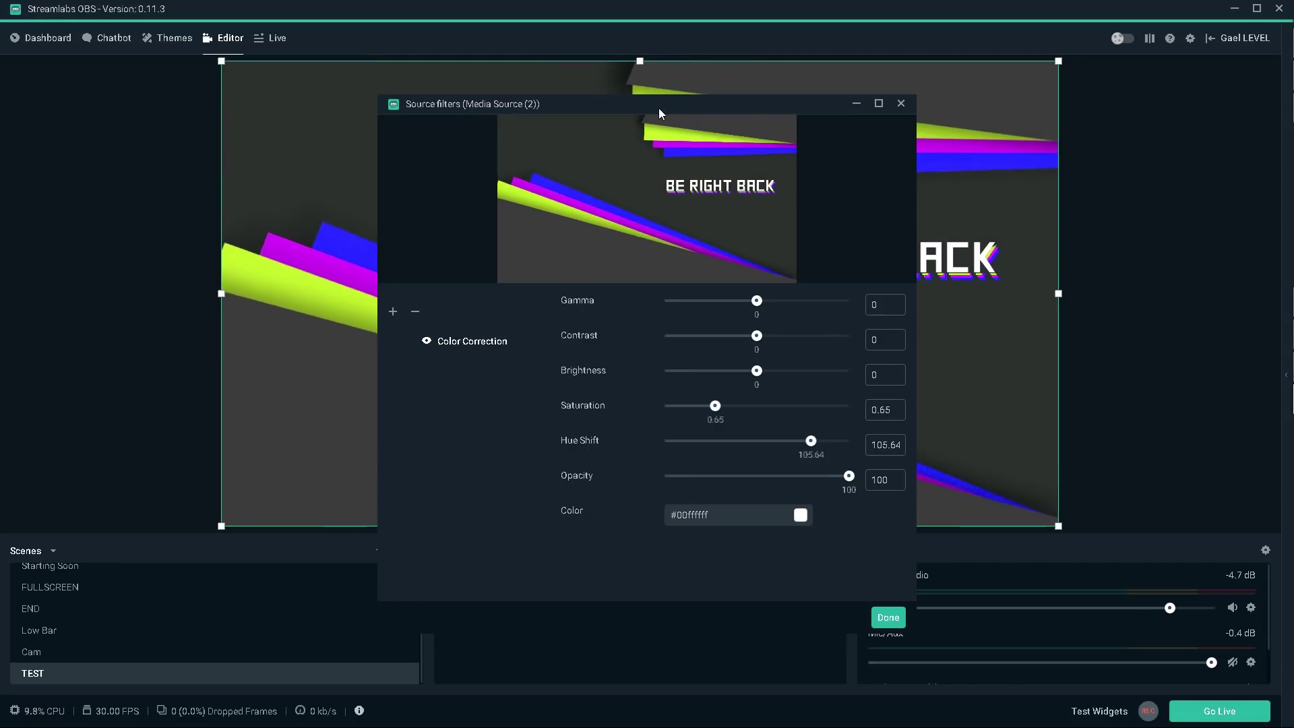
drag(658, 108, 145, 137)
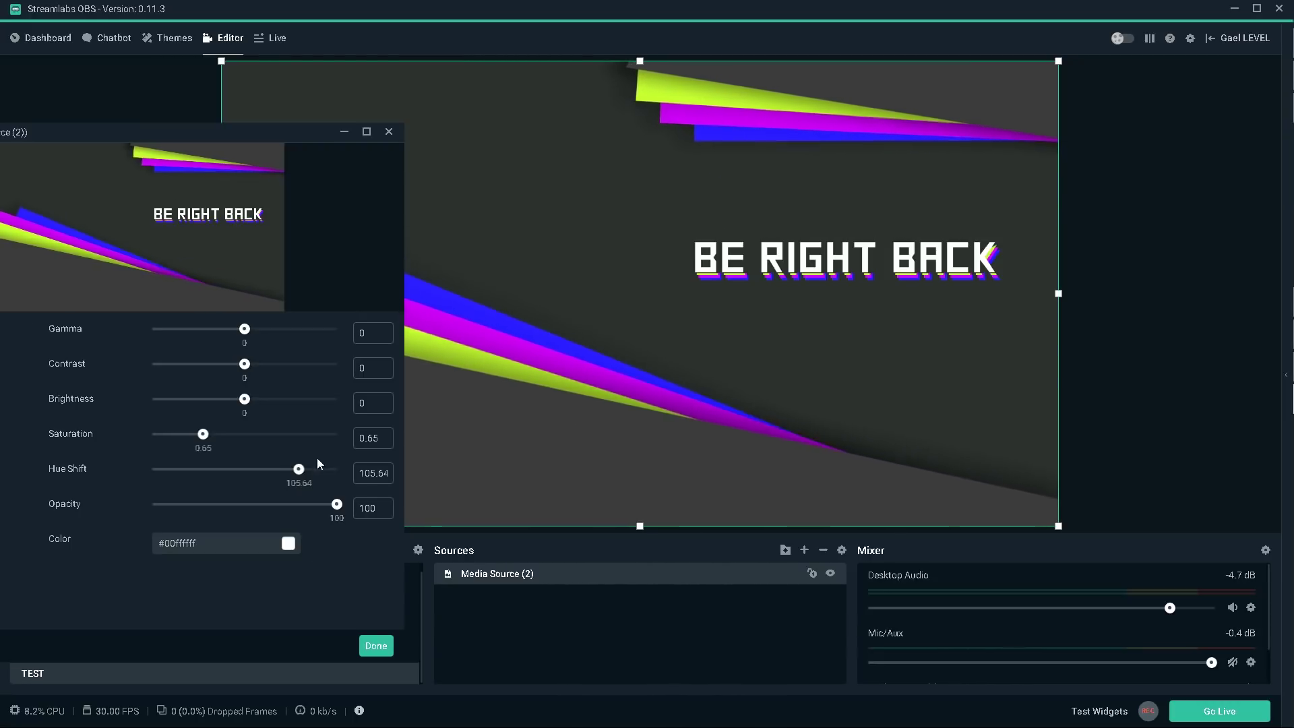
- Try a hue shift, then set both Hue Shift and Saturation to 0
drag(299, 468, 194, 478)
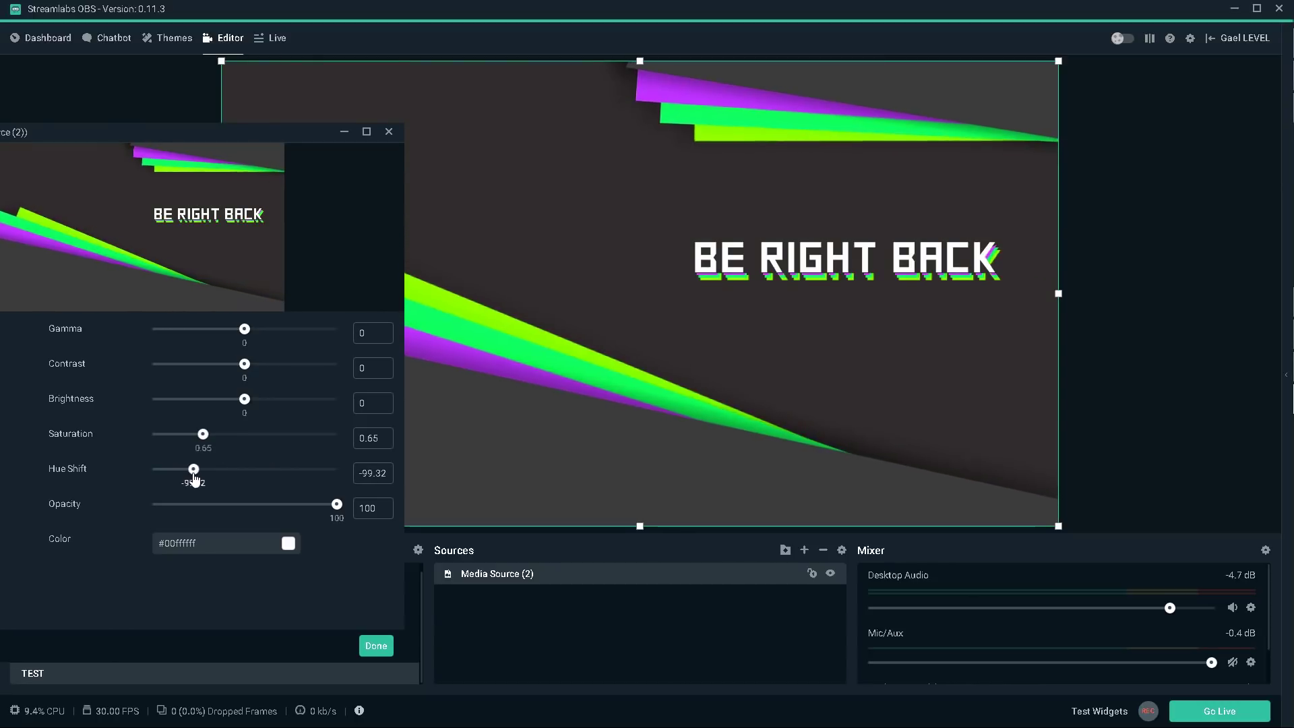
double_click(373, 472)
text(0)
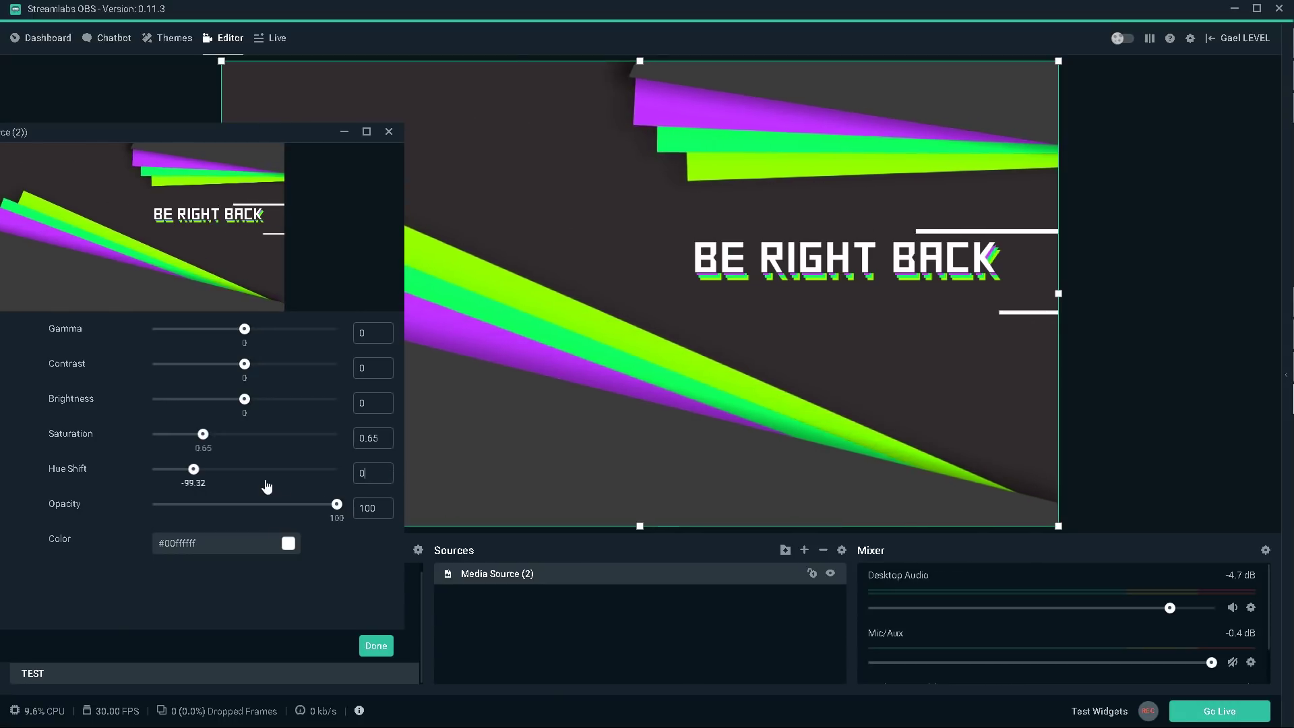
double_click(391, 438)
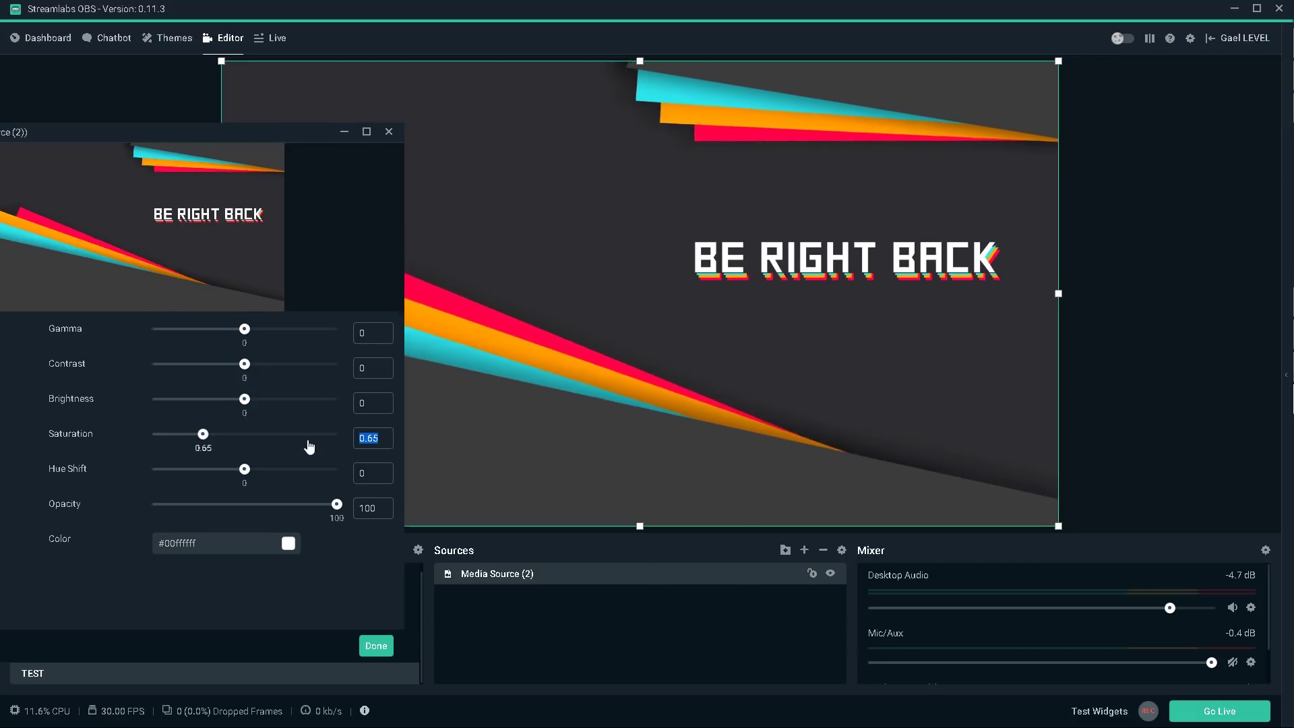
text(0)
drag(187, 140, 195, 95)
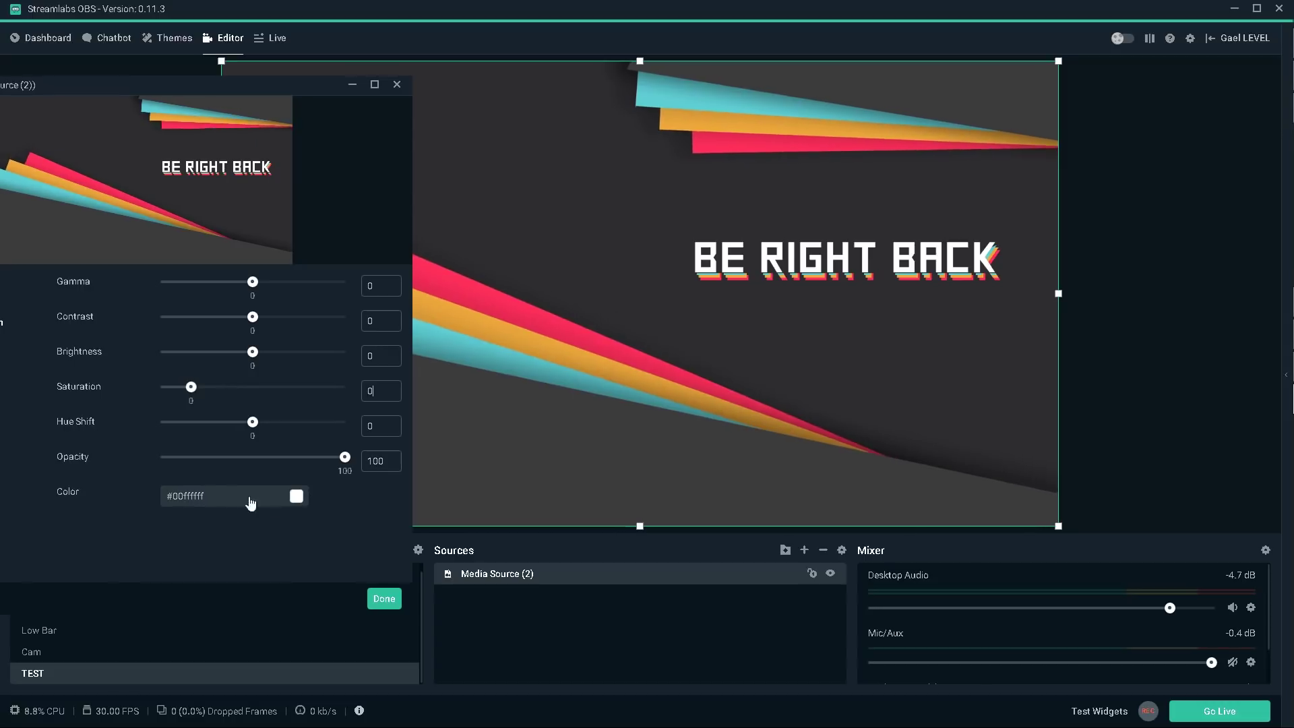
- Set the Color Correction tint colour to the blue swatch #ff4a90e2
click(294, 495)
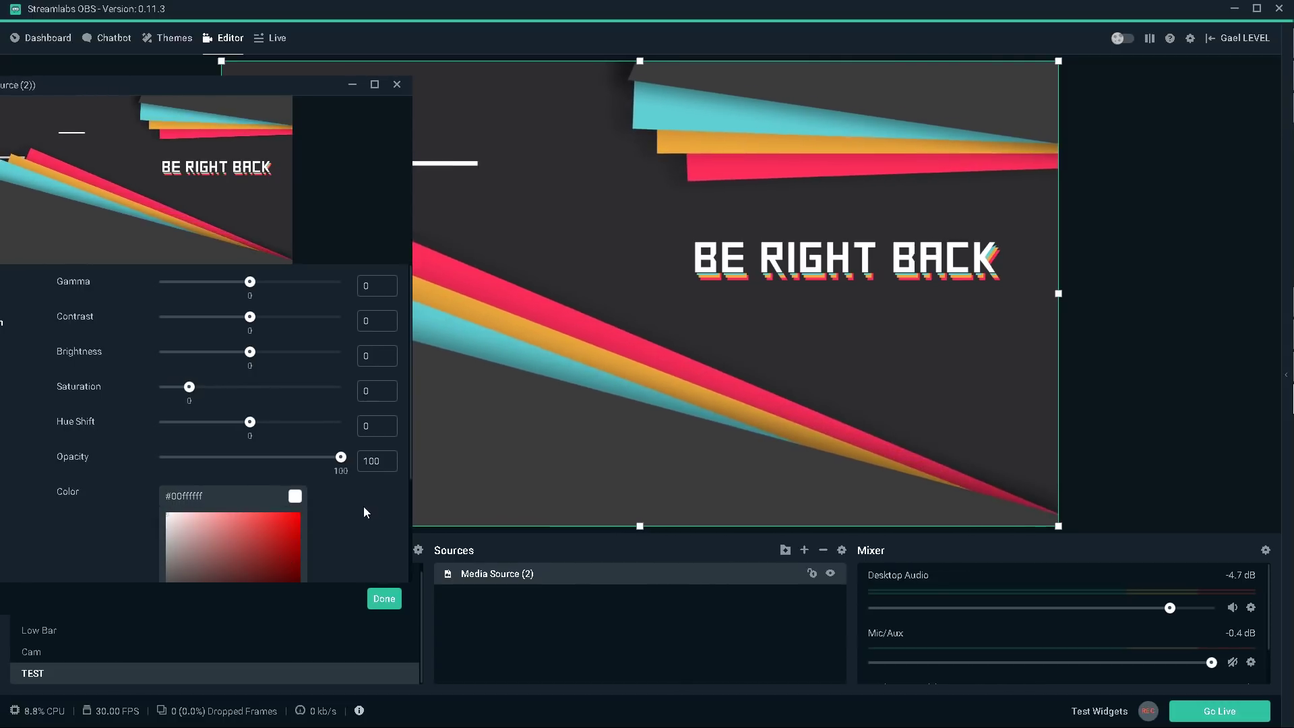
scroll(364, 507, down, 2)
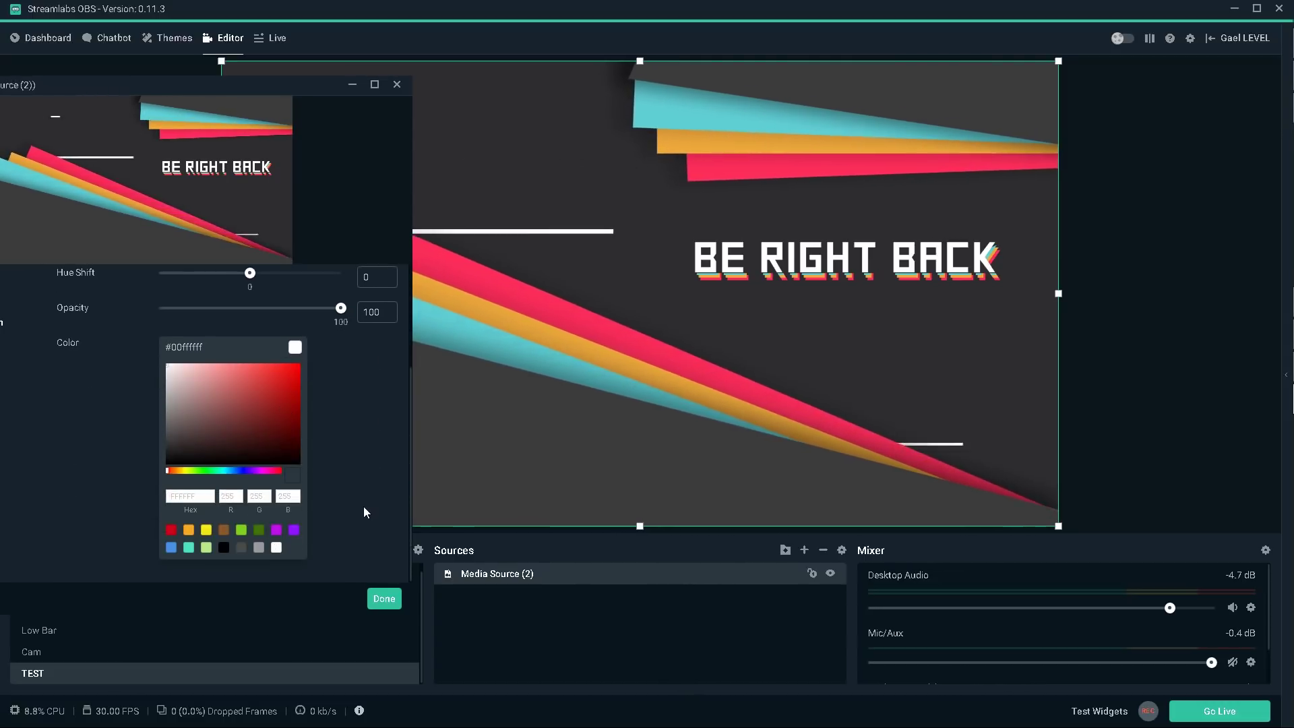
click(171, 546)
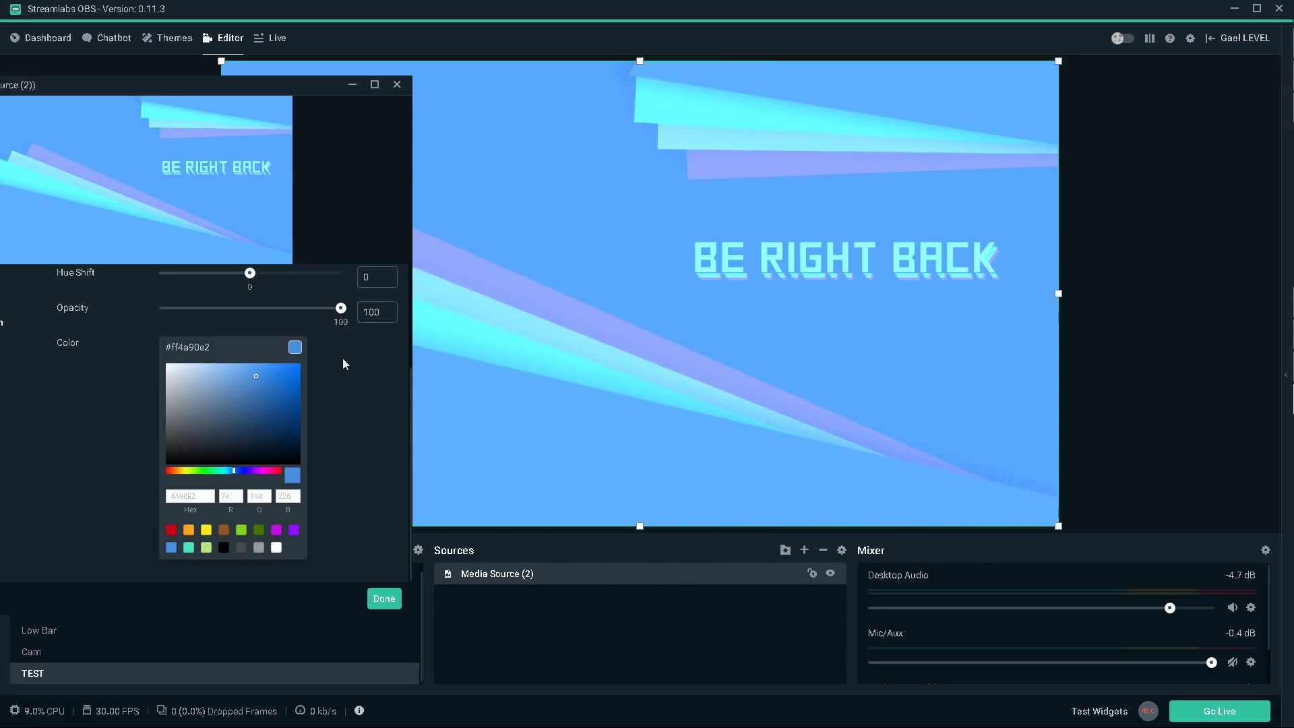
click(348, 385)
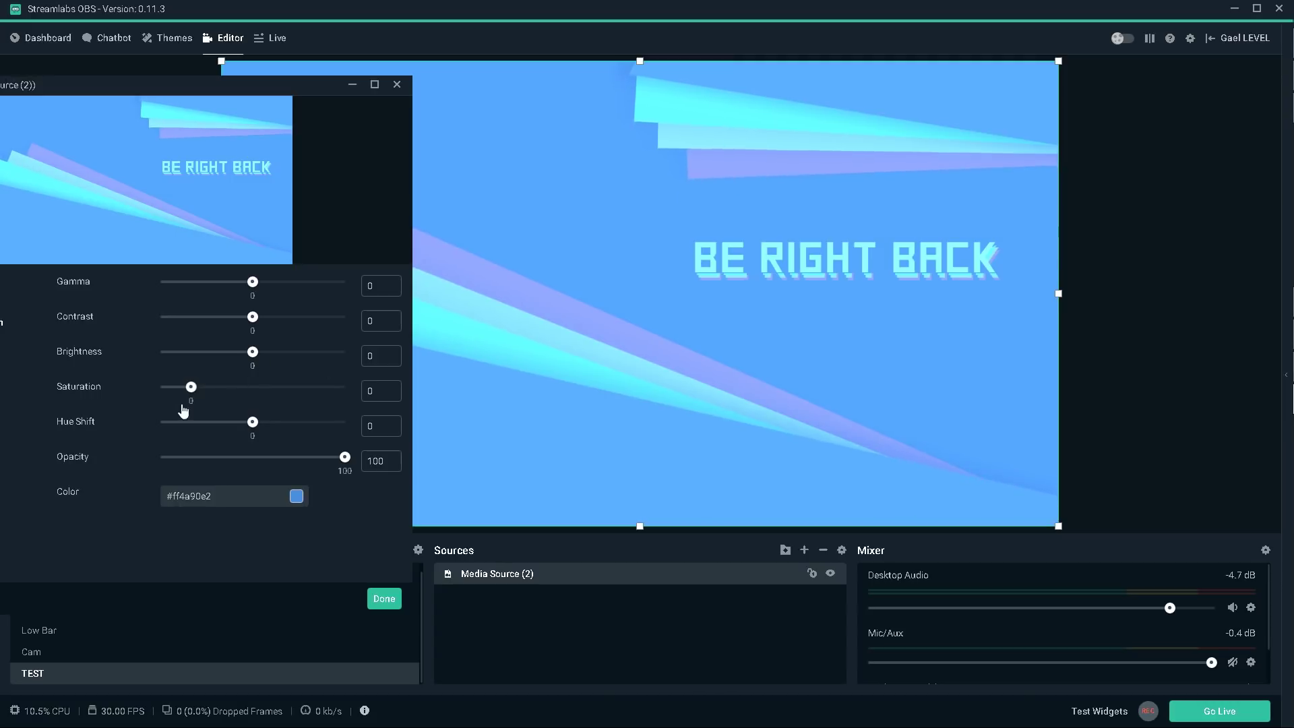
- Darken the video: brightness -0.22, contrast 0.74, gamma lowered to about -2.44
drag(176, 393, 152, 390)
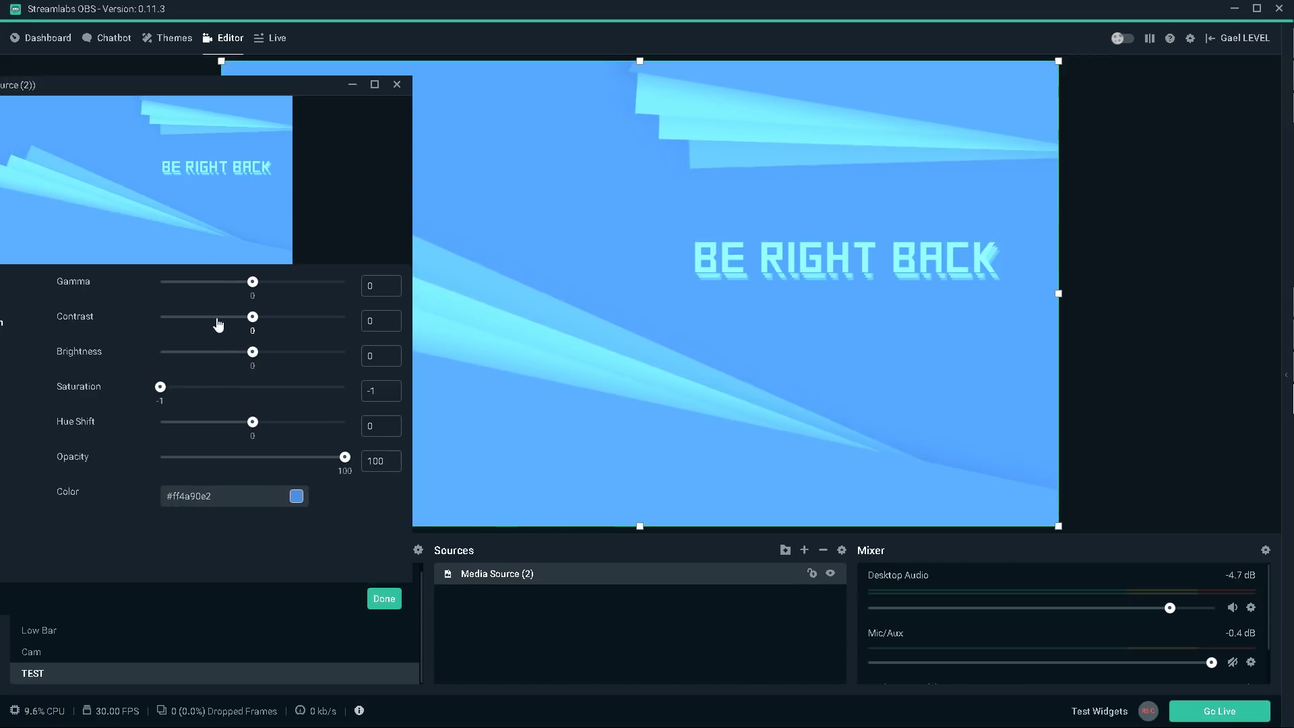
drag(252, 316, 273, 317)
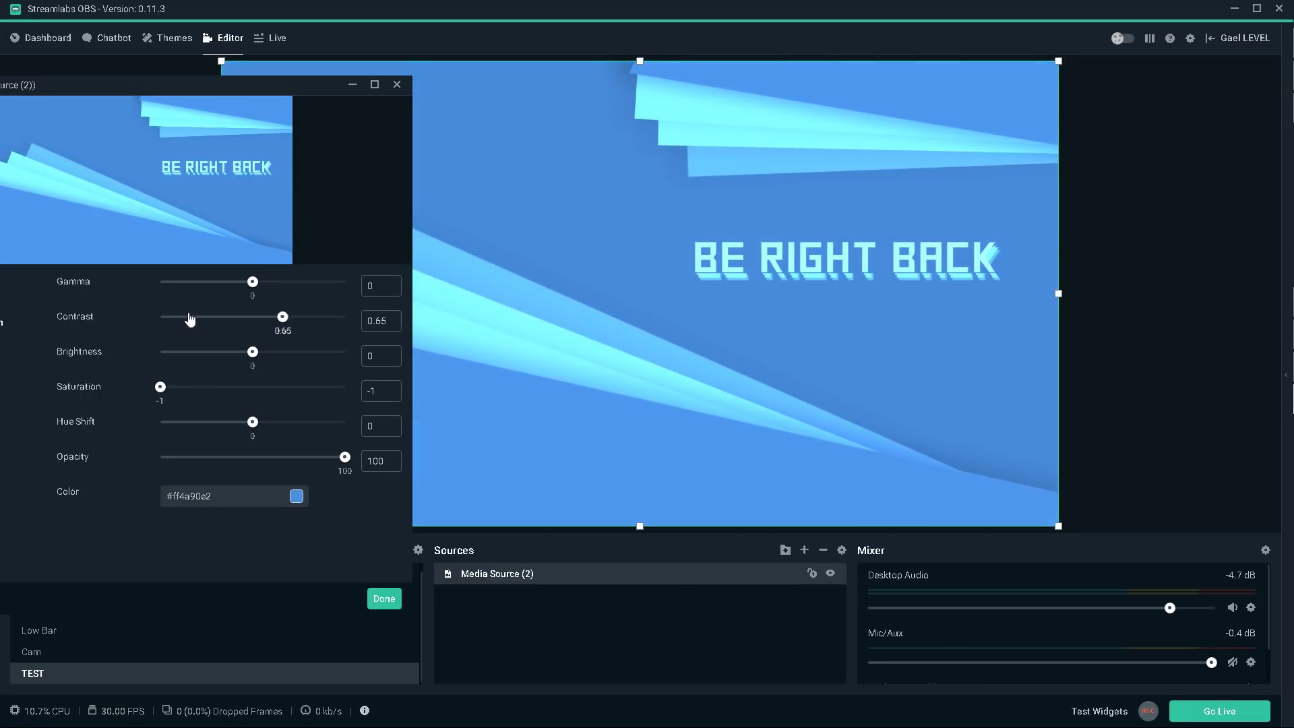
drag(253, 286, 210, 291)
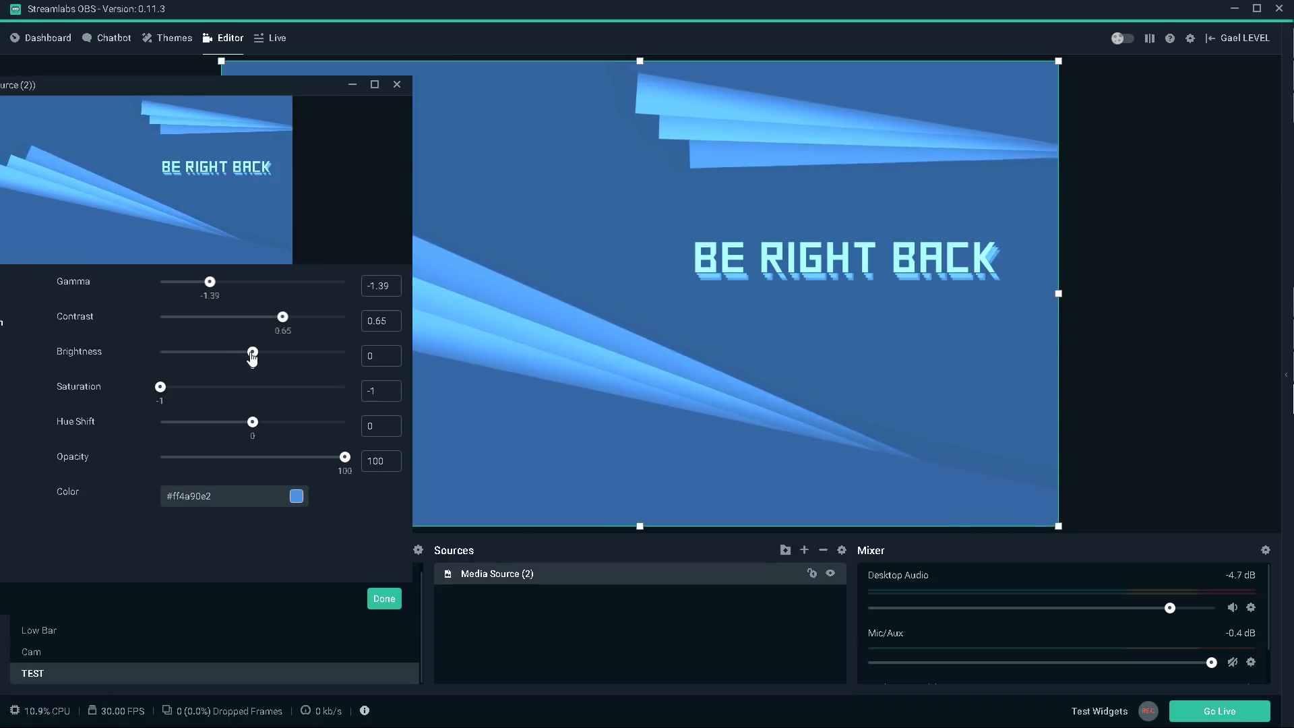
drag(250, 356, 233, 359)
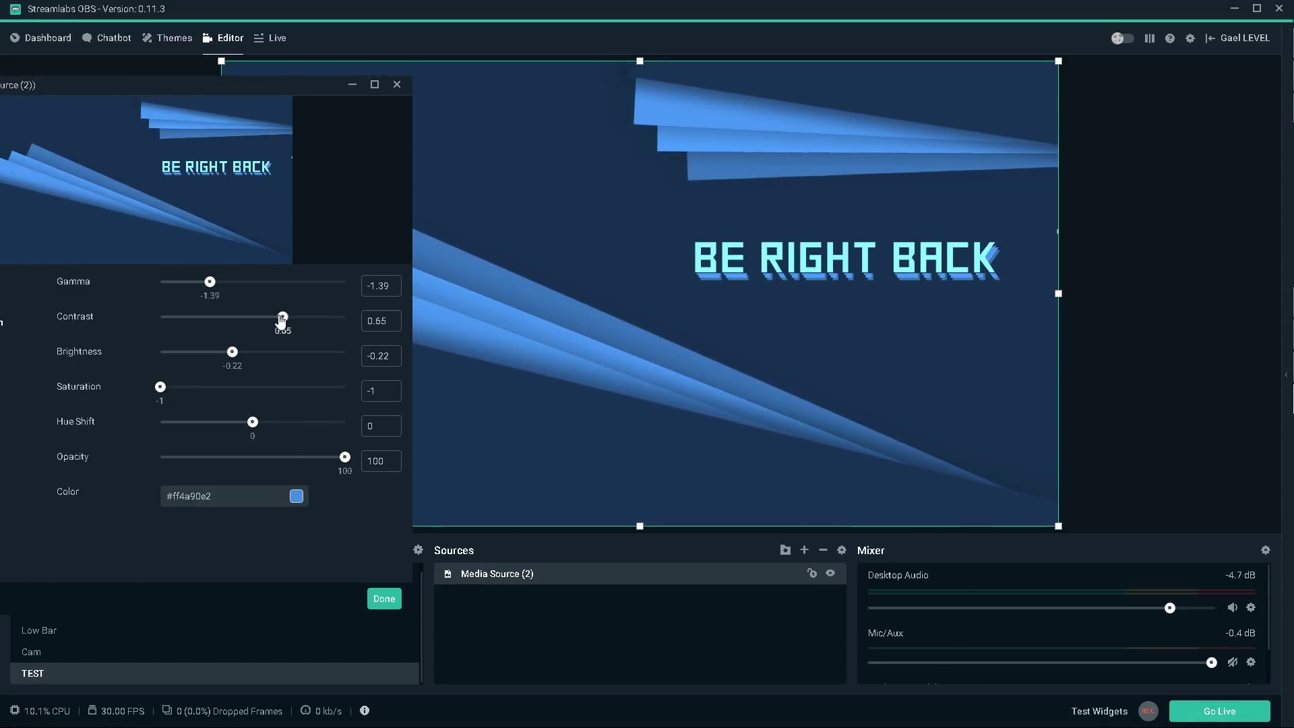
drag(282, 317, 287, 318)
drag(210, 282, 184, 282)
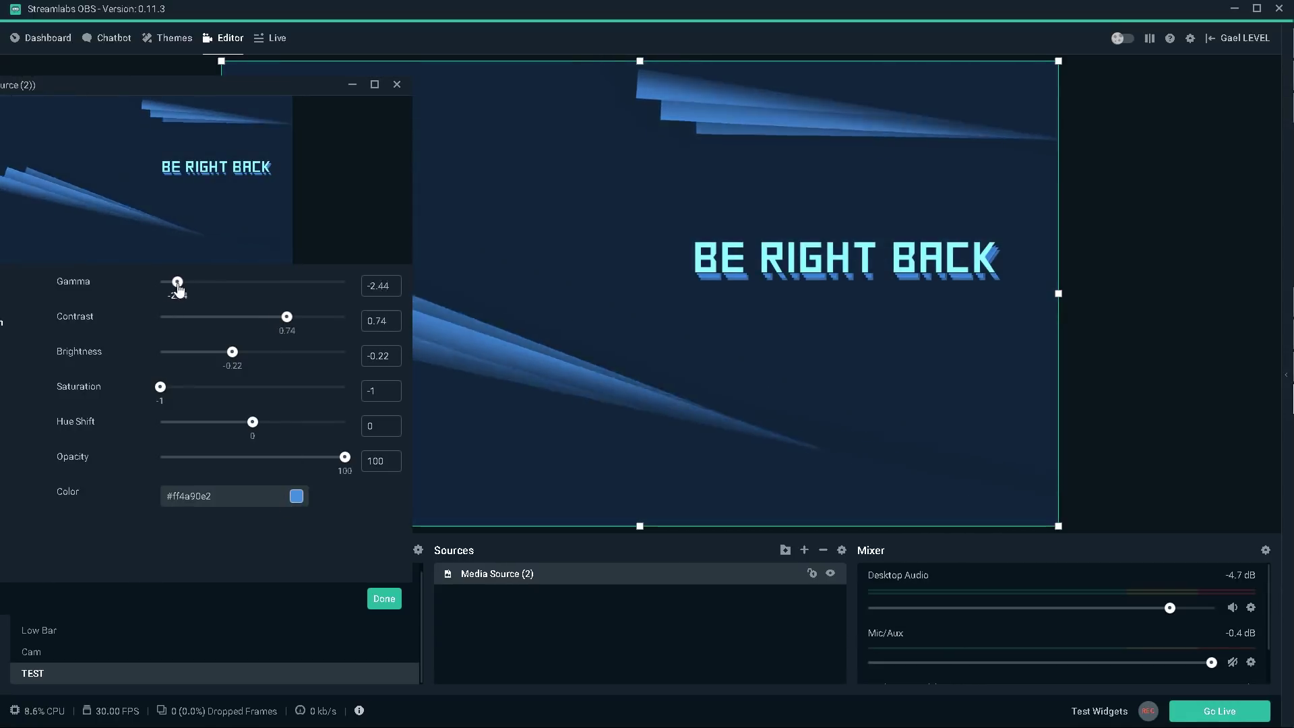
click(296, 496)
scroll(359, 515, down, 3)
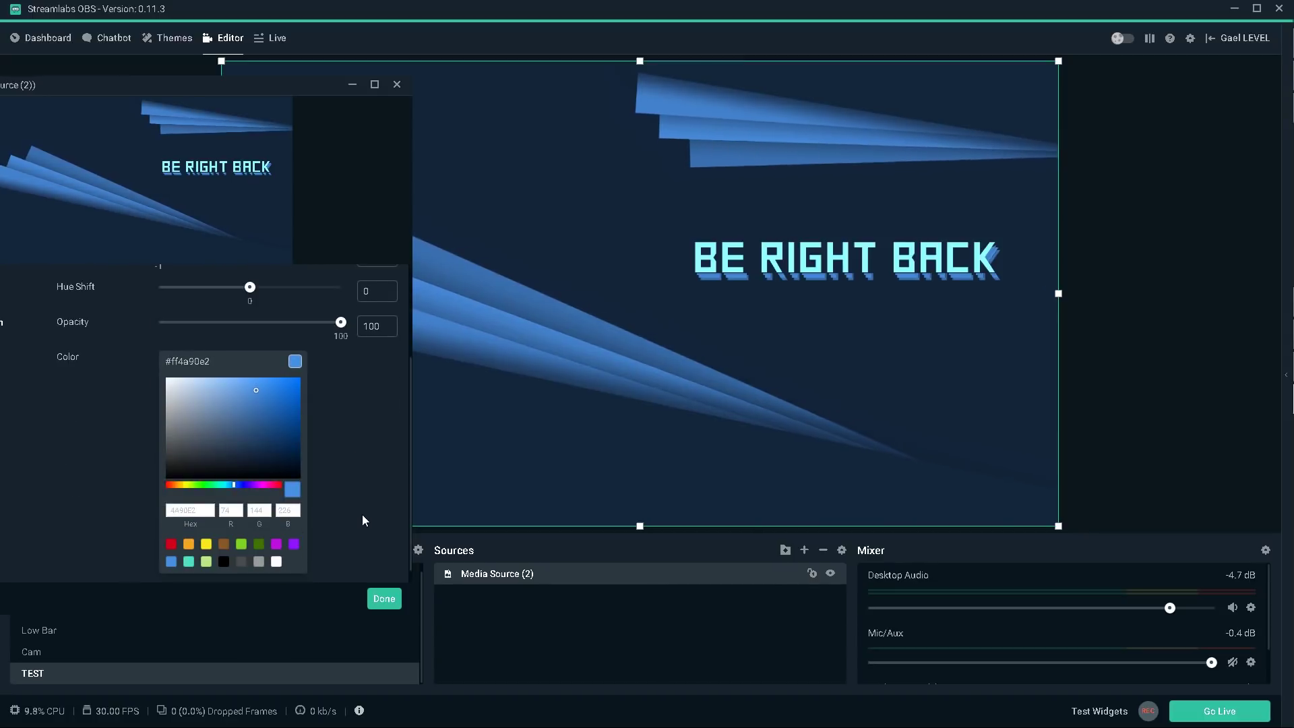
- Pick a deeper blue tint in the colour chooser for the Be Right Back video
click(284, 388)
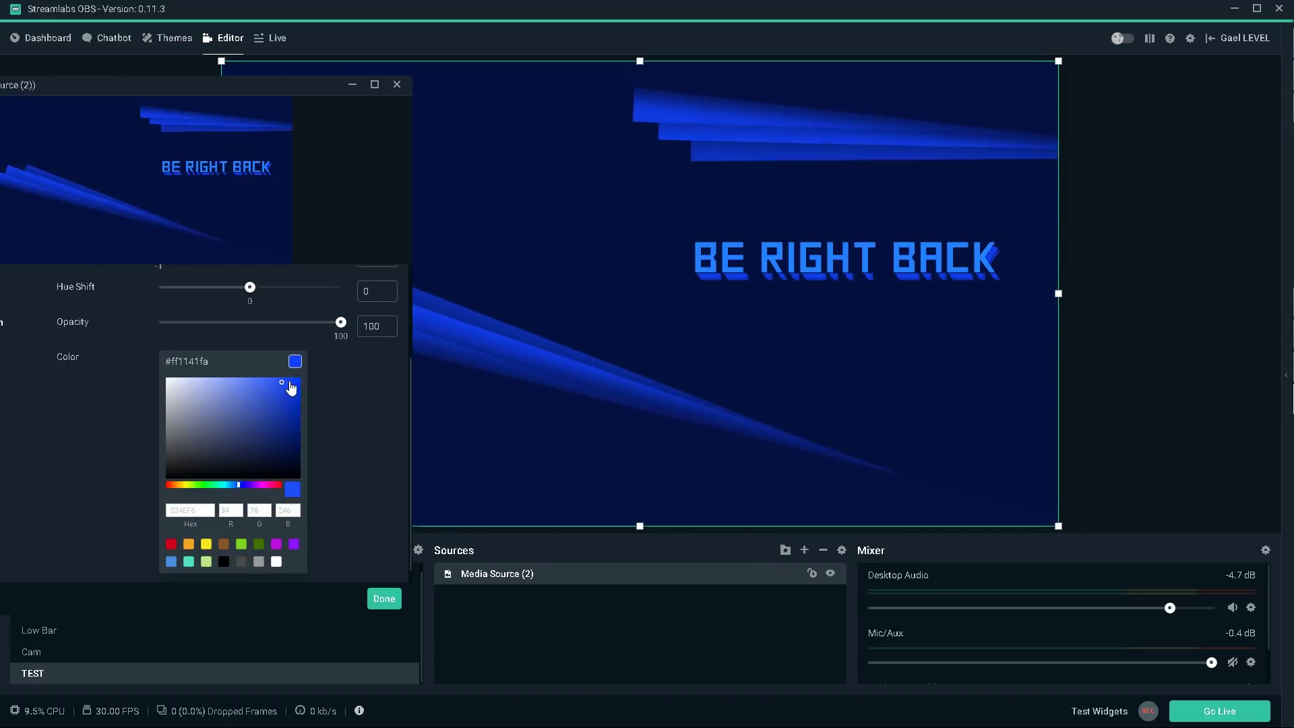
drag(285, 387, 282, 389)
click(130, 471)
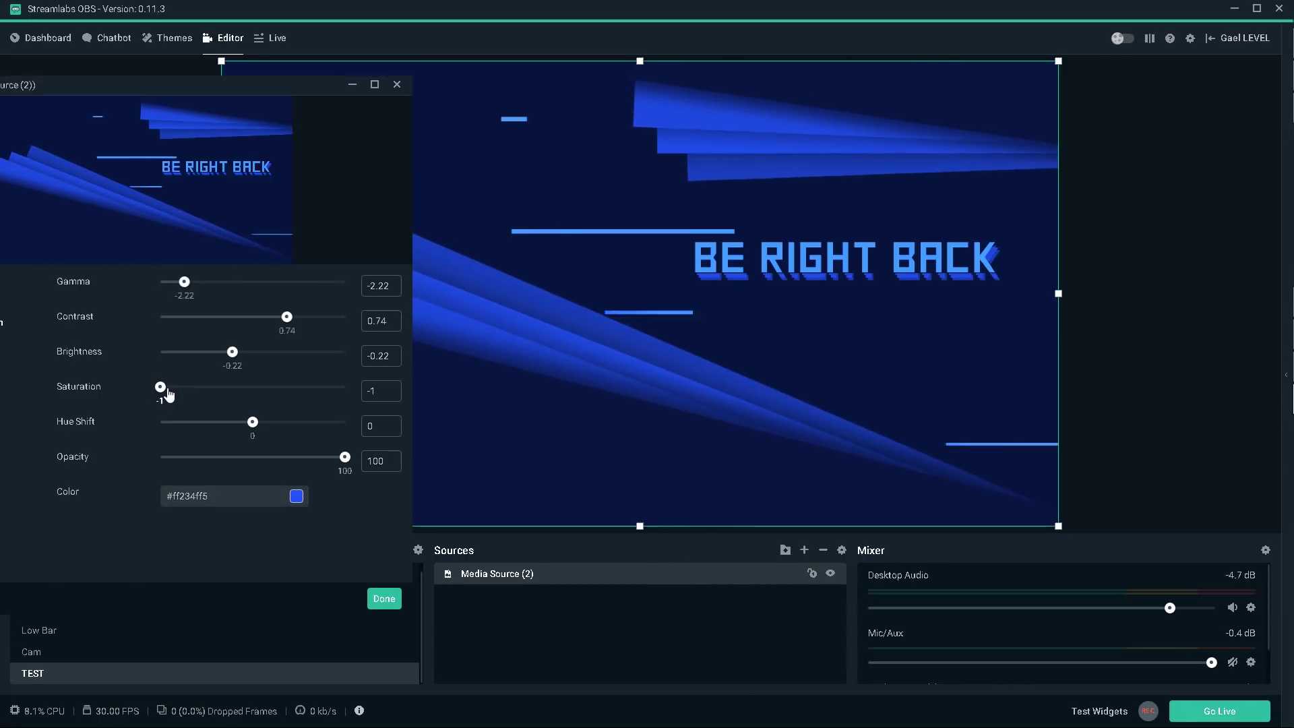
- Set Contrast 1, Brightness -0.31 and Gamma -0.34, then close the filter settings
mouse_move(160, 388)
mouse_down()
mouse_move(178, 390)
mouse_move(146, 393)
mouse_up()
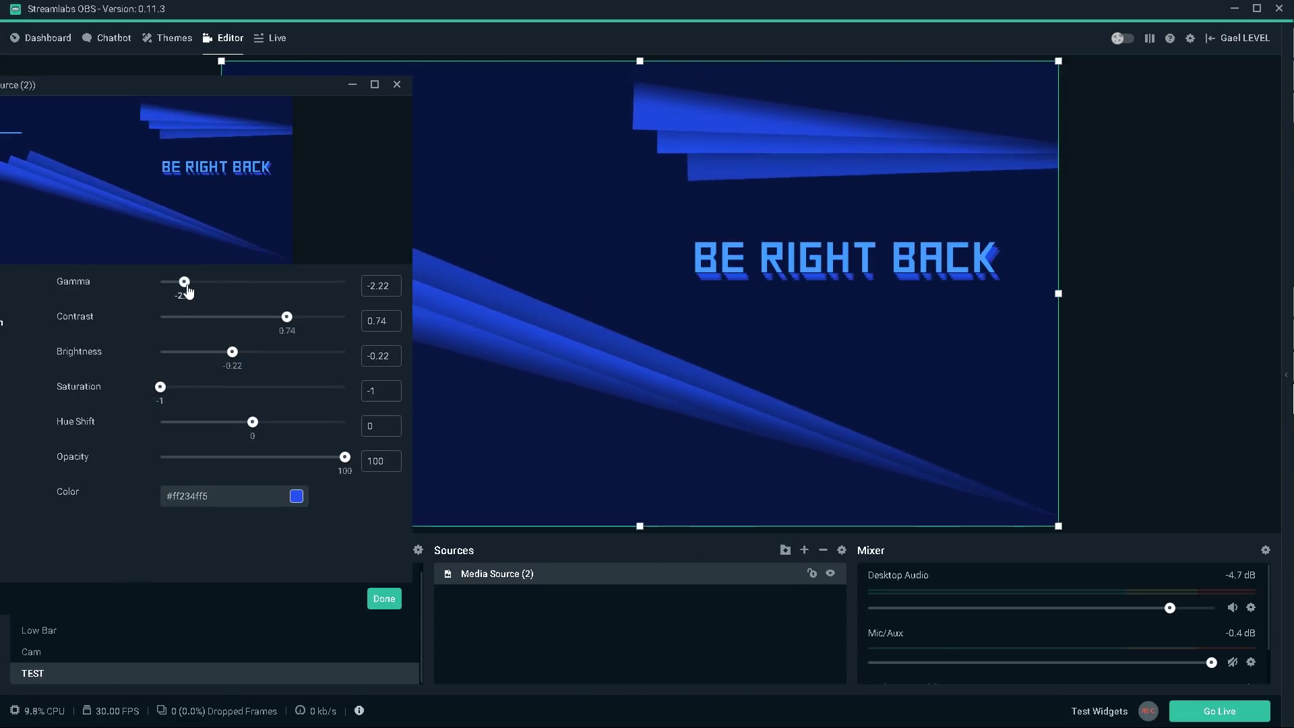
drag(184, 293, 180, 293)
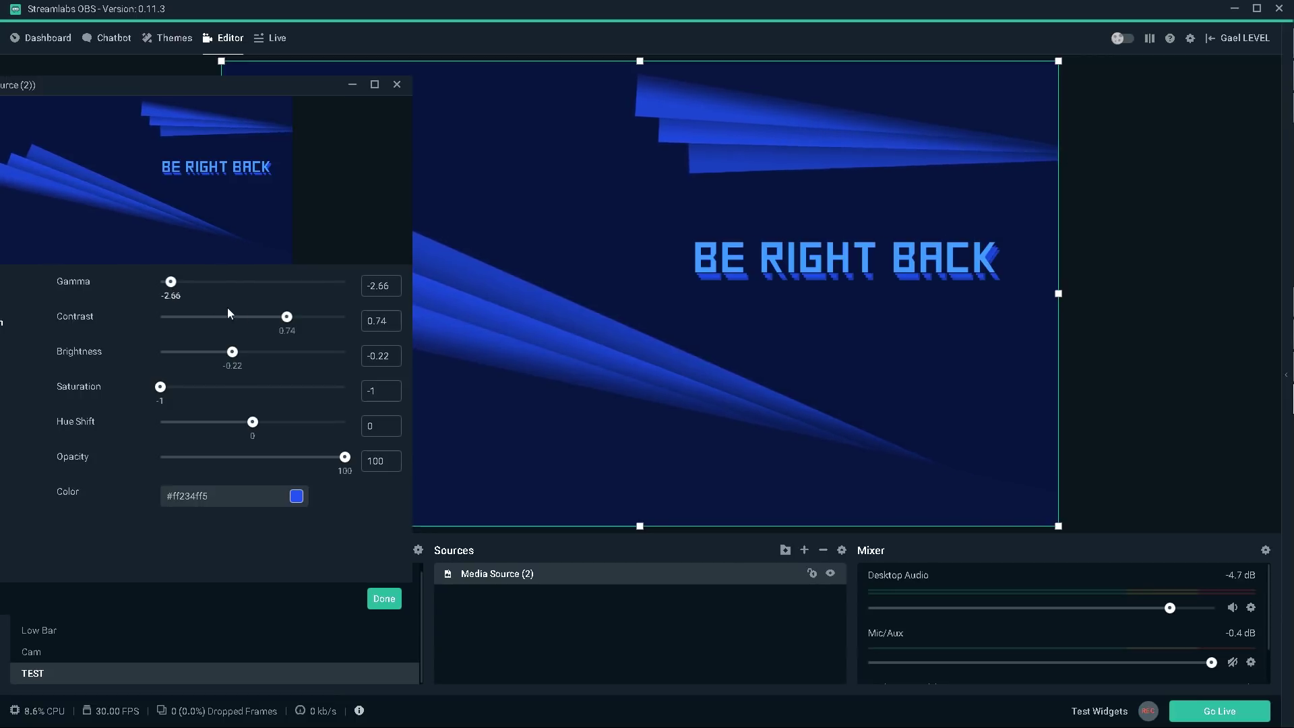
drag(299, 322, 300, 323)
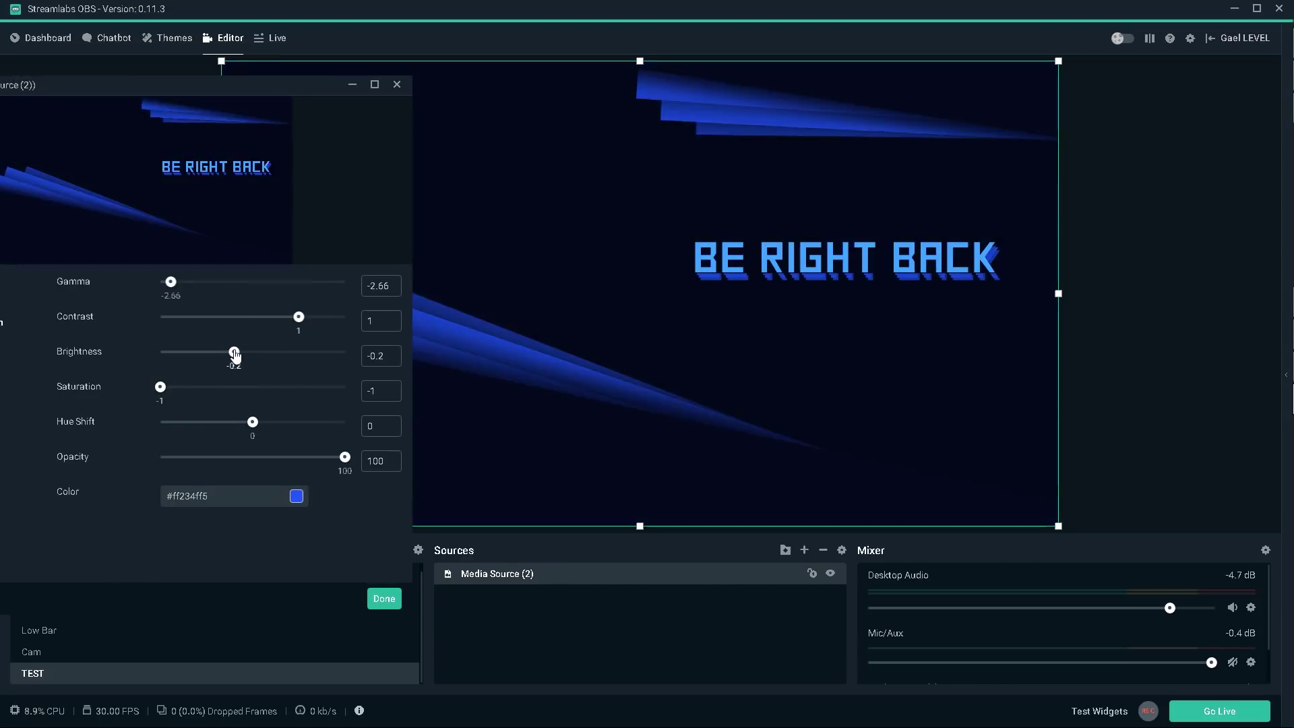
drag(233, 352, 225, 354)
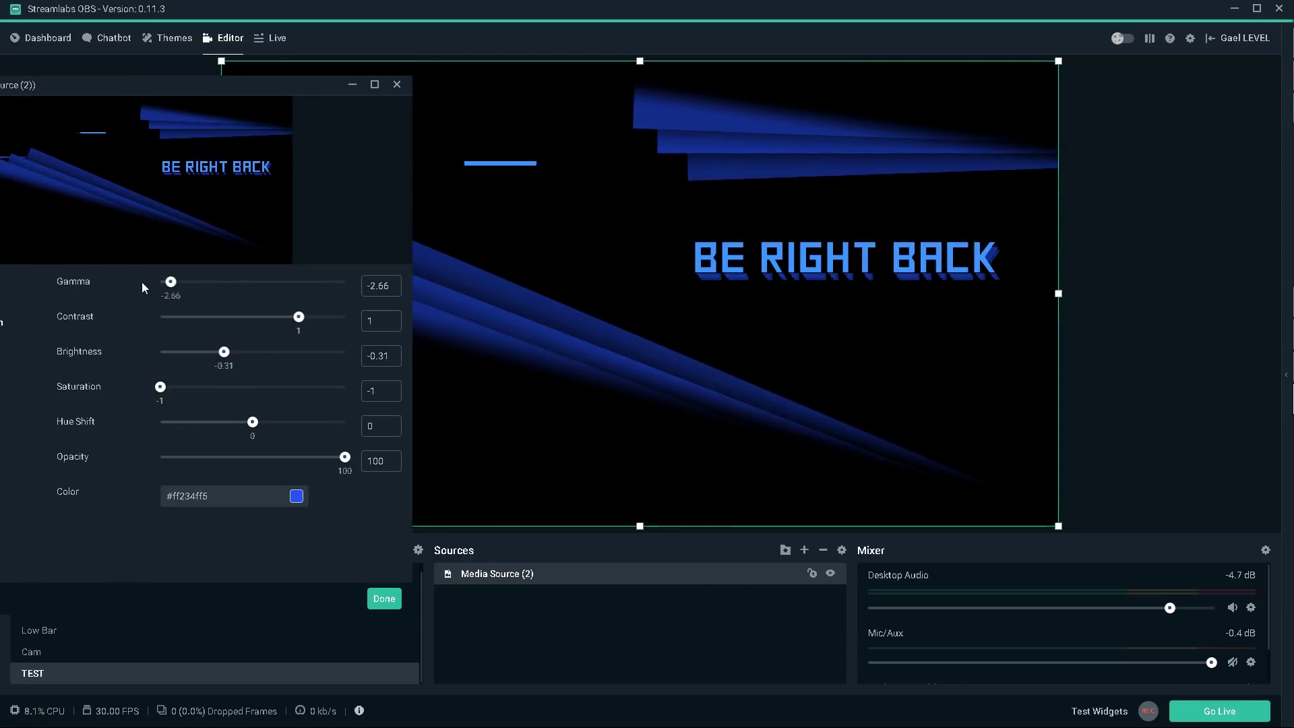
drag(173, 283, 243, 285)
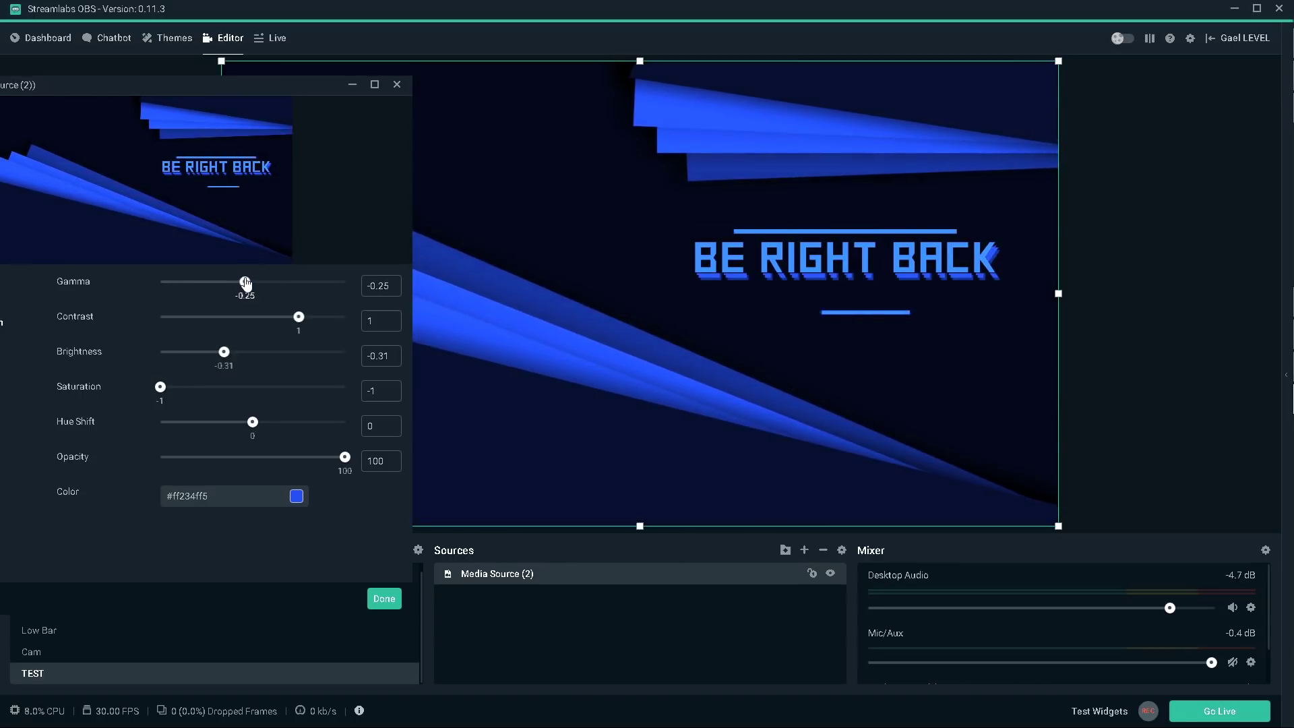
click(296, 496)
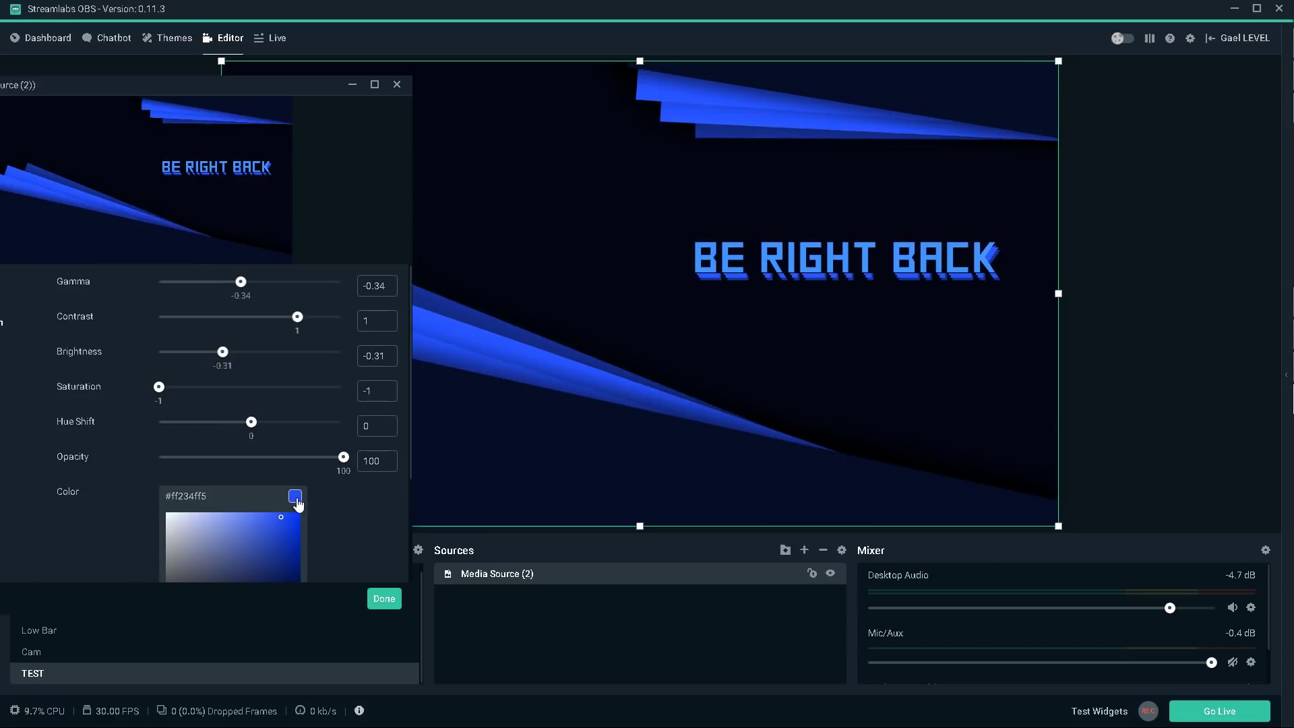
click(384, 598)
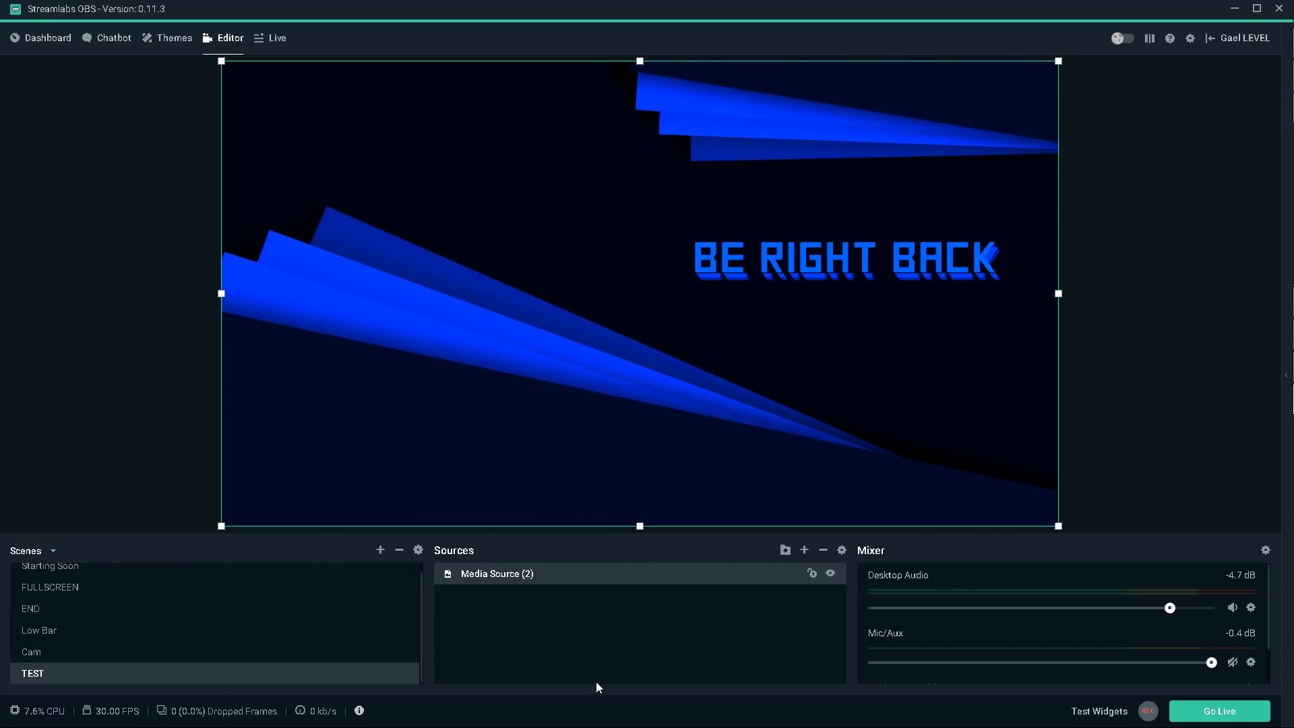
- Open the actions menu for Media Source (2)
right_click(559, 578)
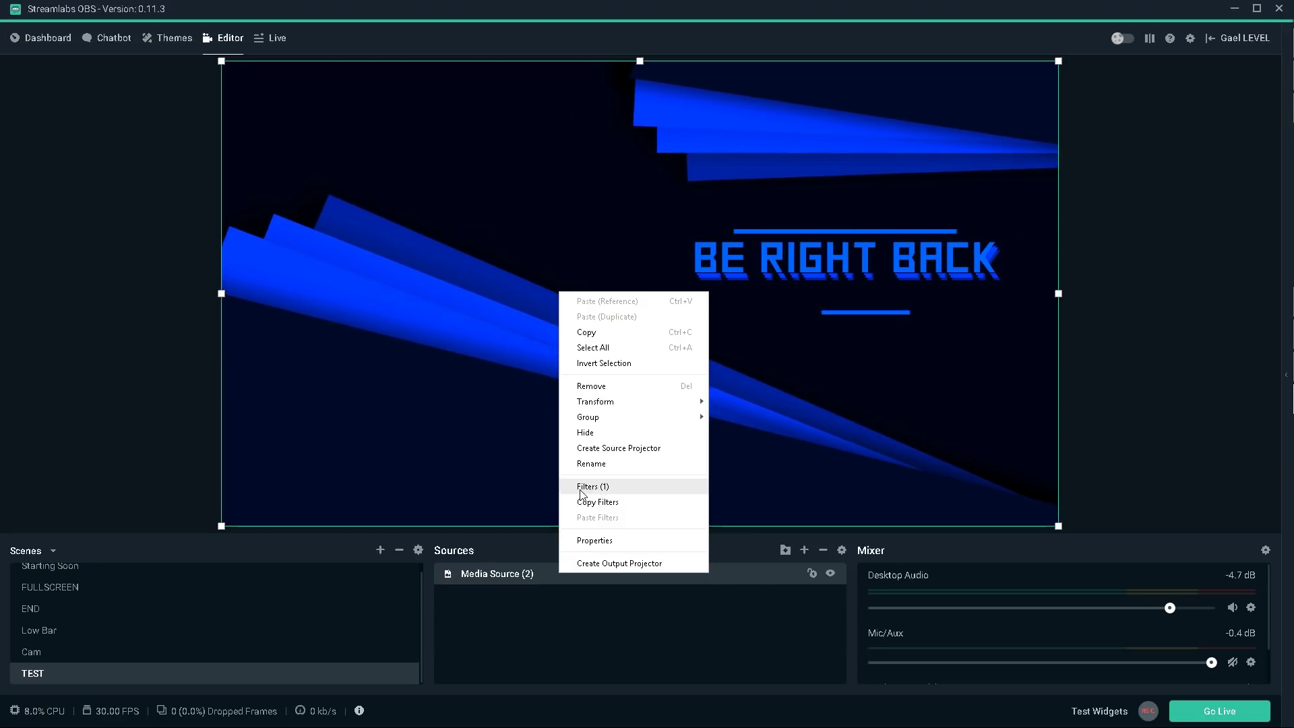
click(823, 550)
click(678, 370)
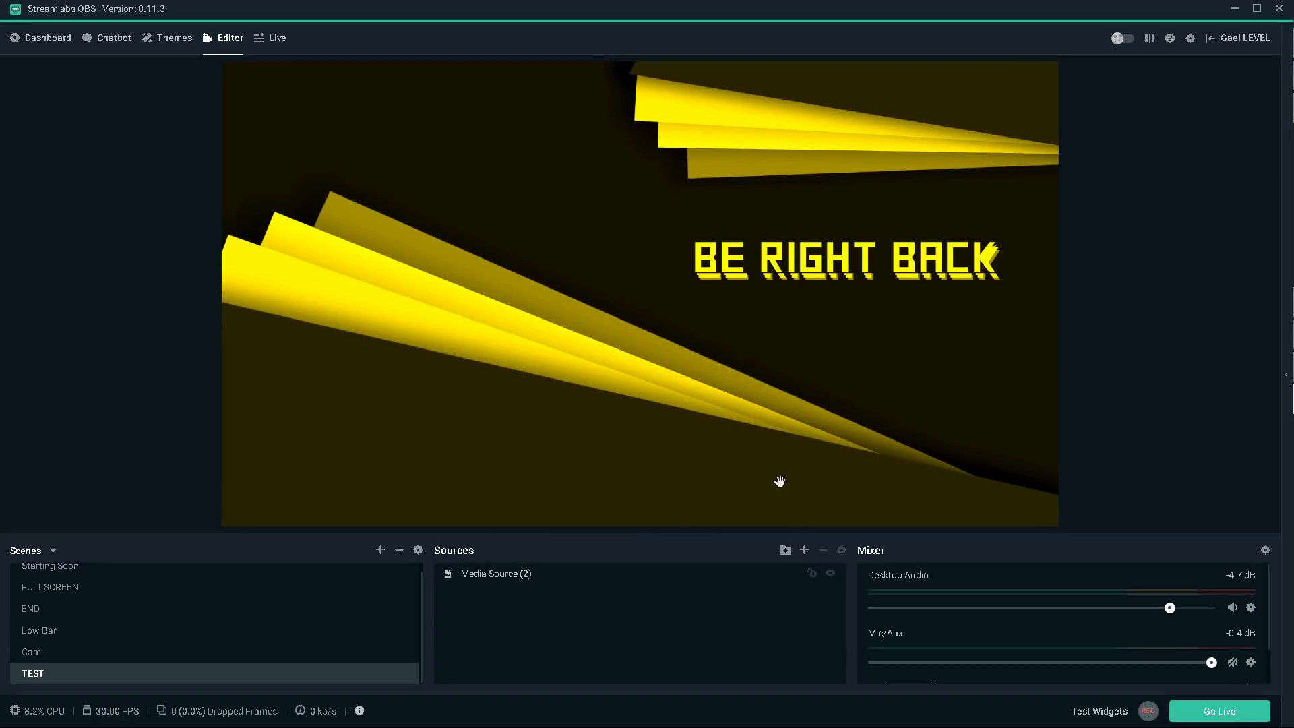
- Add a new Media Source loading Be Right Back.mov, then hide it
click(804, 550)
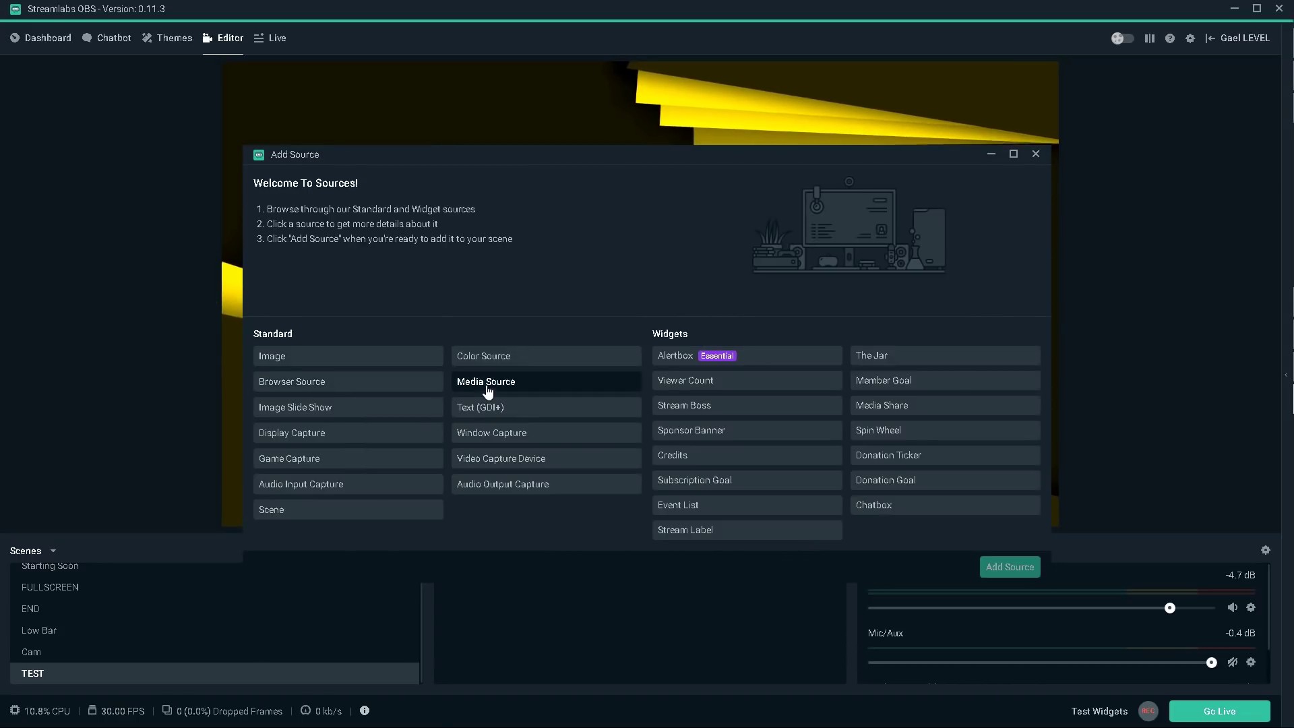
double_click(487, 391)
click(784, 295)
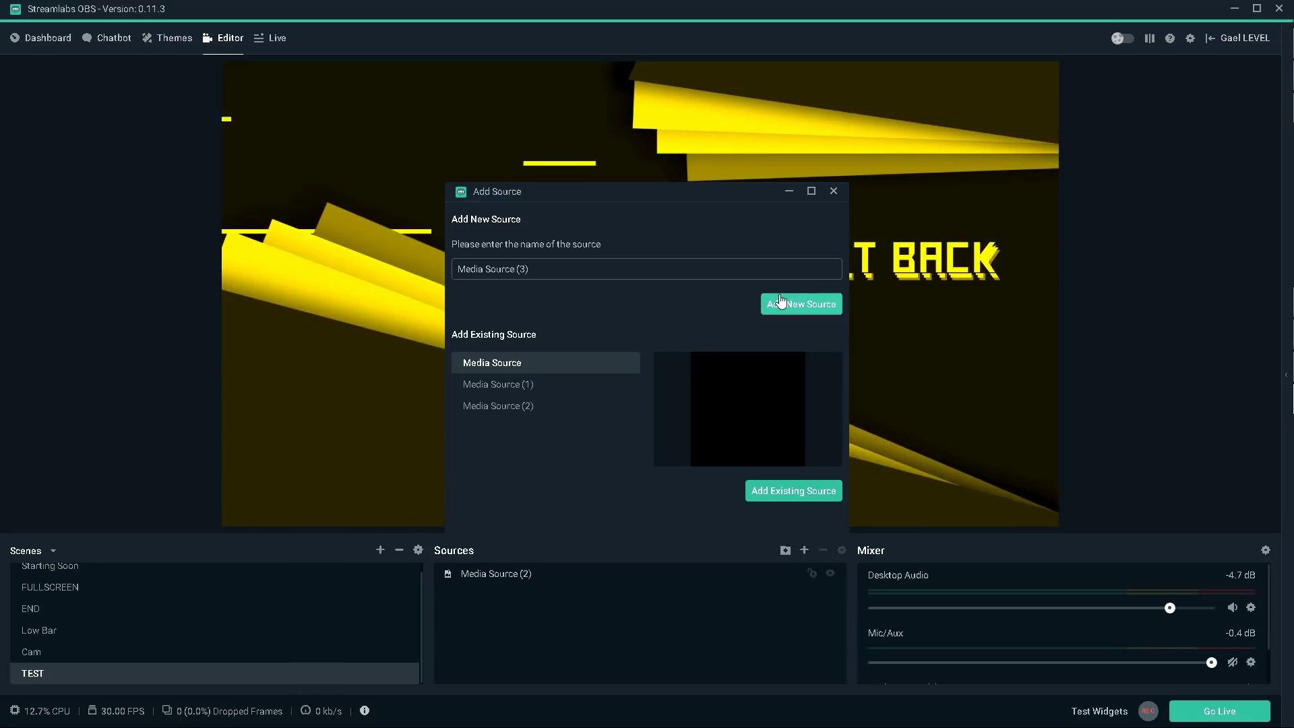
click(801, 306)
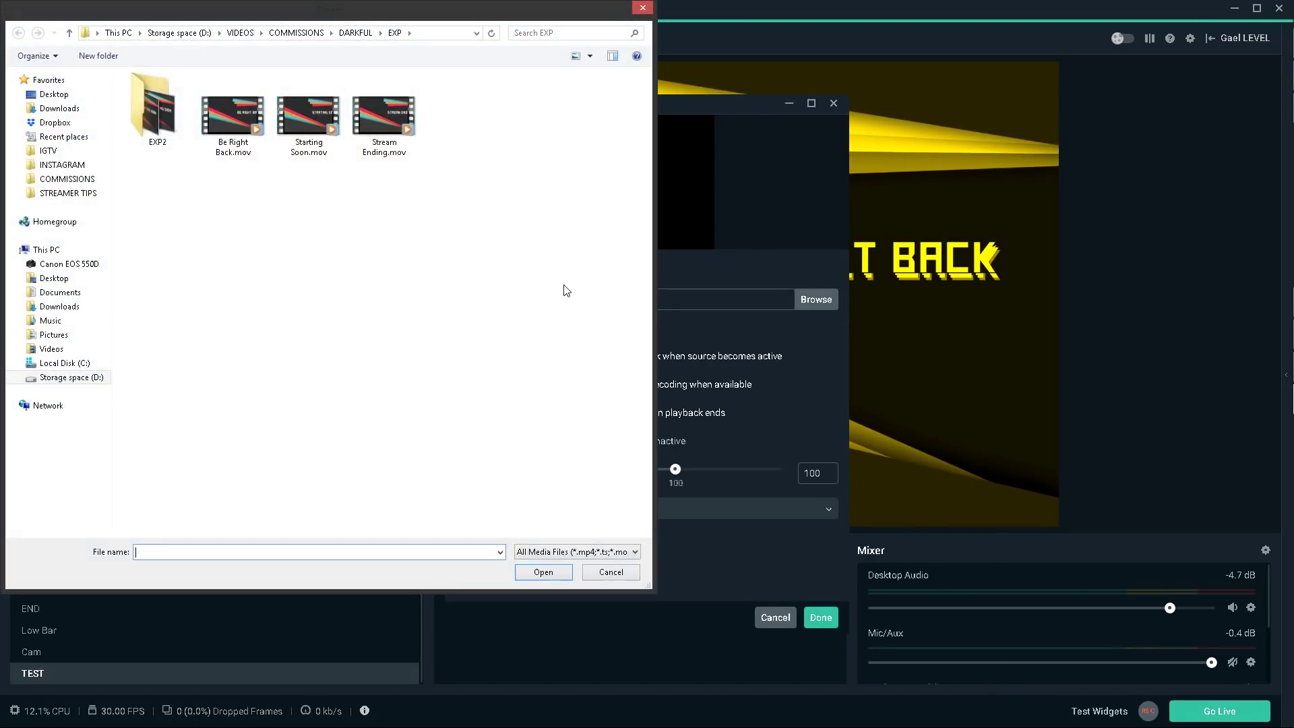
double_click(234, 116)
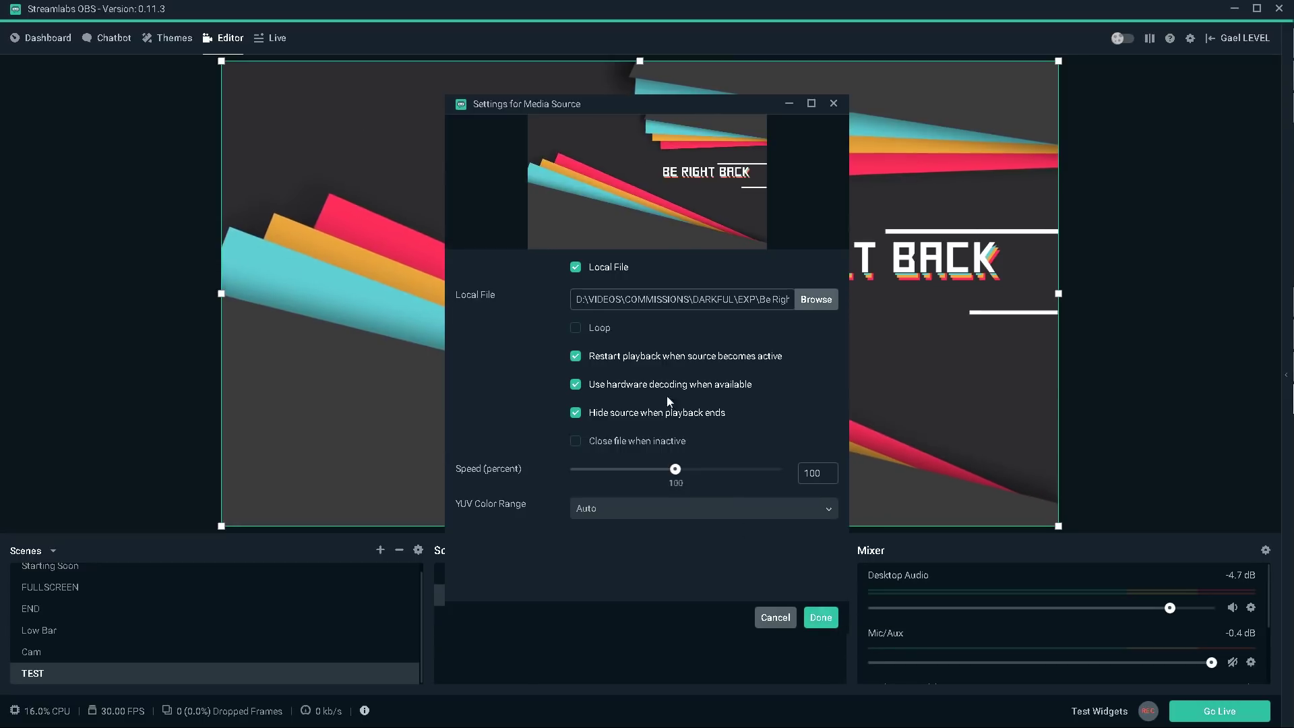
click(821, 617)
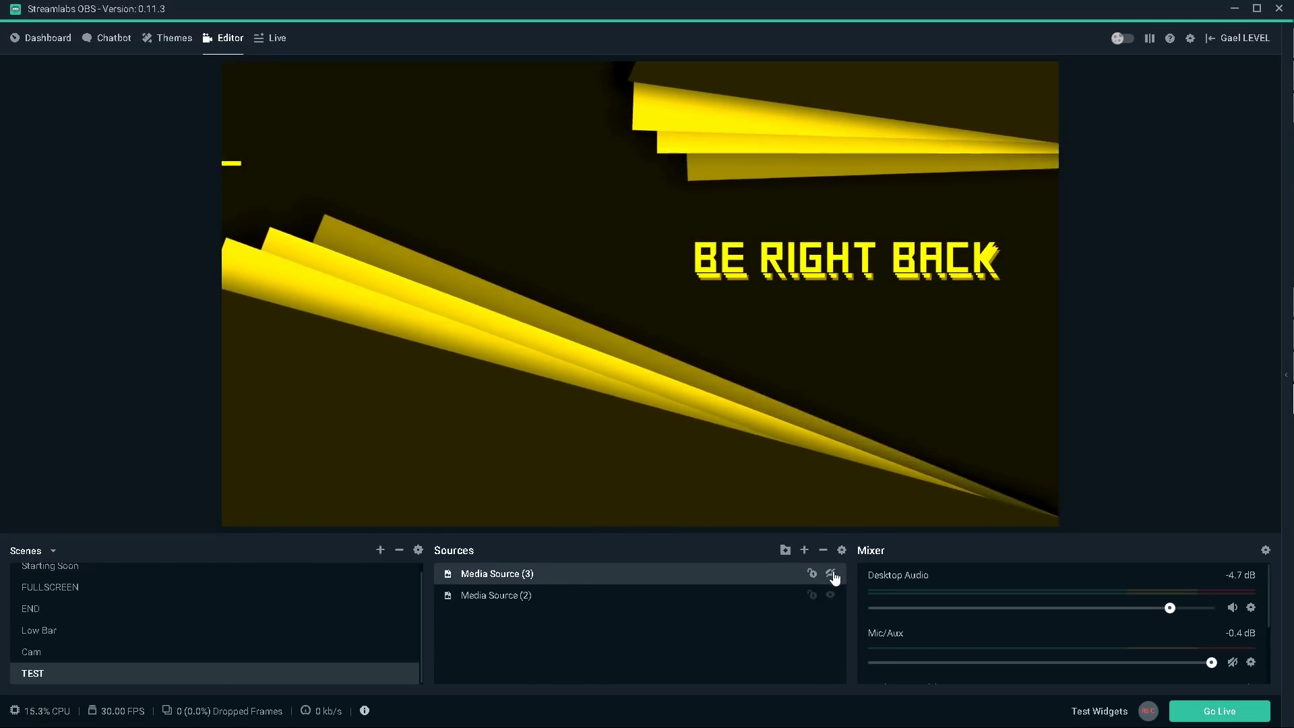
click(831, 575)
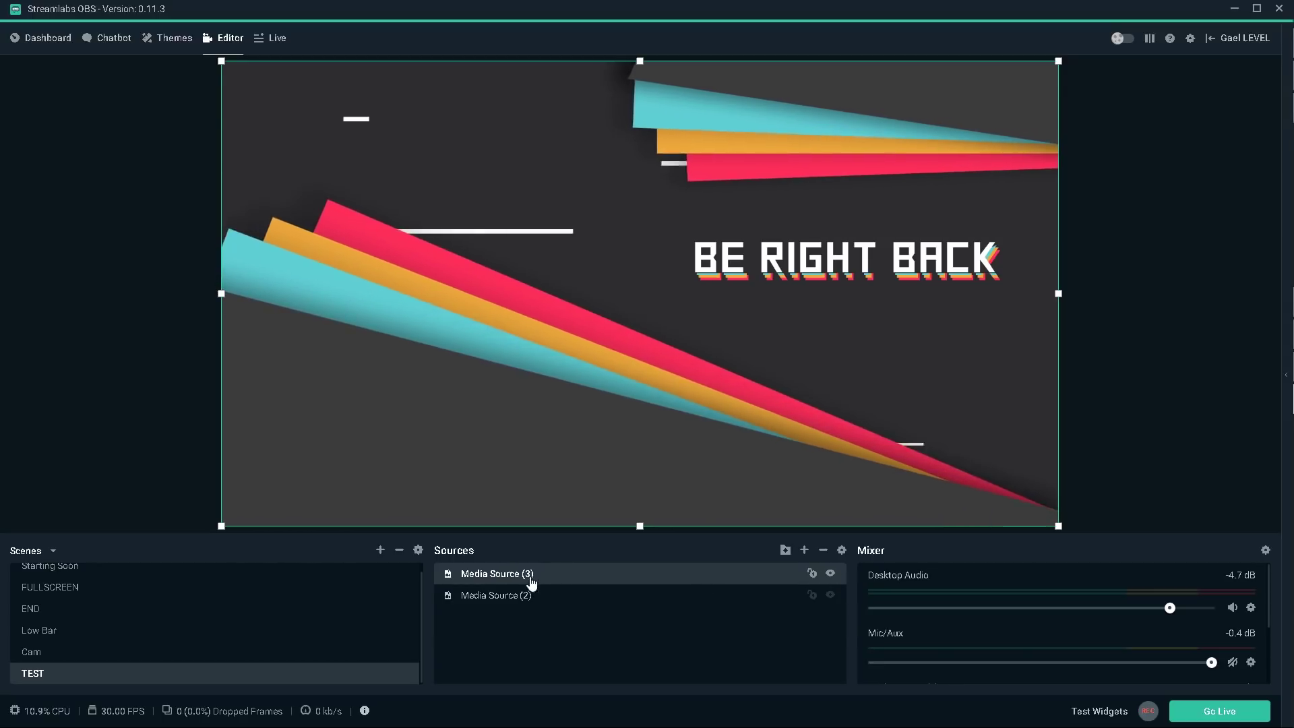
click(831, 582)
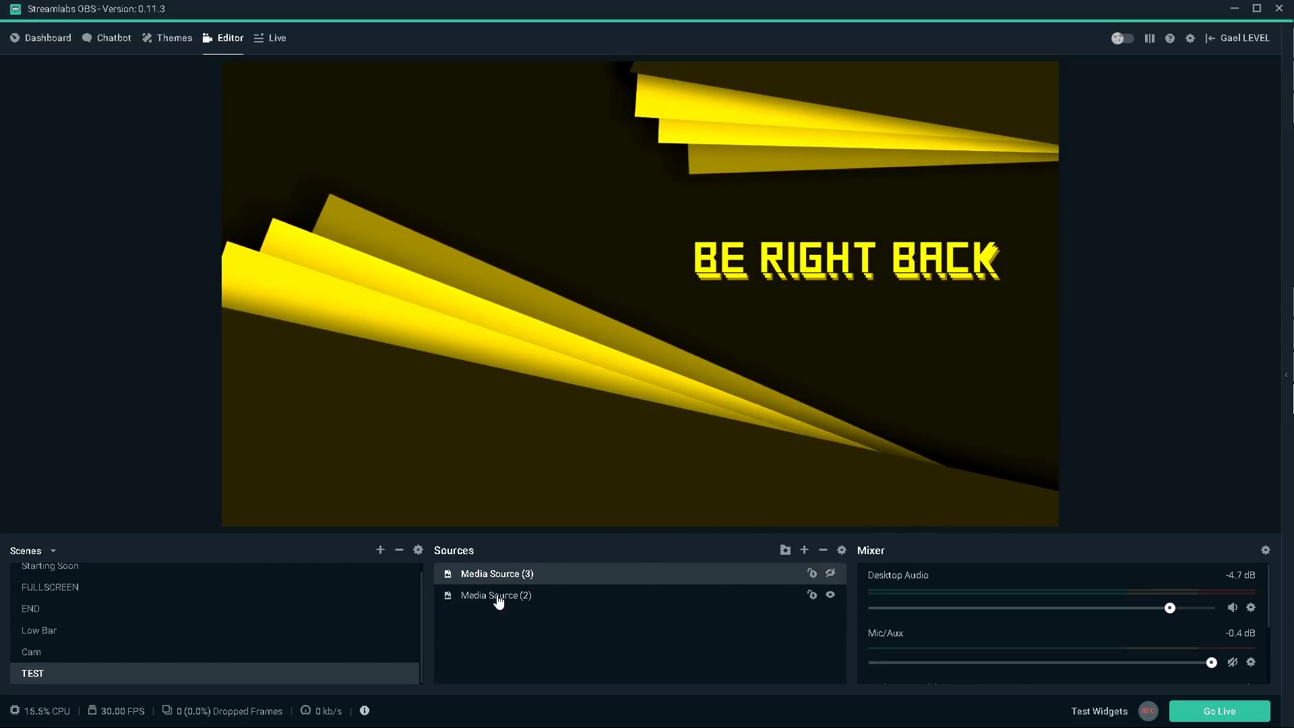
- Copy the yellow colour-correction filters from Media Source (2)
right_click(497, 594)
click(524, 529)
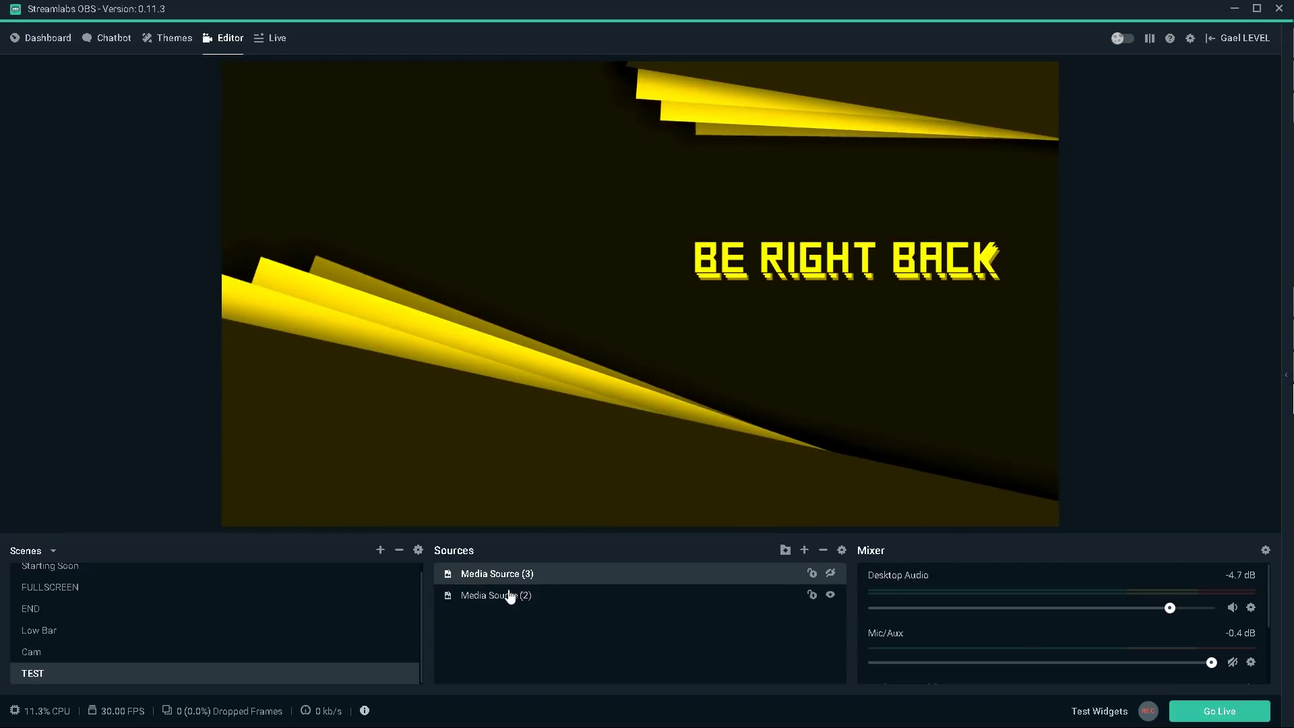
click(497, 596)
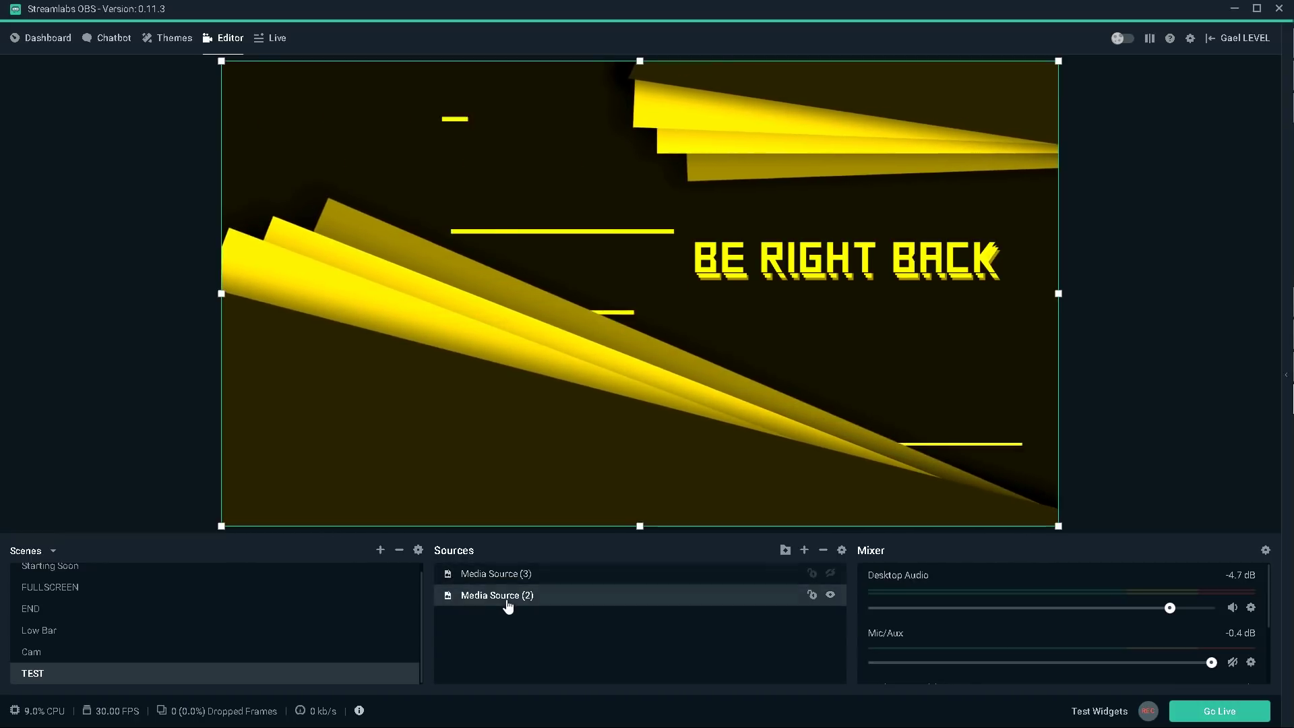
right_click(497, 596)
click(524, 523)
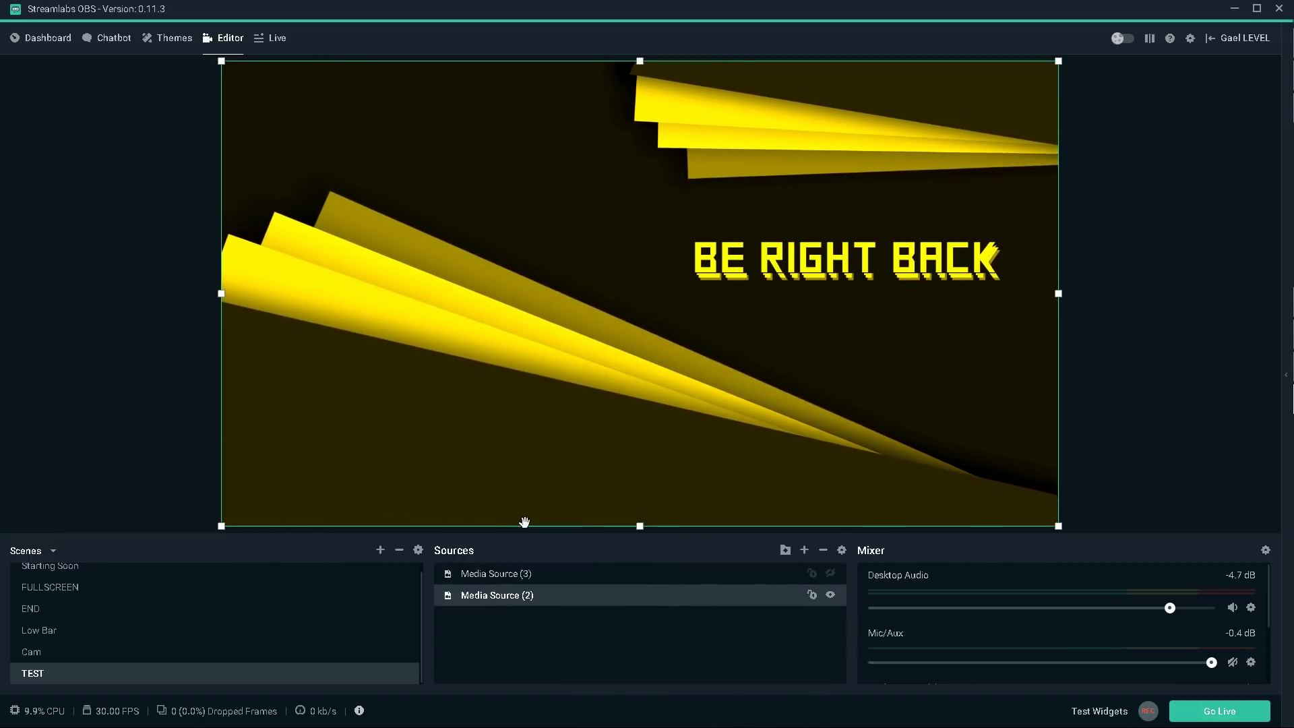
- Paste the filters onto Media Source (3), show it and hide Media Source (2)
click(513, 576)
right_click(514, 576)
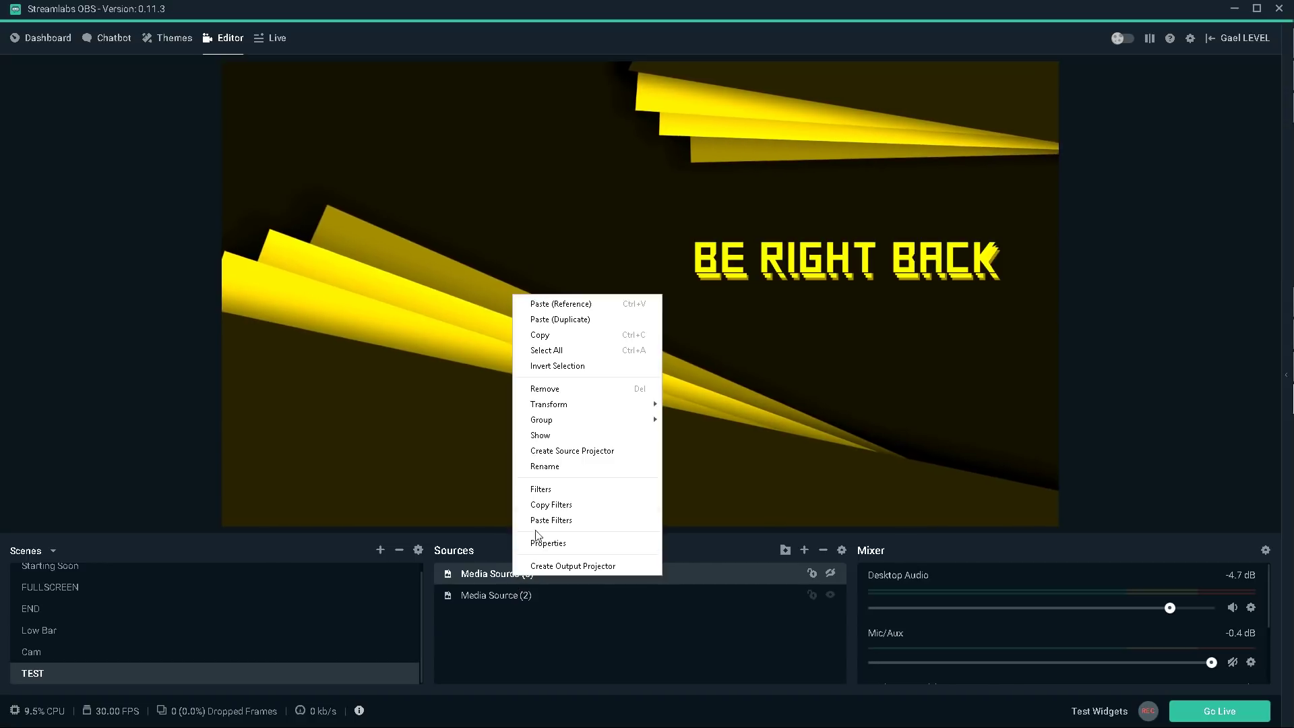
click(533, 521)
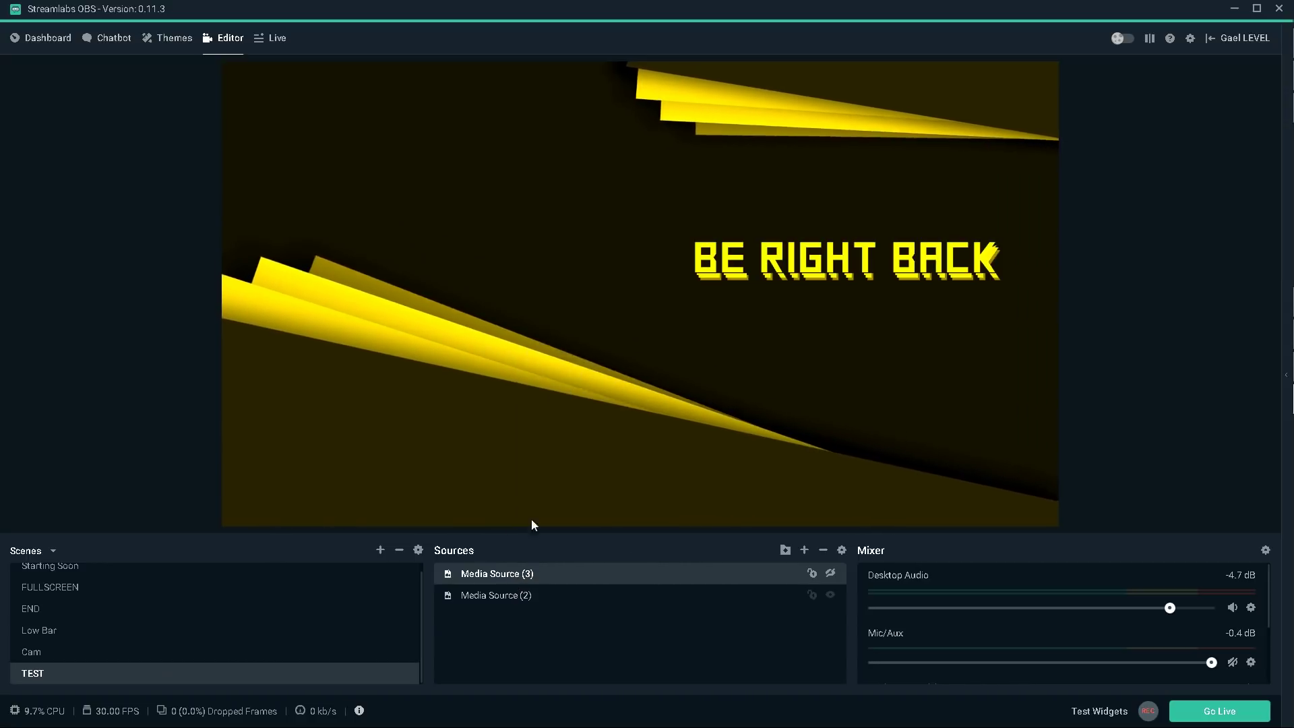
click(831, 574)
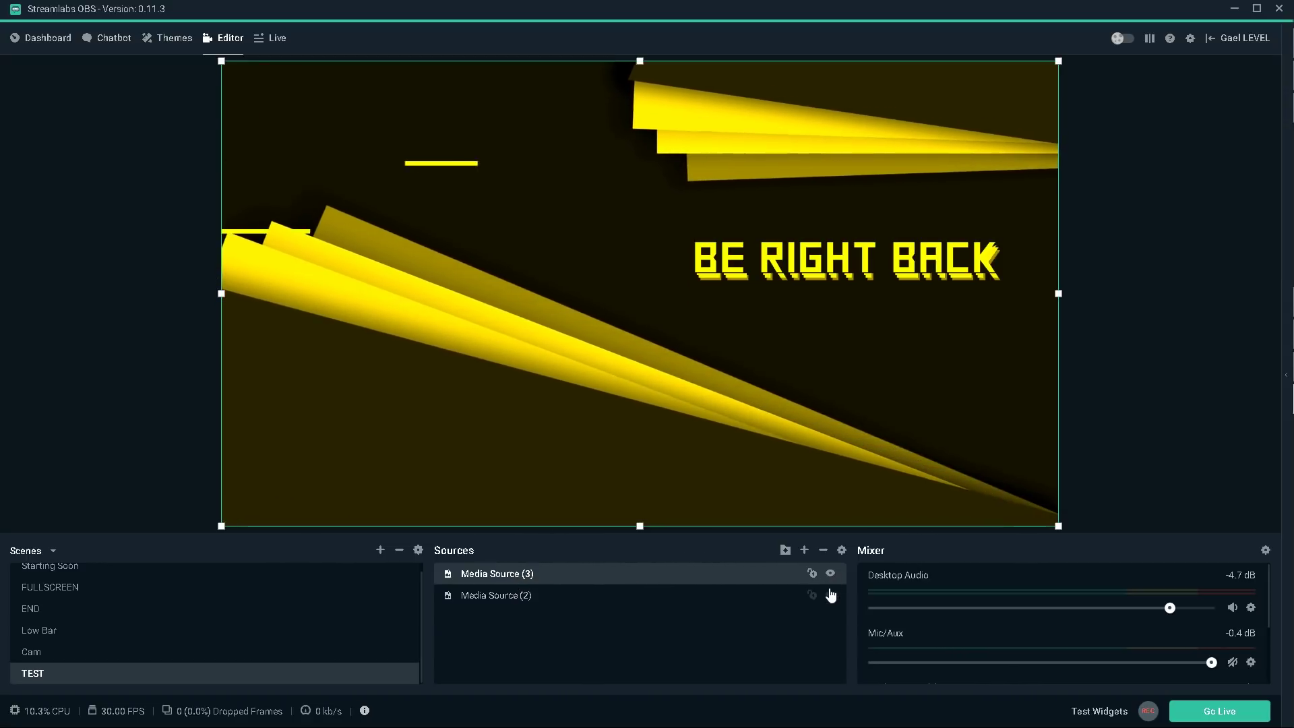
click(831, 596)
click(829, 599)
click(830, 573)
right_click(516, 295)
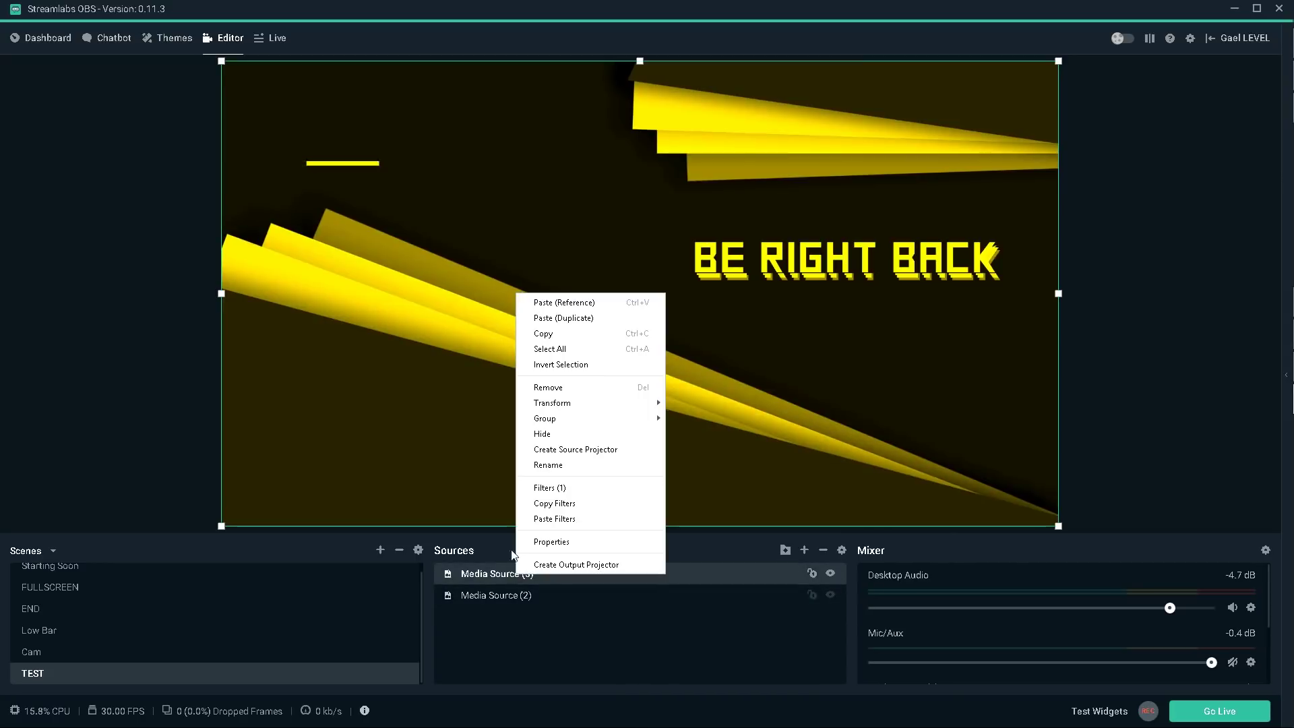
- Change Media Source (3)'s colour-correction tint from yellow to blue (#00B4FF) and confirm
click(545, 489)
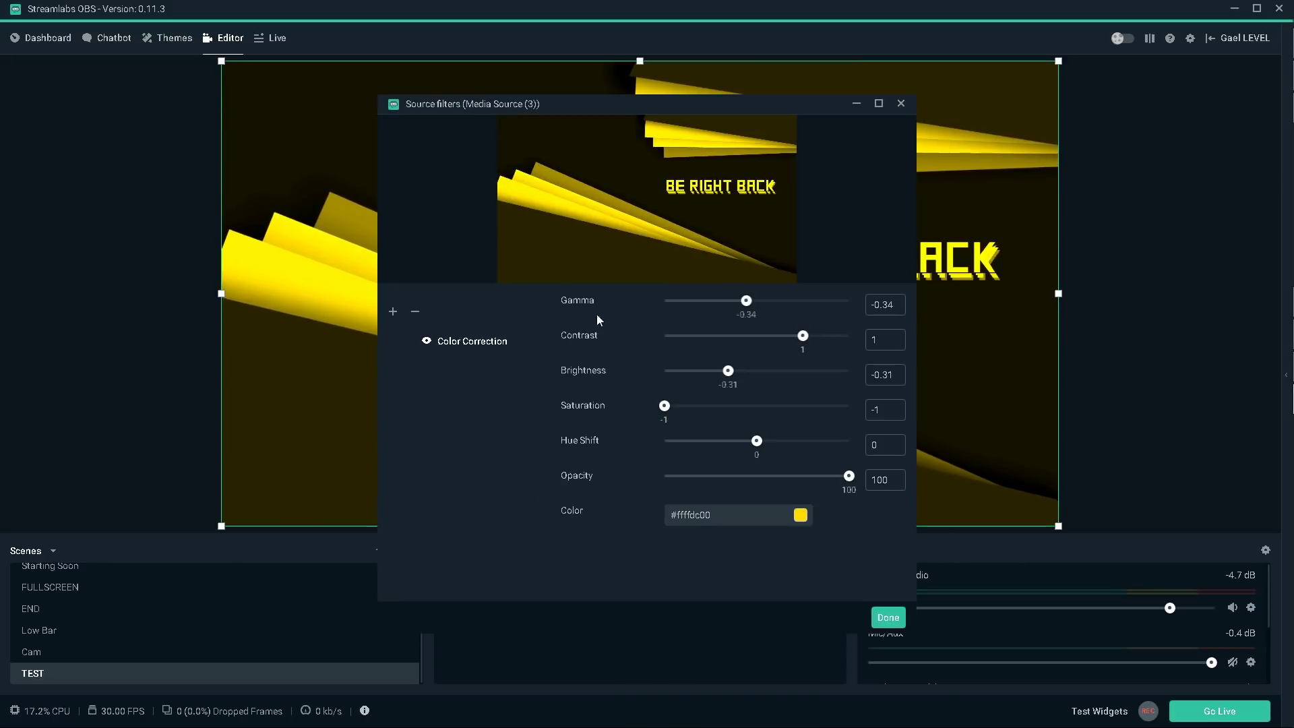
click(793, 519)
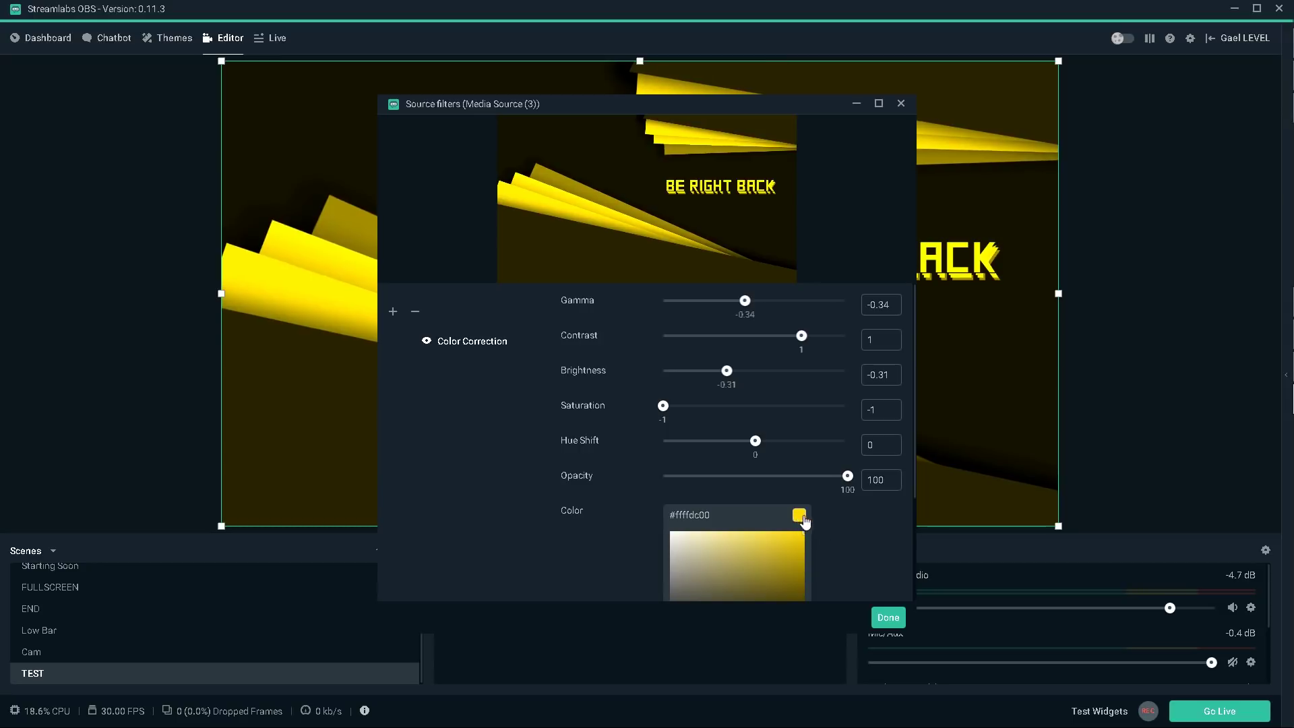
scroll(866, 529, down, 1)
scroll(867, 528, down, 1)
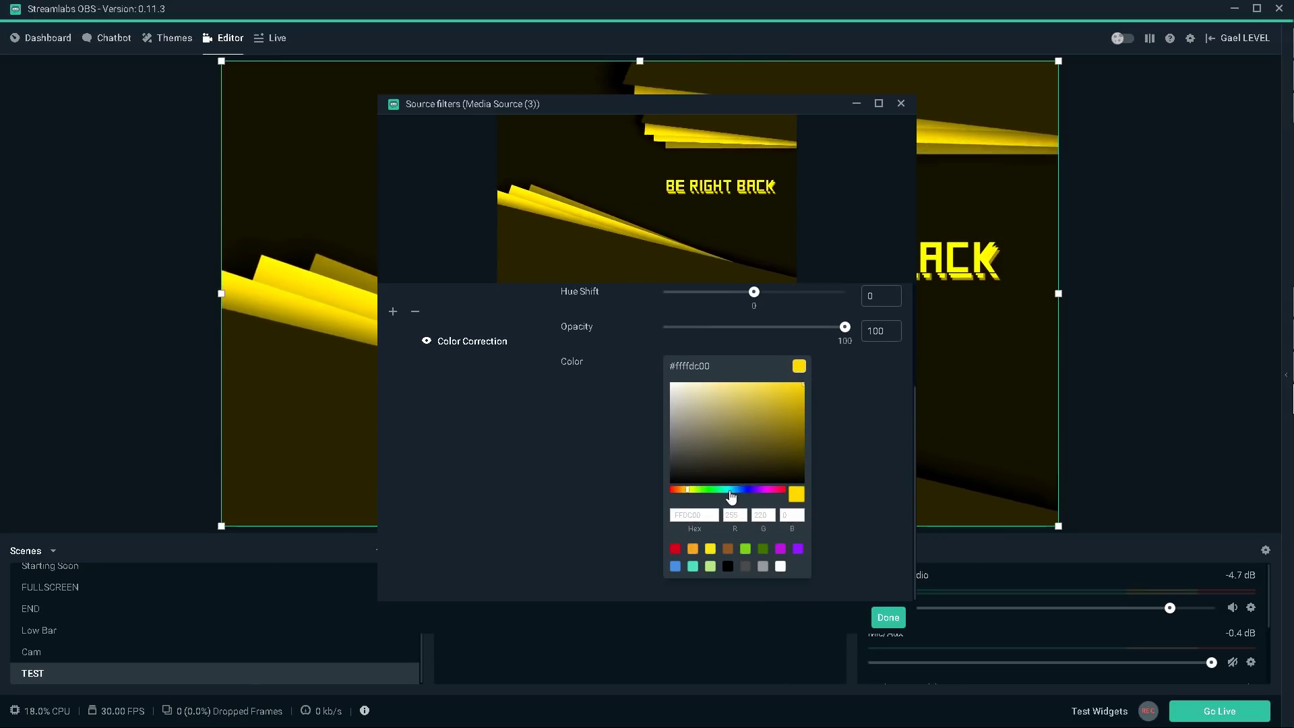
click(734, 490)
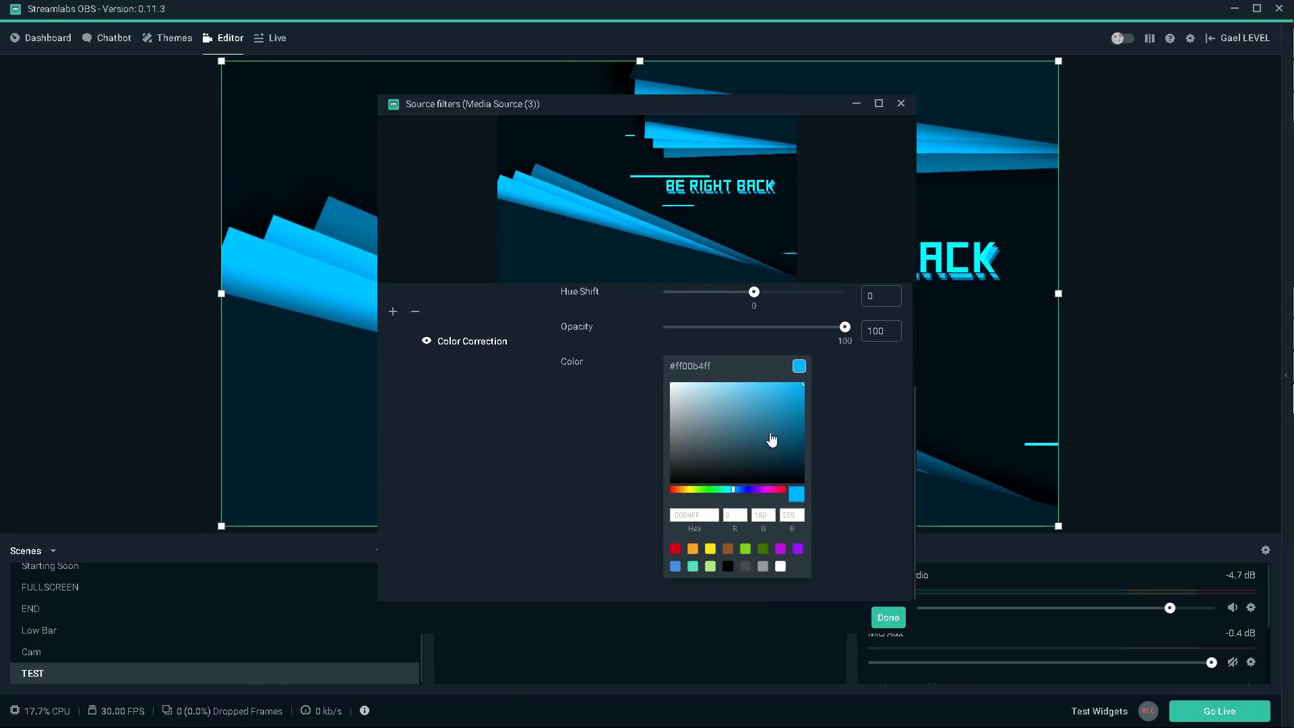
click(887, 617)
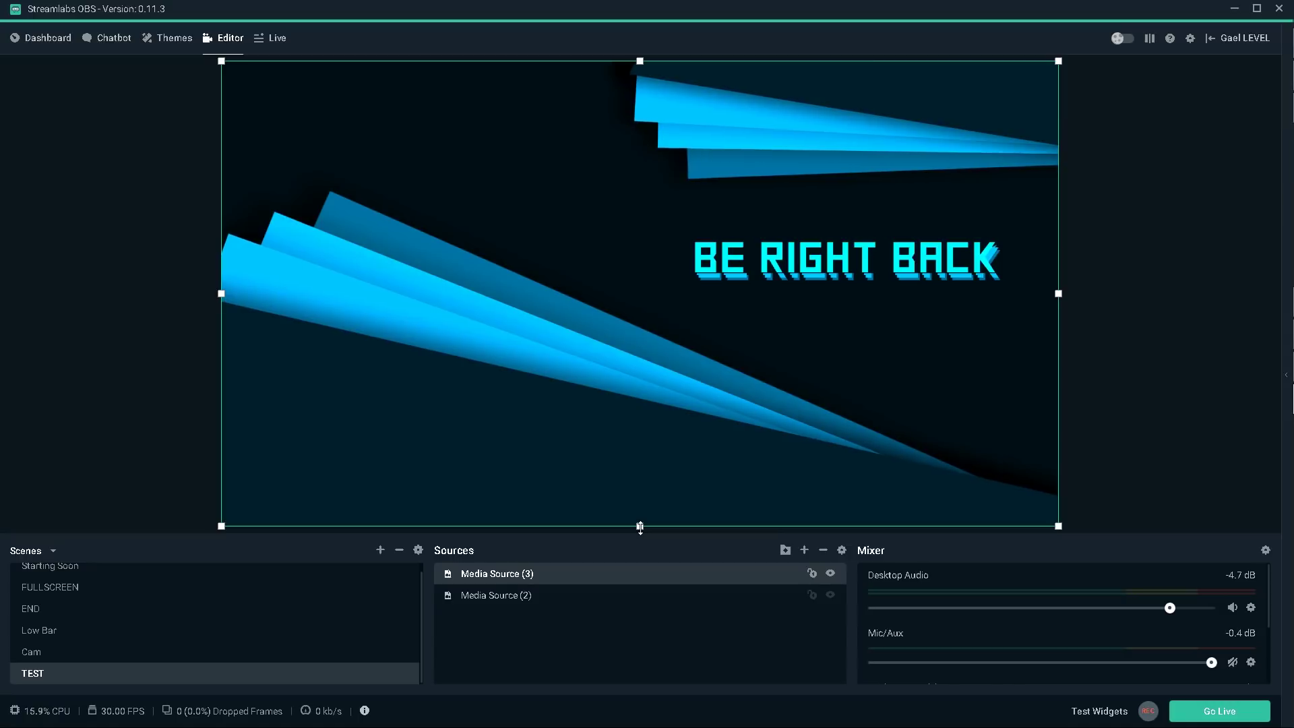
- Alt-drag to crop the blue overlay's top, after testing and undoing a bottom crop
drag(640, 527, 639, 258)
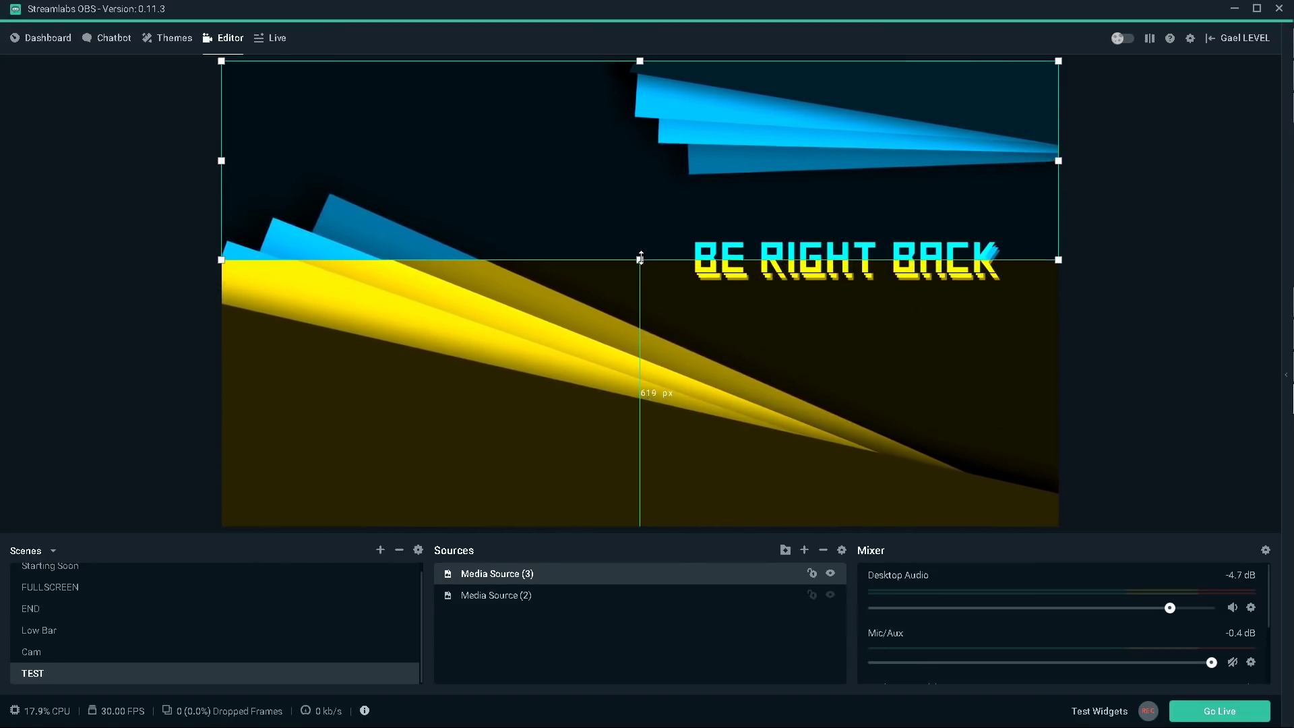
drag(640, 258, 640, 191)
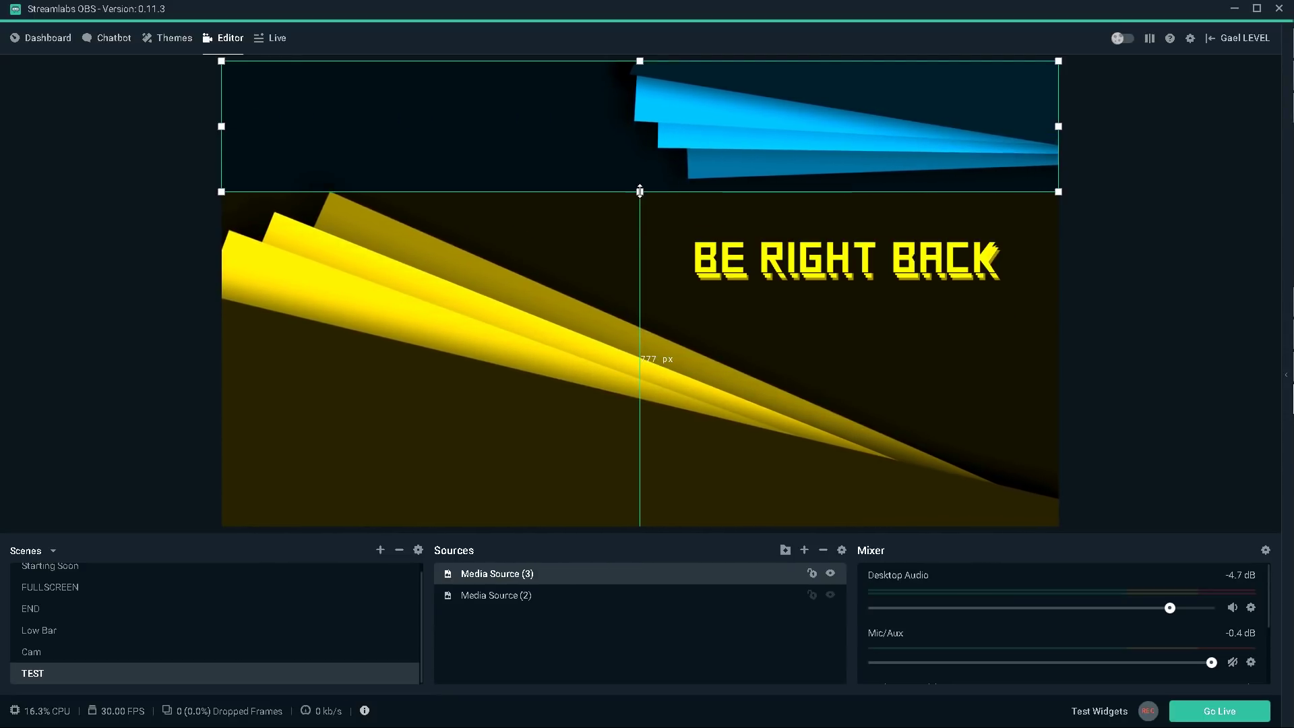
drag(640, 191, 639, 527)
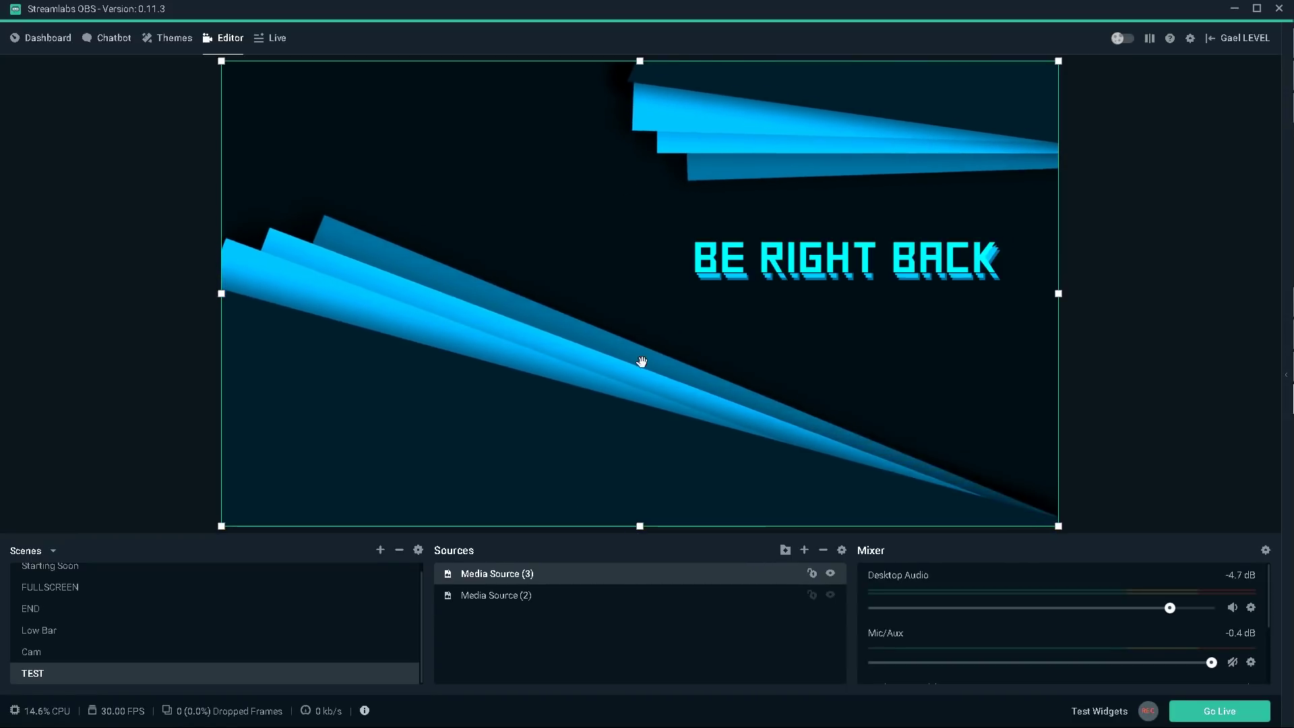
drag(639, 62, 639, 192)
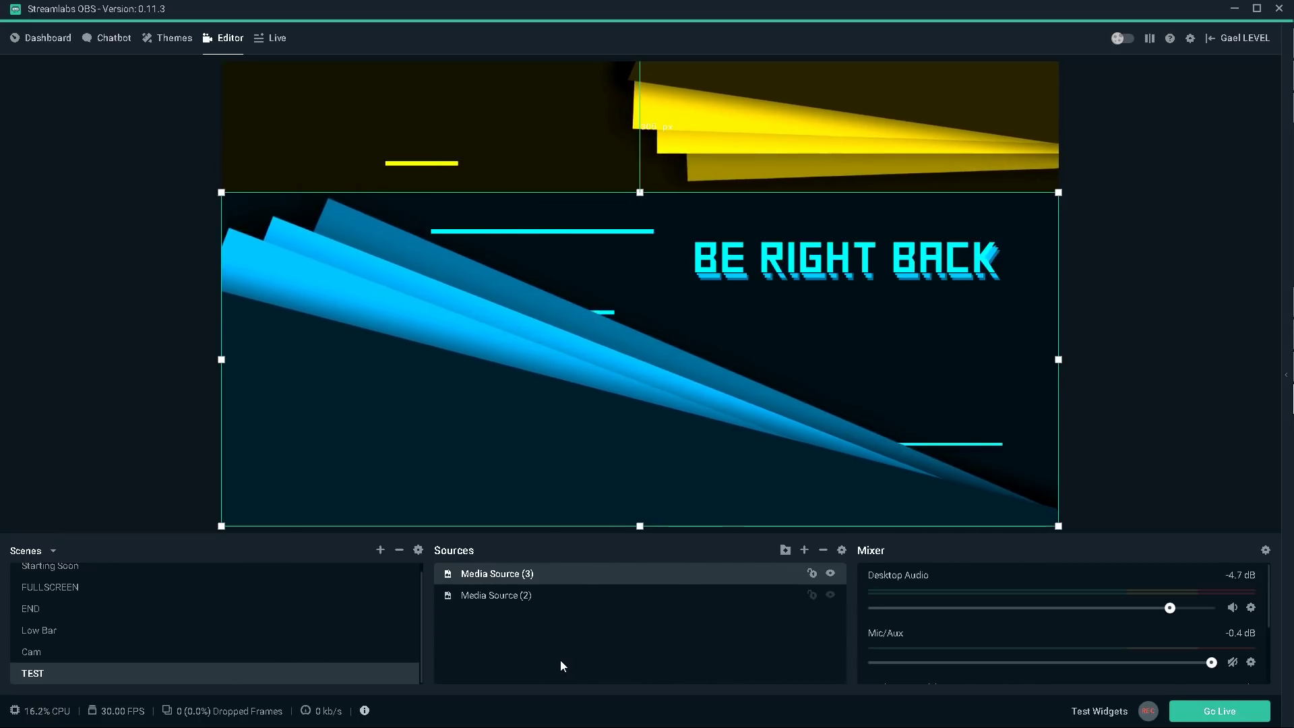
- Deselect the cropped overlay and make the Low Bar scene active
click(74, 368)
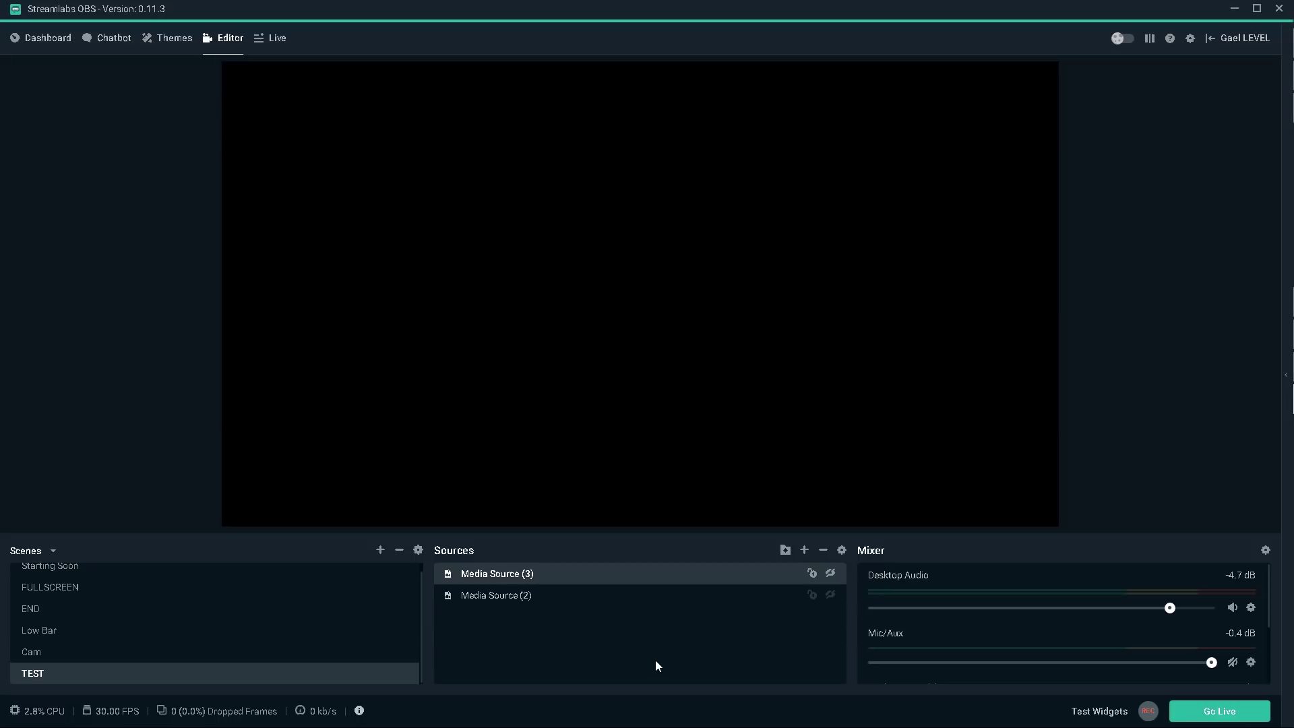
click(64, 631)
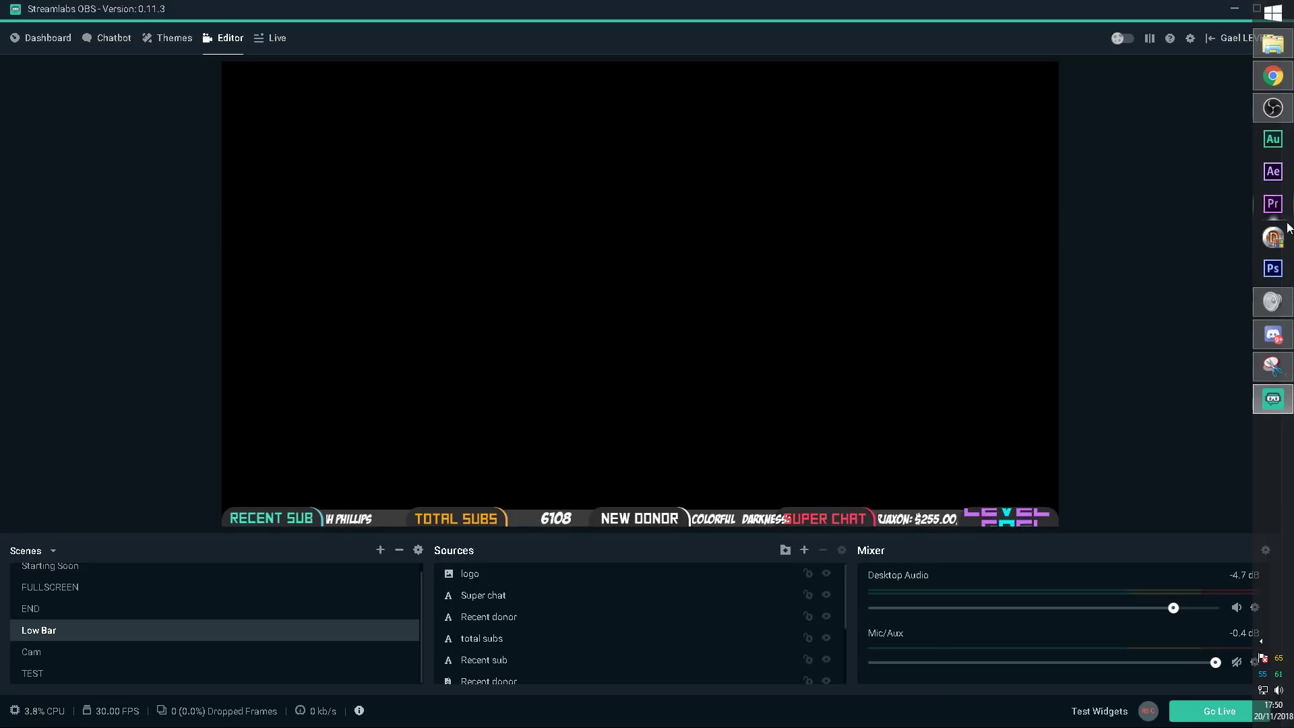
- Launch Photoshop and open About.png with Ctrl+O
click(1273, 268)
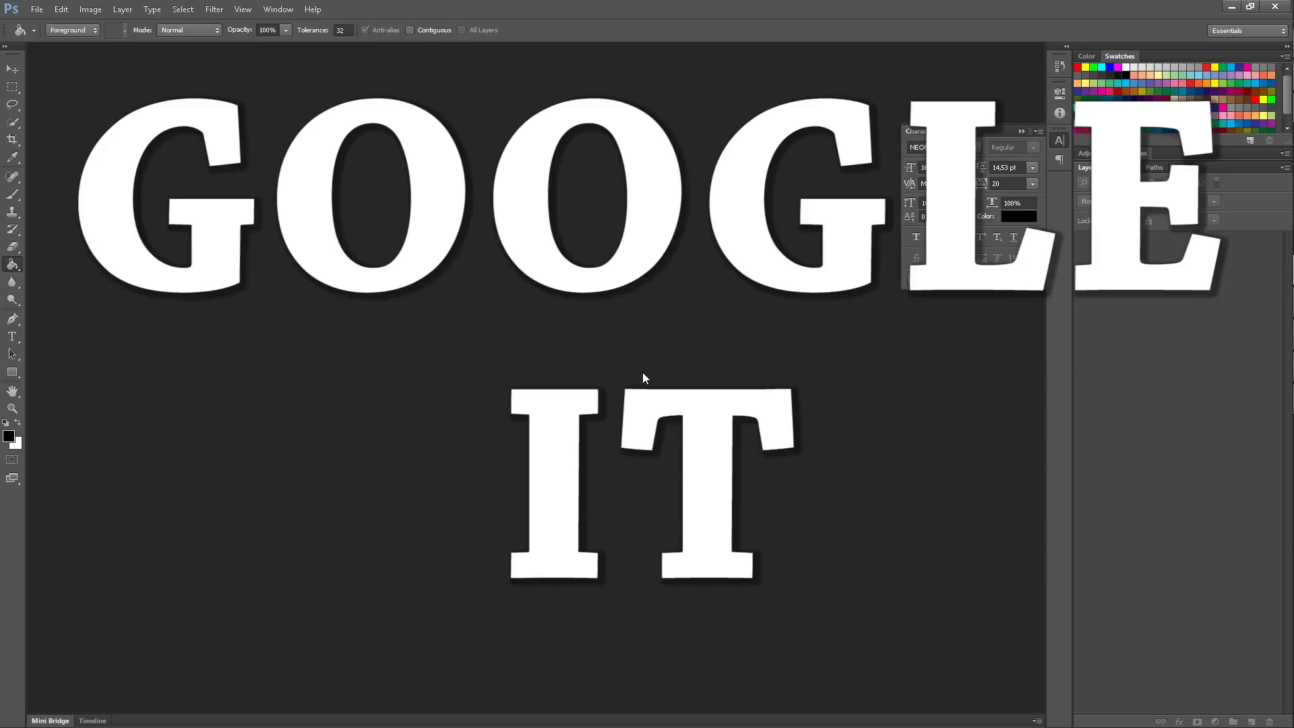
key(ctrl+o)
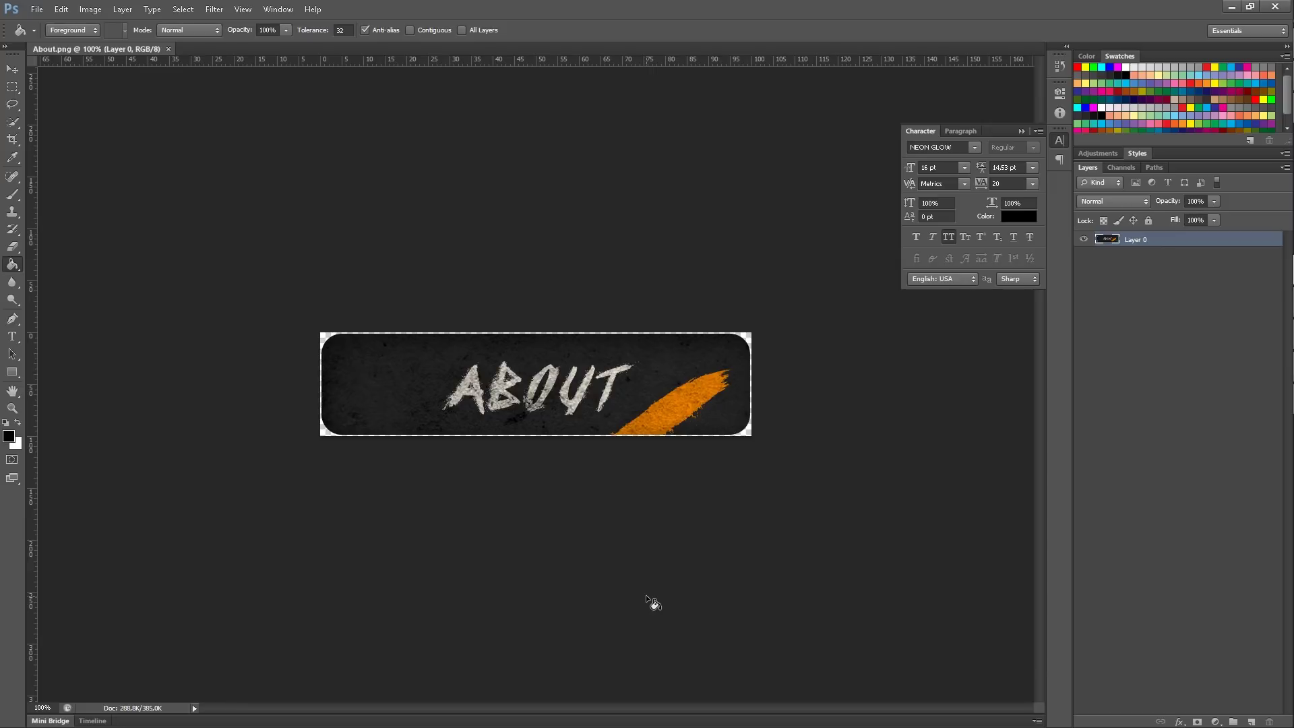
- Zoom About.png to 200% and add a Hue/Saturation adjustment layer with Hue +36
key(ctrl+plus)
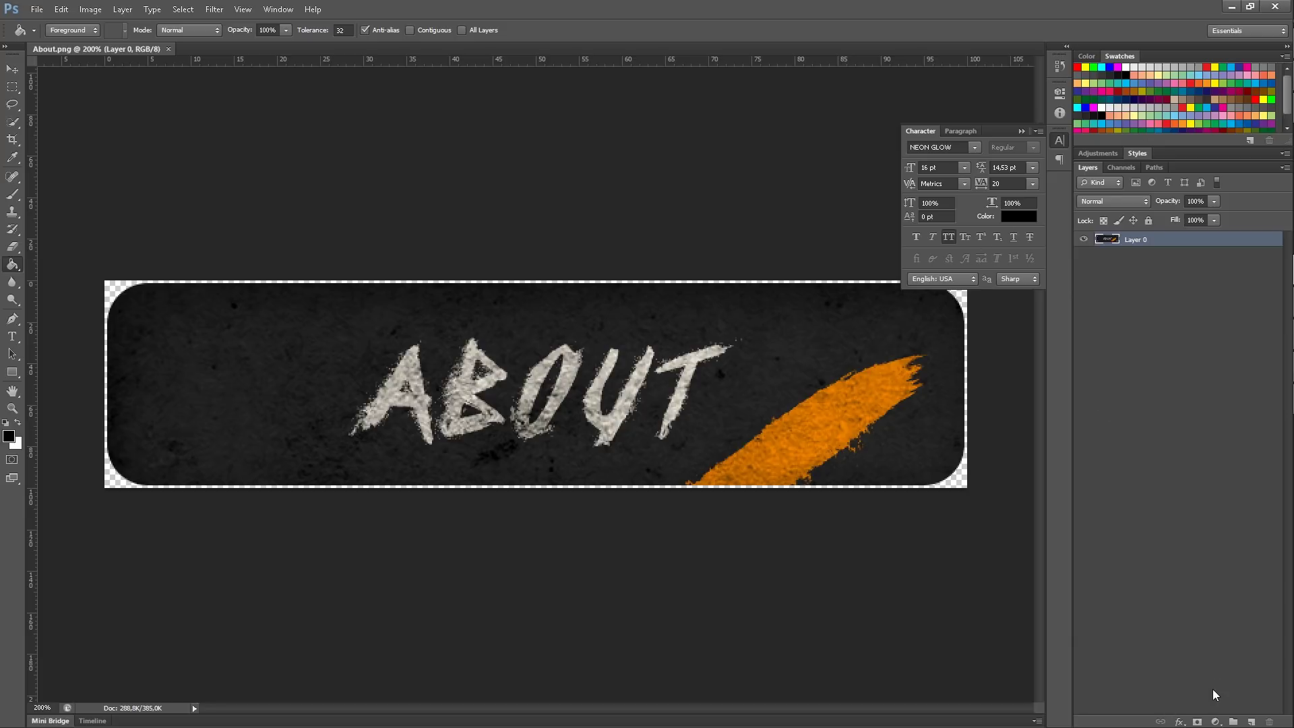
click(1217, 722)
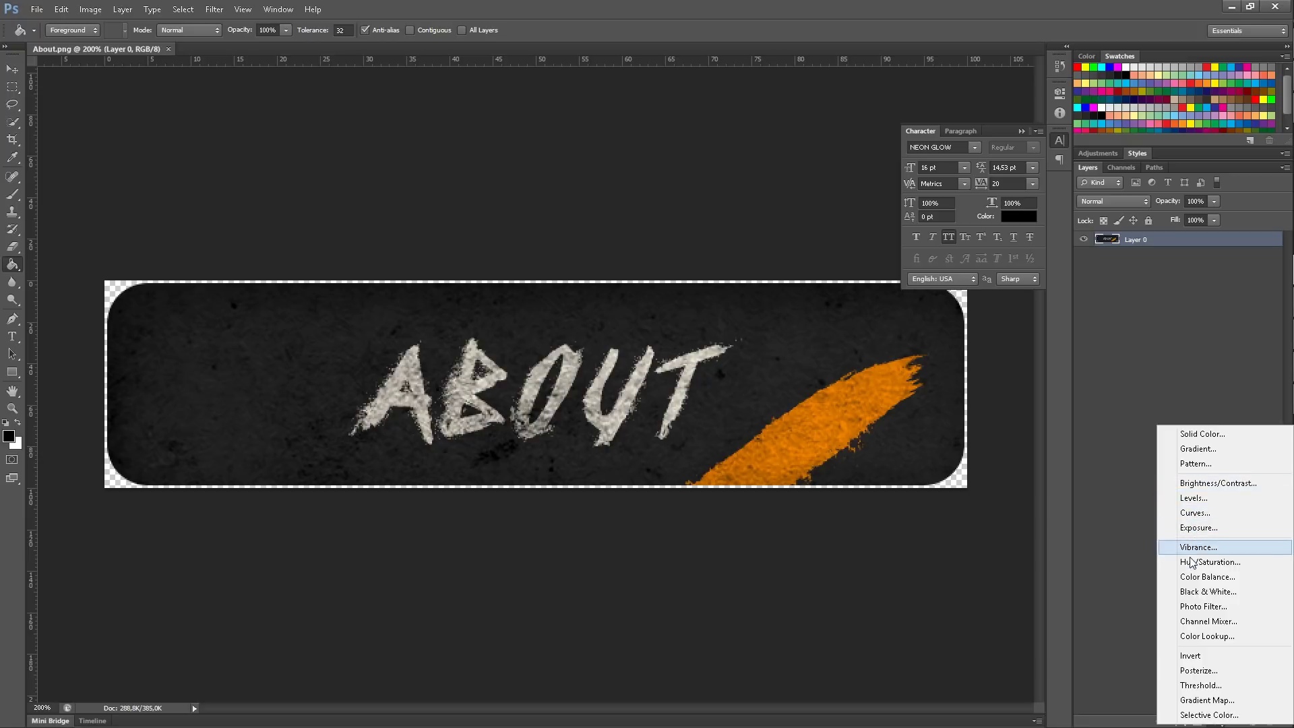
click(1236, 569)
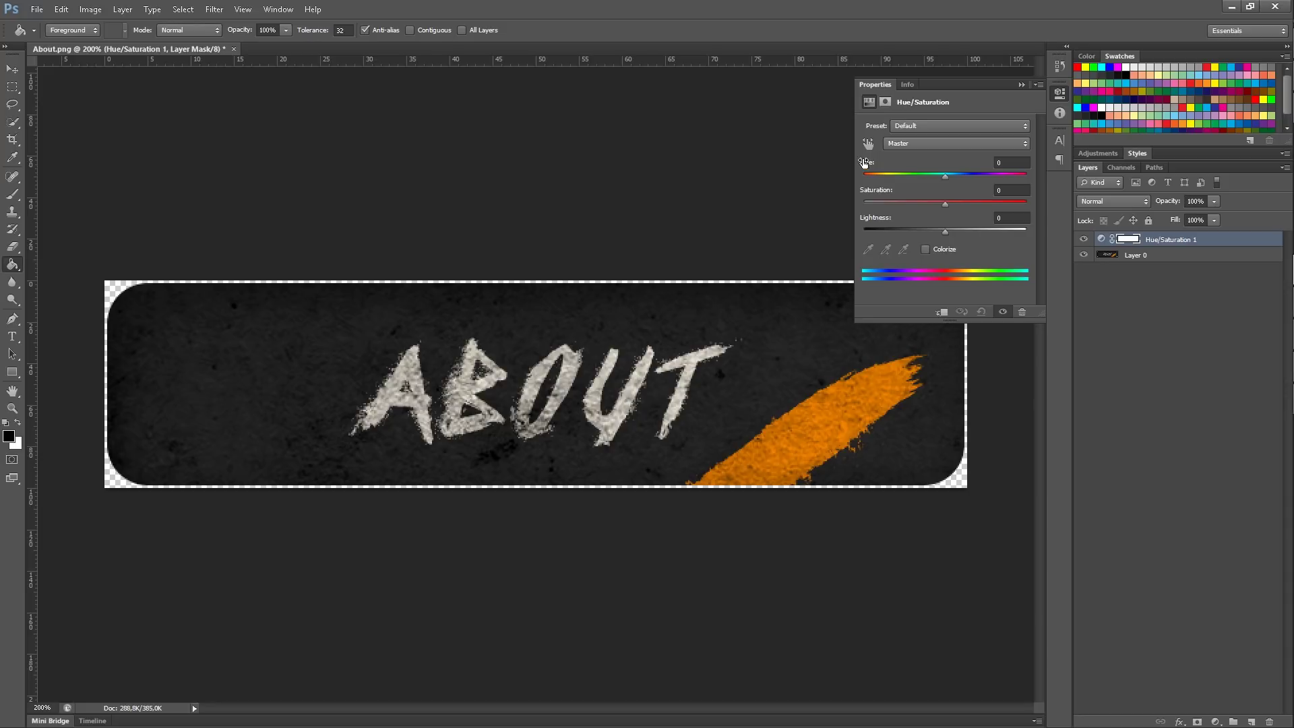
mouse_move(943, 178)
mouse_down()
mouse_move(1001, 177)
mouse_move(894, 183)
mouse_up()
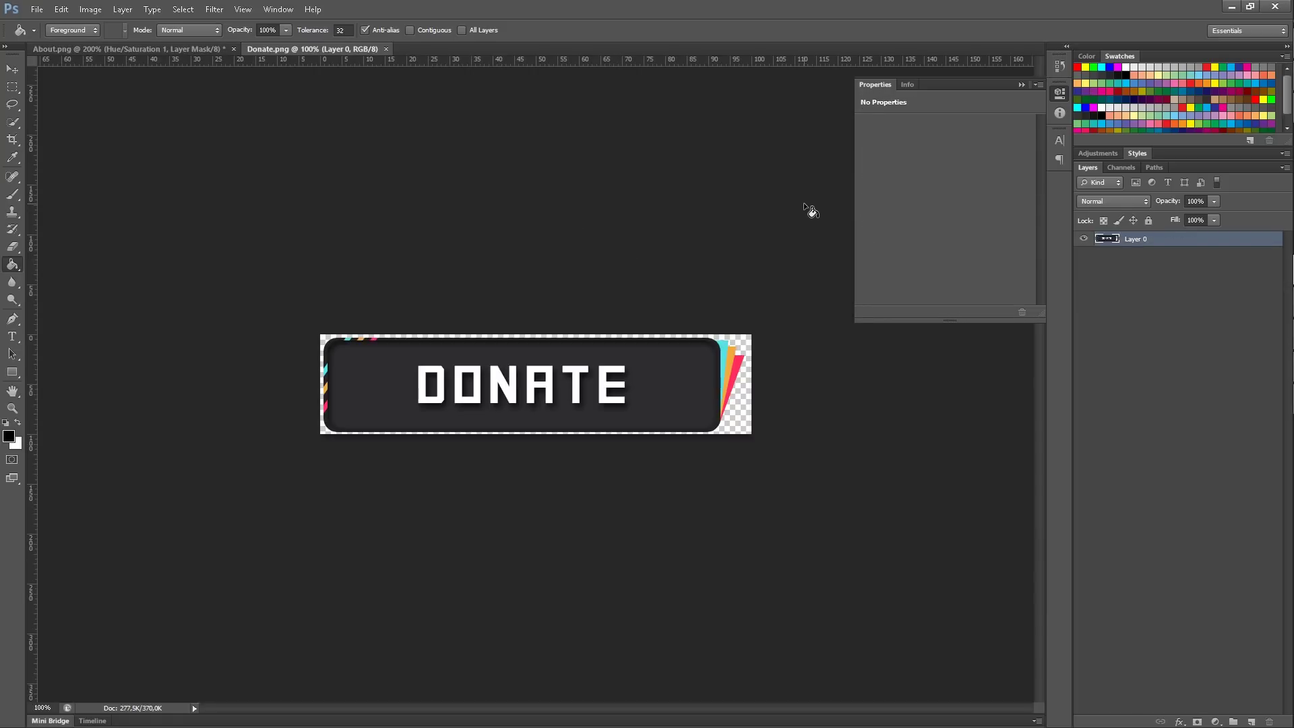
- Zoom Donate.png to 200% and add a Hue/Saturation adjustment layer
key(ctrl+plus)
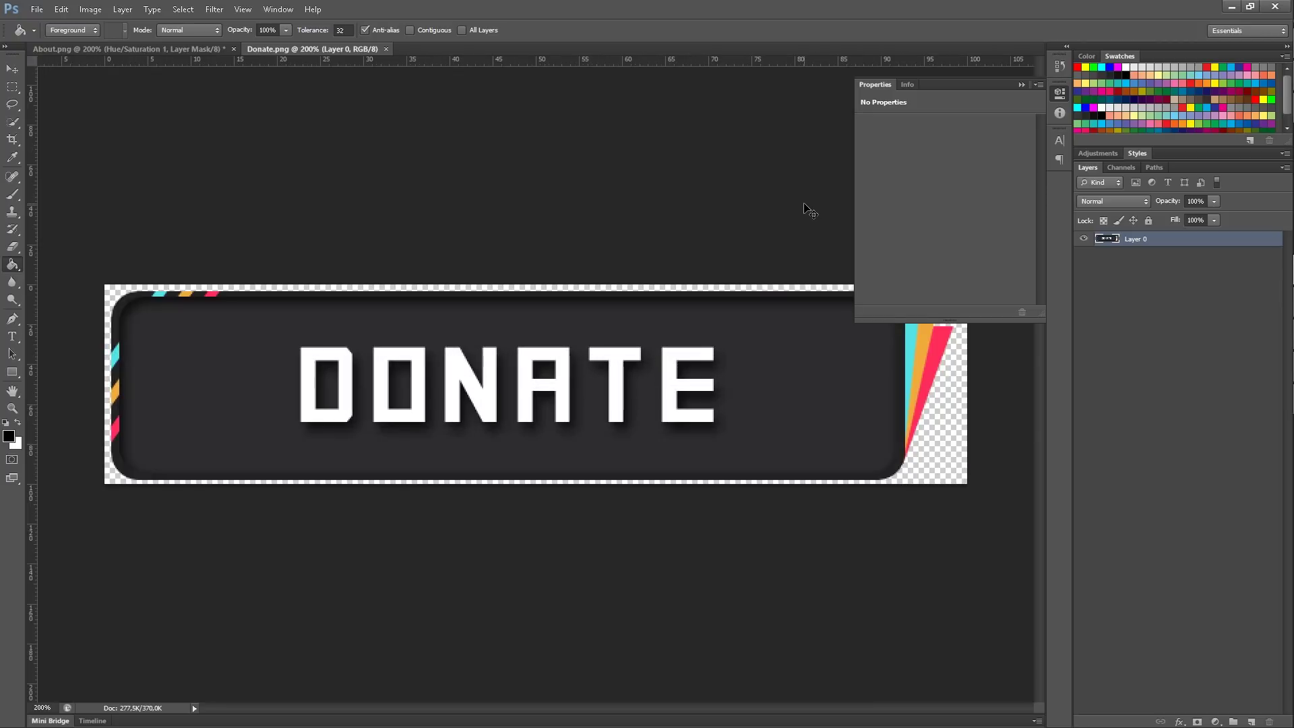
click(1022, 84)
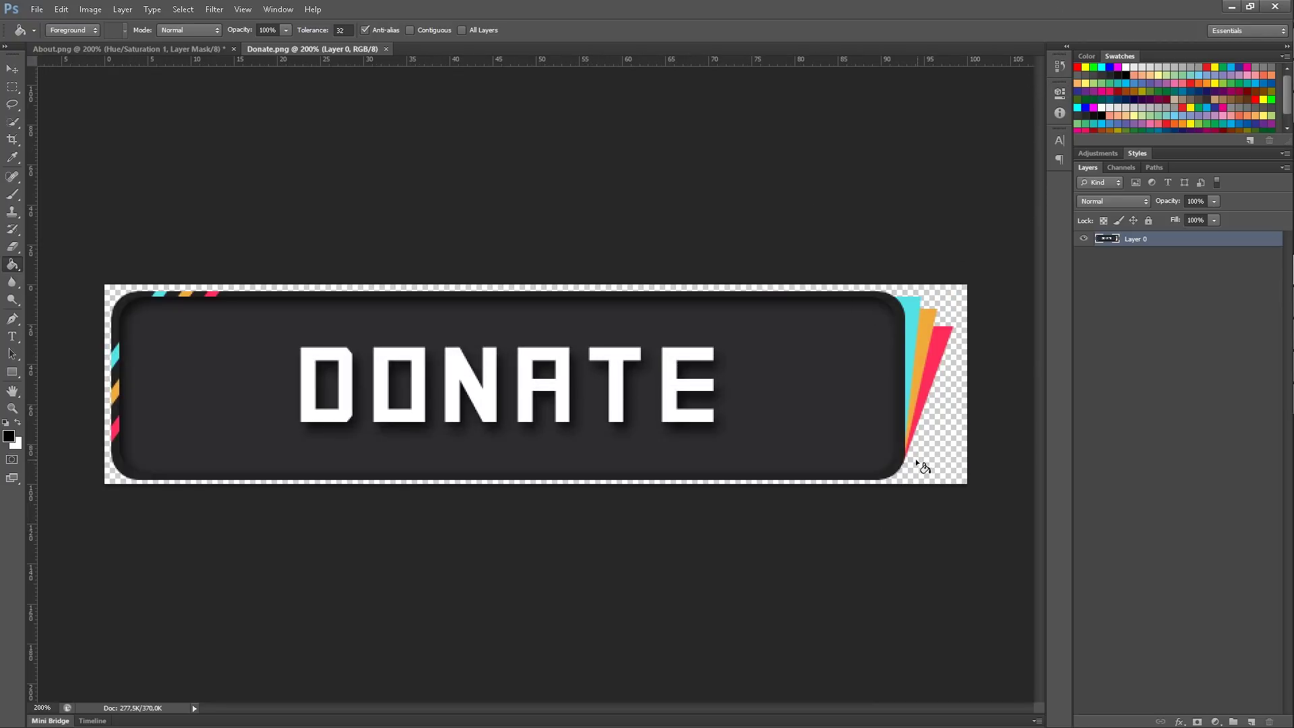
click(1217, 721)
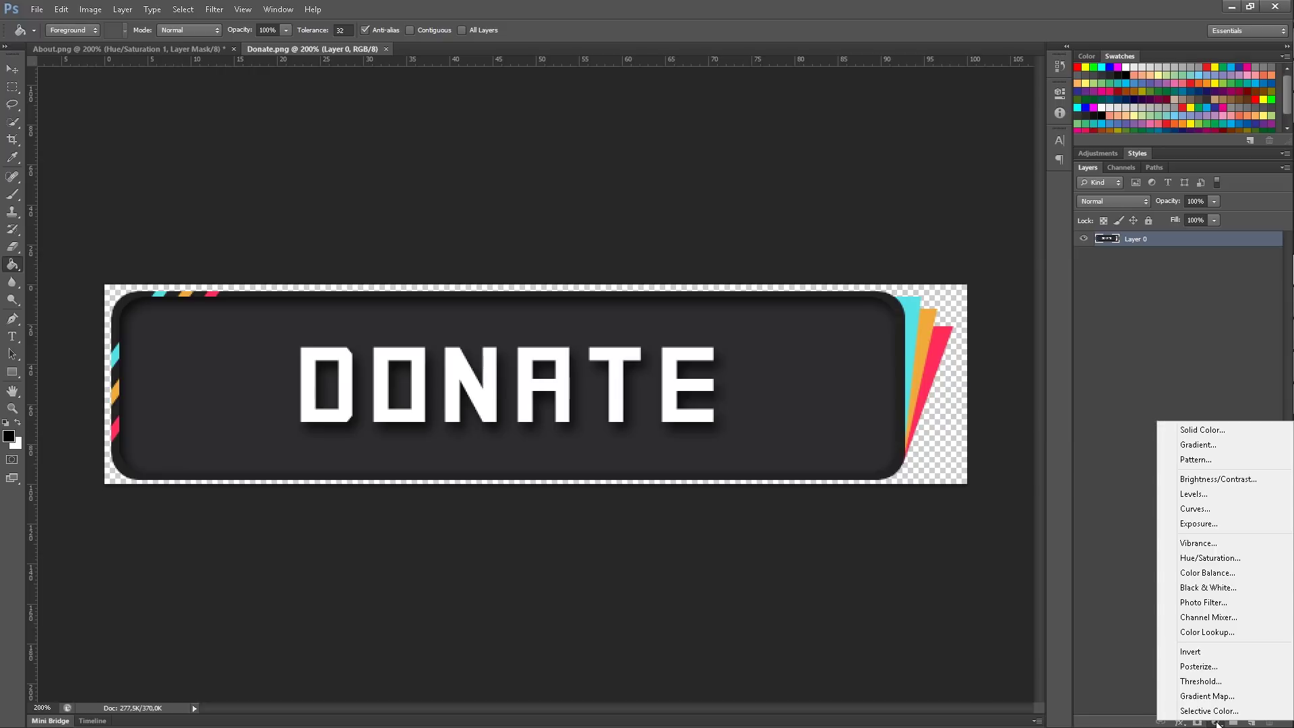
click(1196, 558)
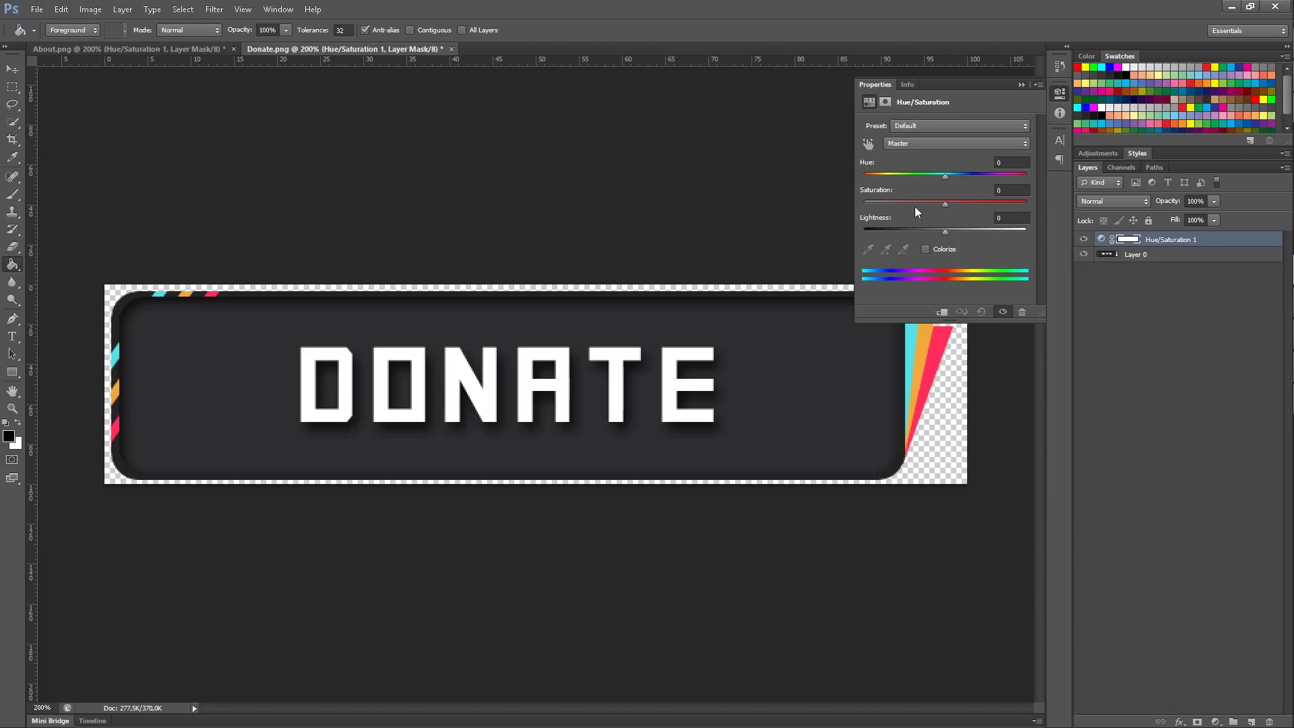
- Try several Hue values, then enable Colorize with Saturation 90 and Lightness -23
drag(946, 178, 1009, 179)
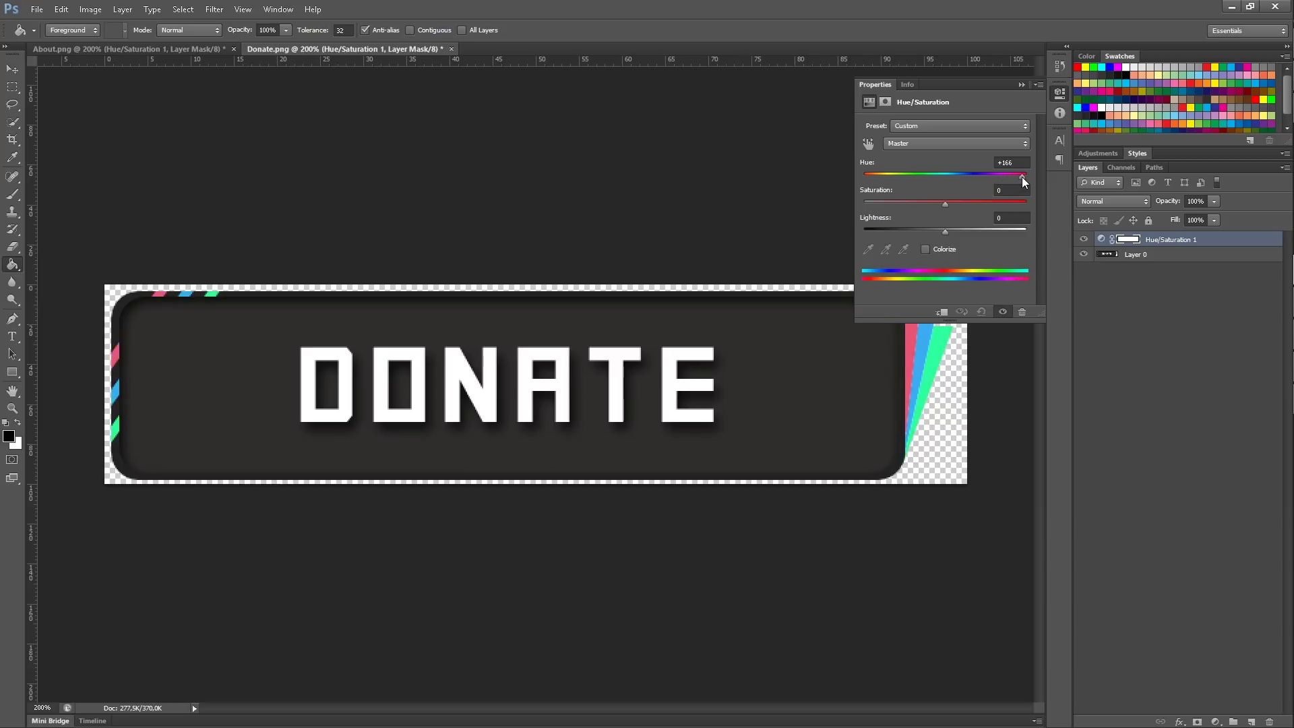
drag(1010, 178, 966, 178)
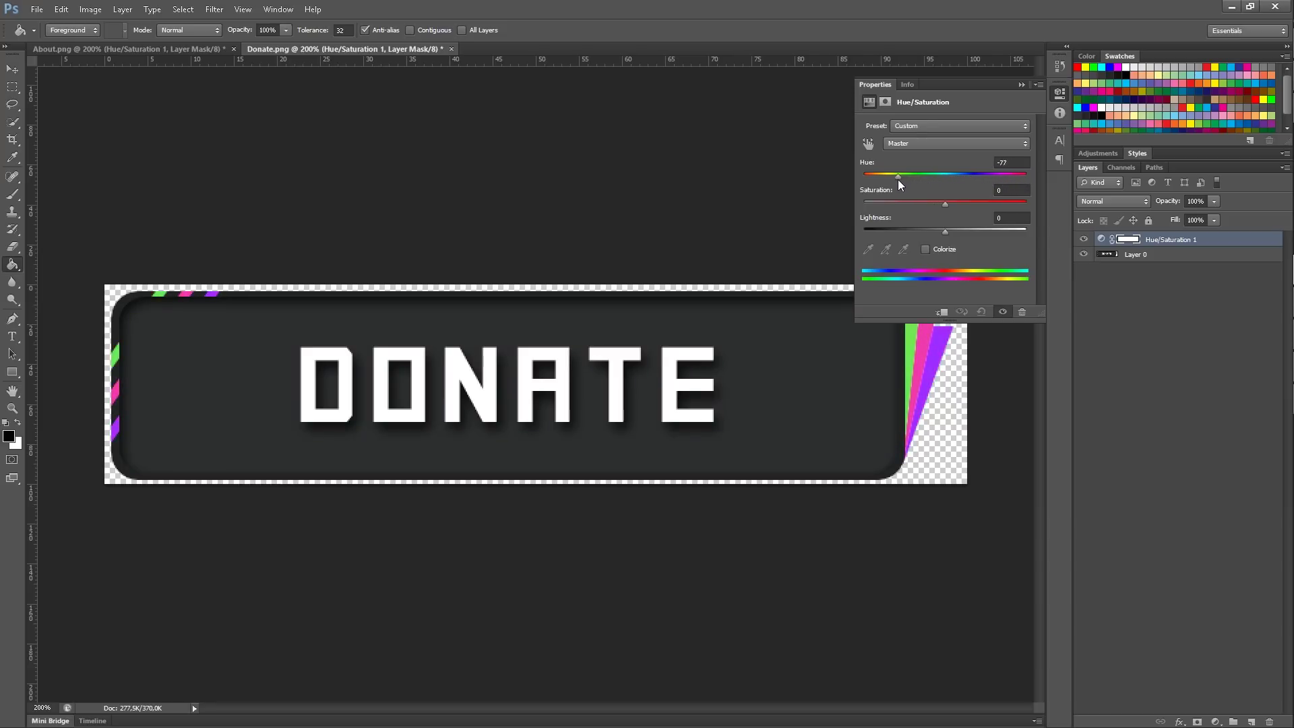
drag(899, 179, 933, 180)
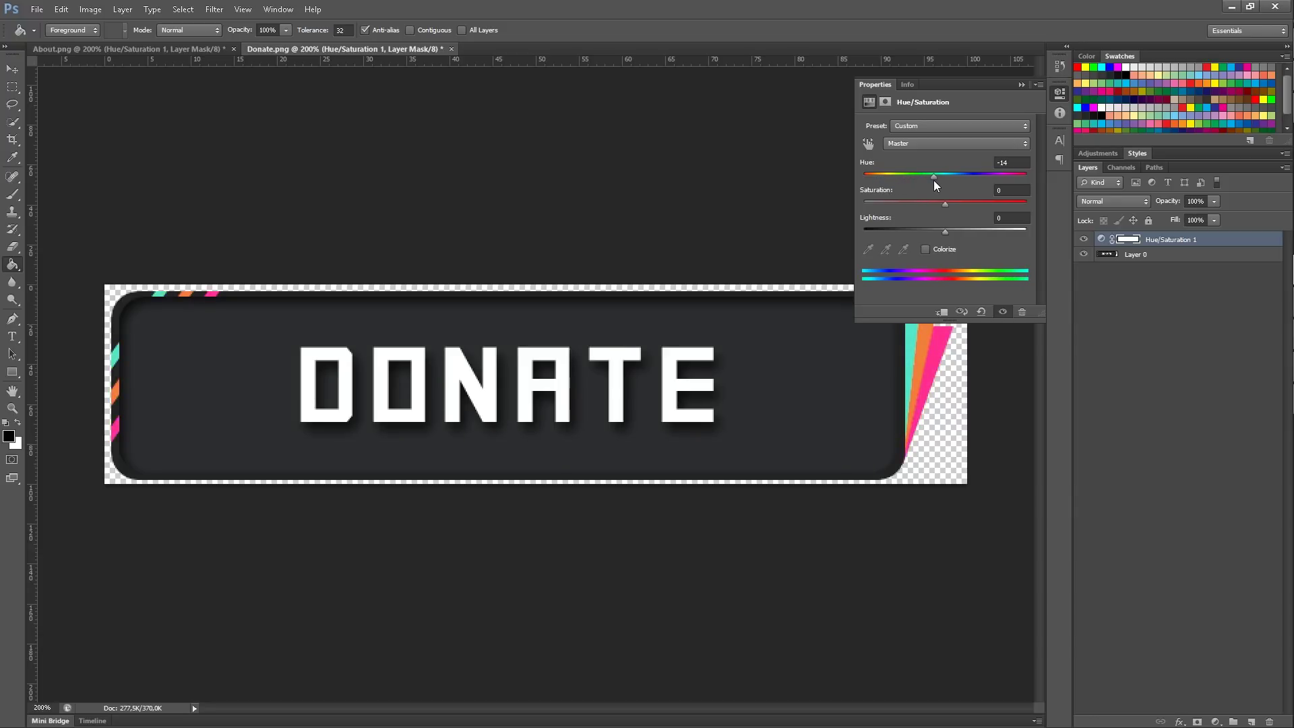
click(925, 249)
click(1011, 203)
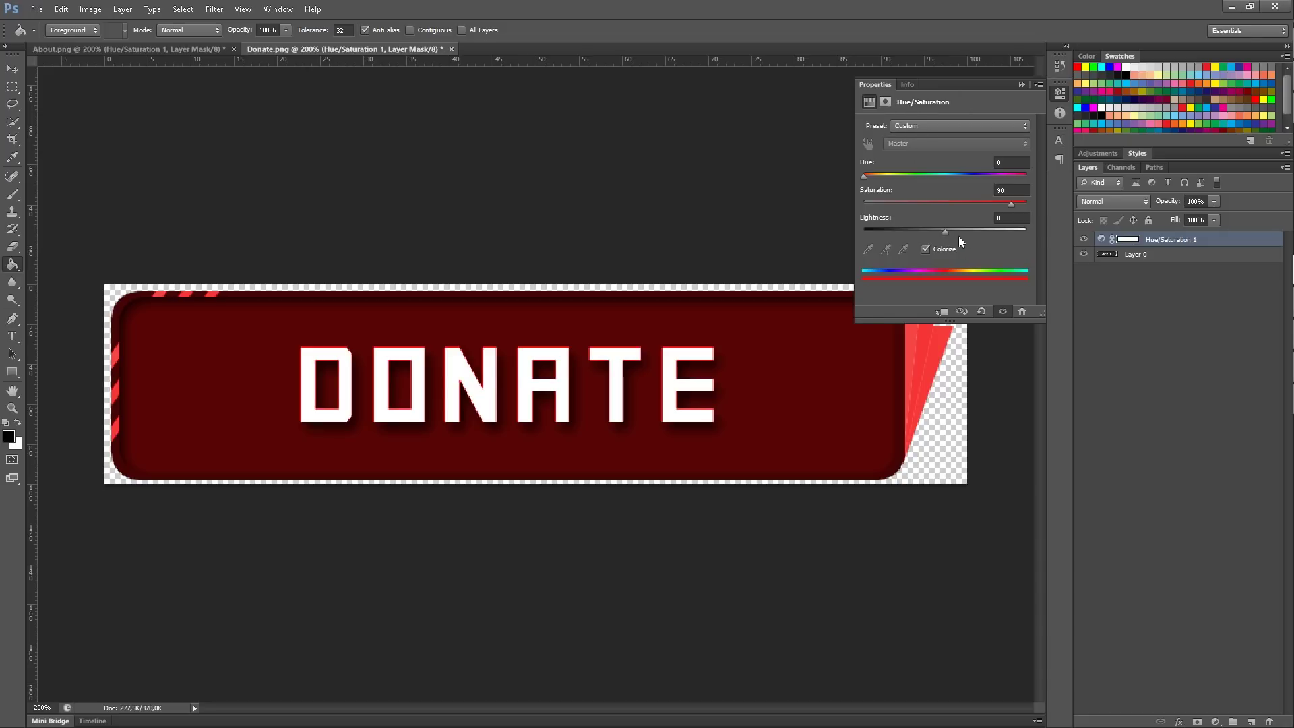
mouse_move(945, 233)
mouse_down()
mouse_move(906, 234)
mouse_move(983, 233)
mouse_move(927, 235)
mouse_up()
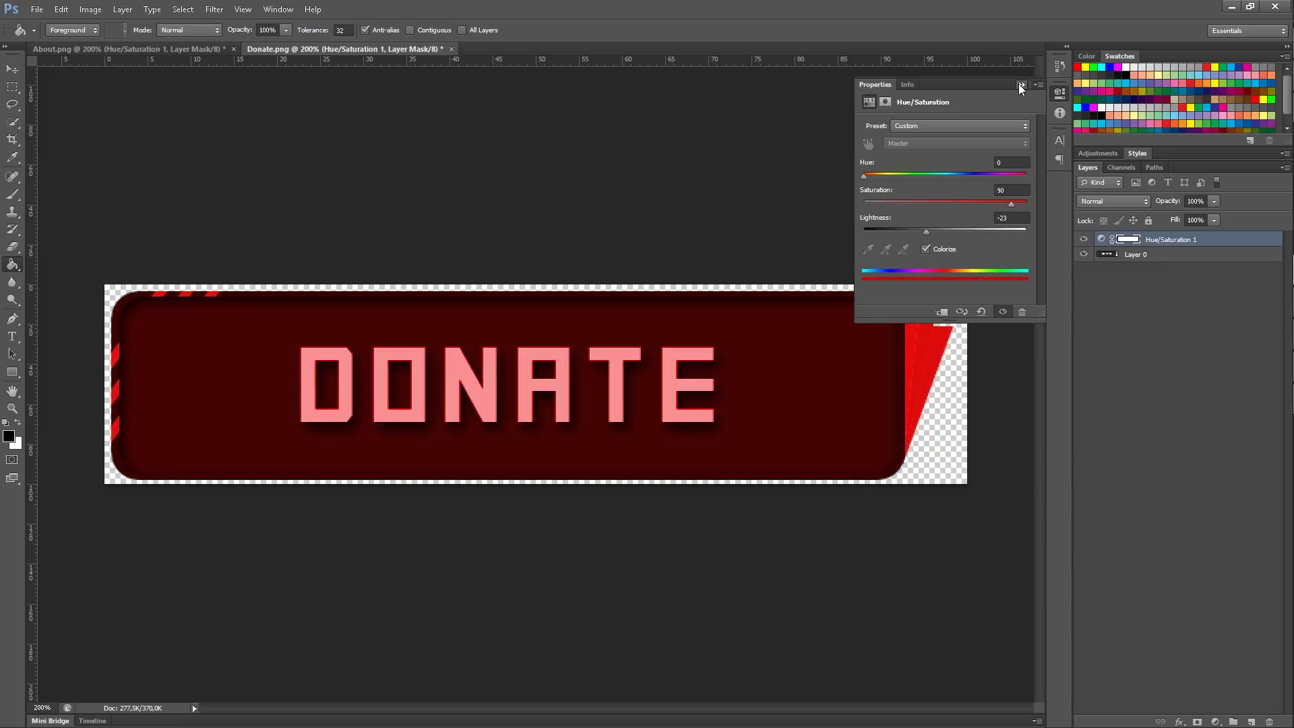